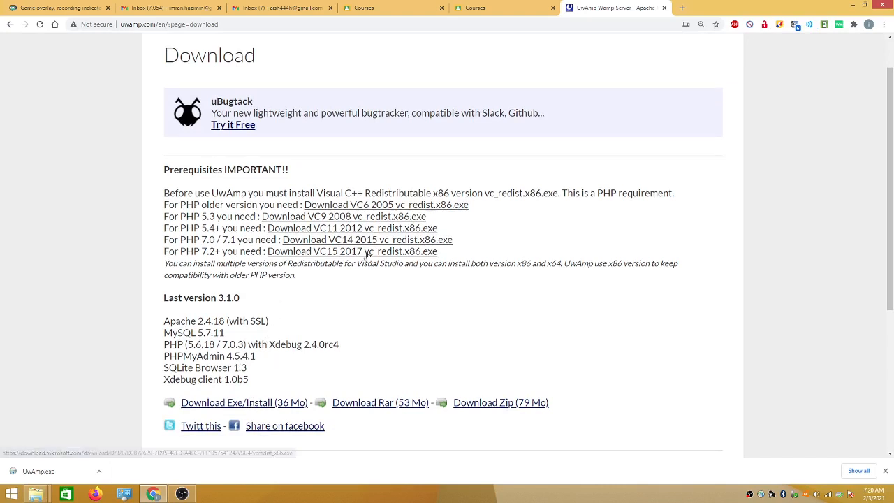
Point out the PHP 7.0 / 7.1 requirement and open its VC14 2015 vc_redist.x86.exe download link
left_click_drag(467, 245, 167, 241)
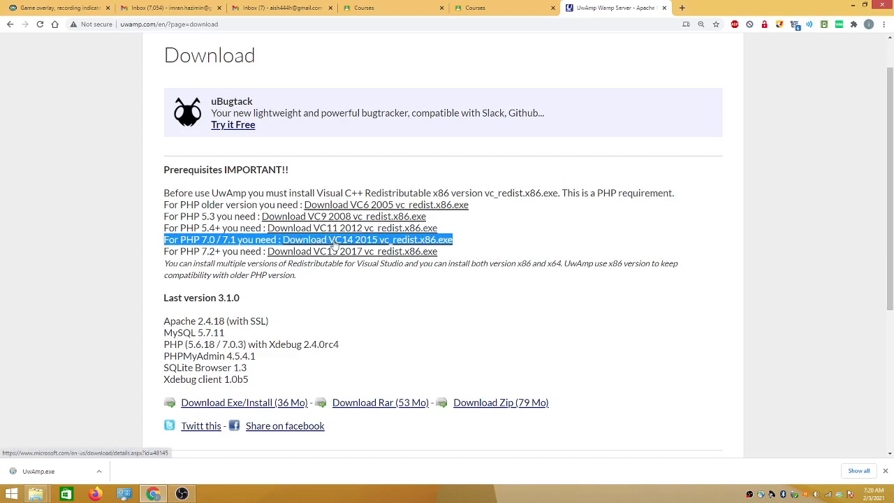
left_click(334, 242)
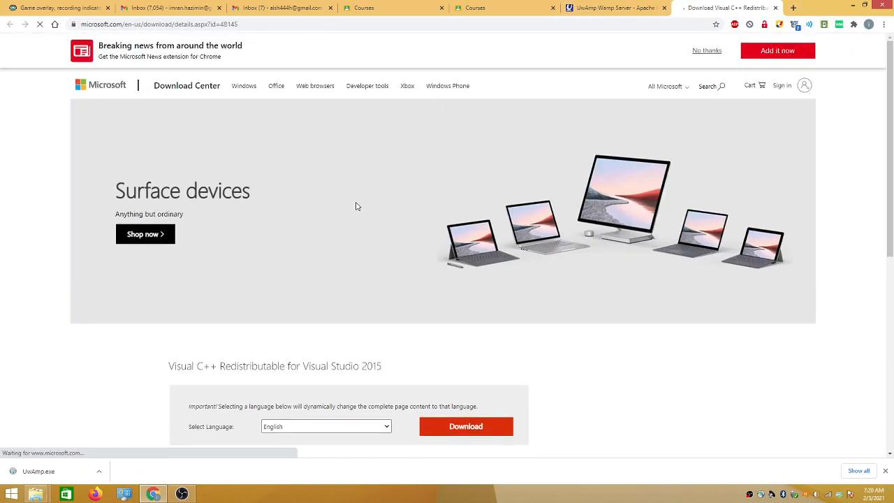
Download the 2015 redistributable with both x64 and x86 files selected, blocking the multiple-file download prompt
scroll(355, 206, "down", 2)
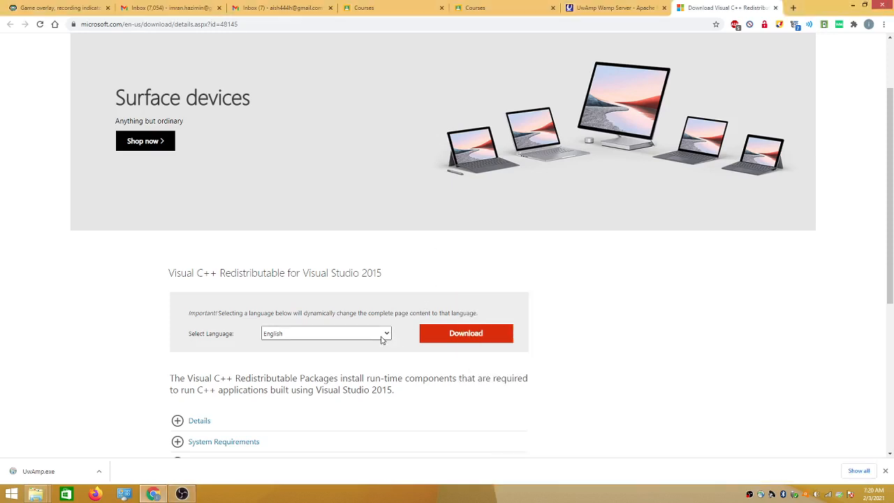
left_click(466, 333)
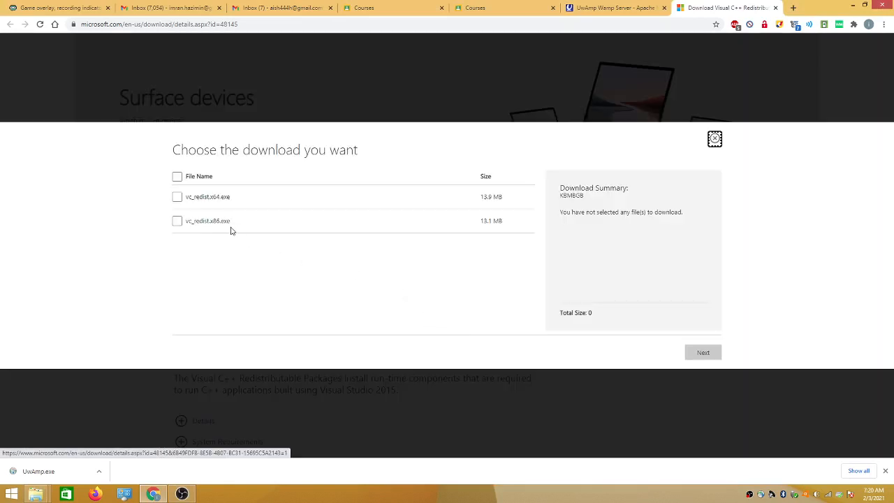
left_click(177, 176)
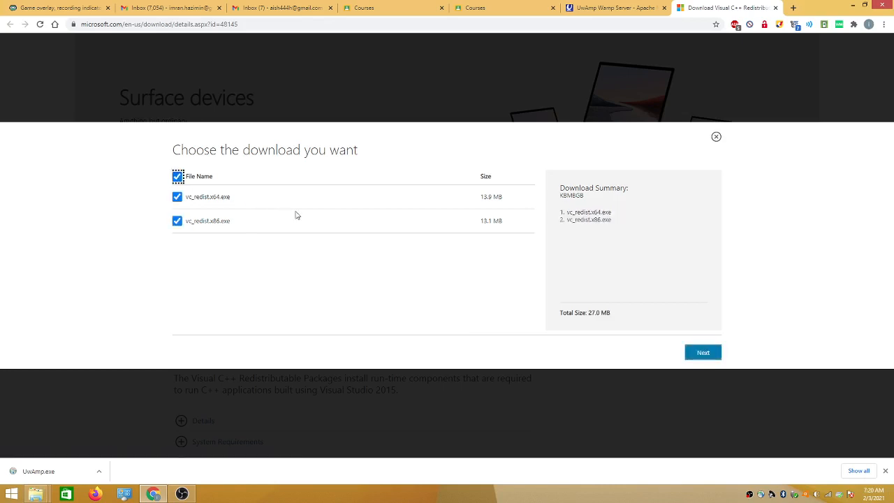
left_click(705, 358)
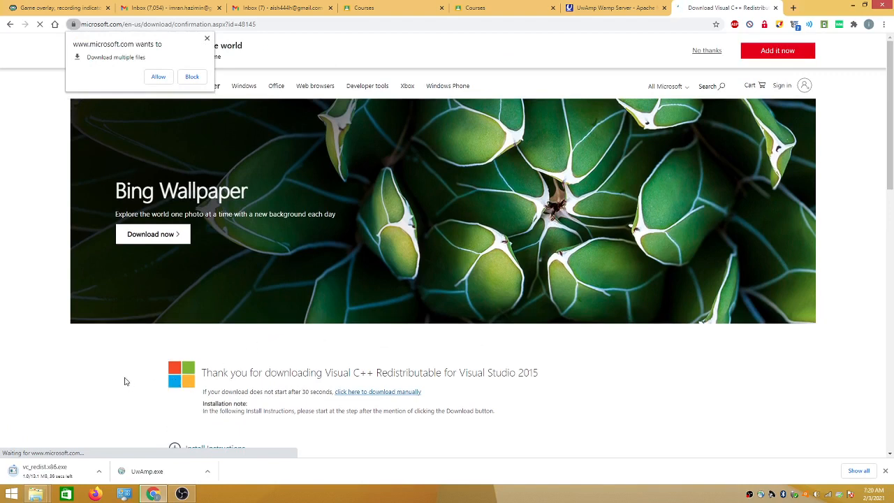
left_click(190, 78)
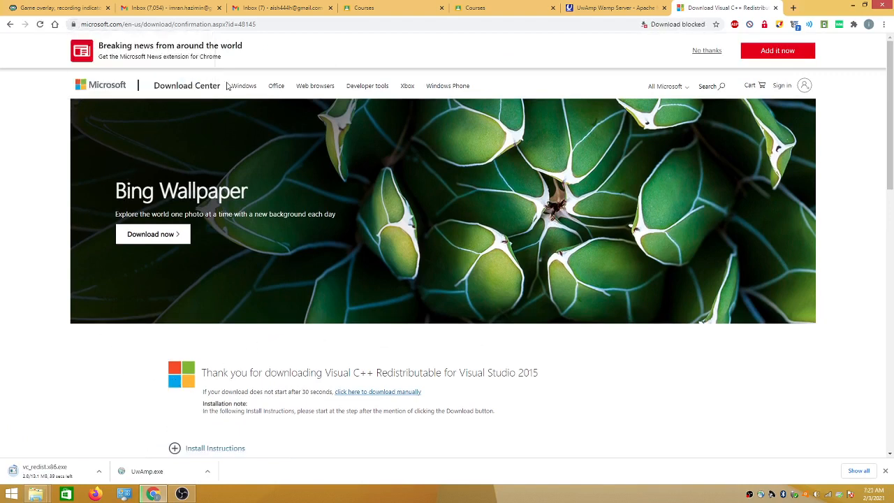
On the UwAmp page, highlight the PHP 7.0 VC14 2015 and PHP 7.2 requirement lines, then scroll through the list
left_click(591, 10)
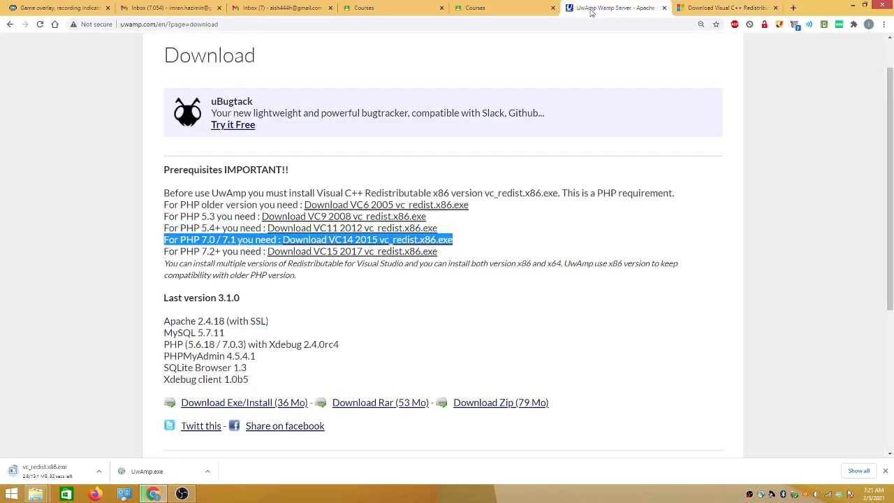
left_click(201, 273)
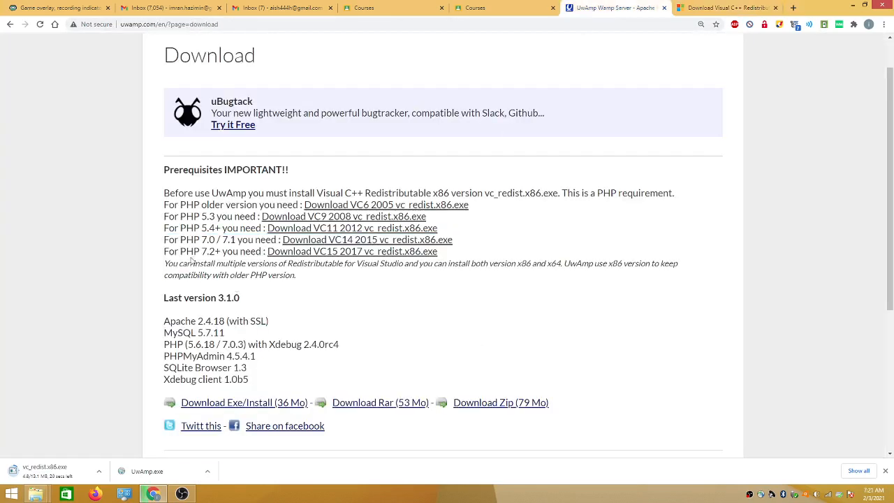
left_click_drag(165, 242, 214, 239)
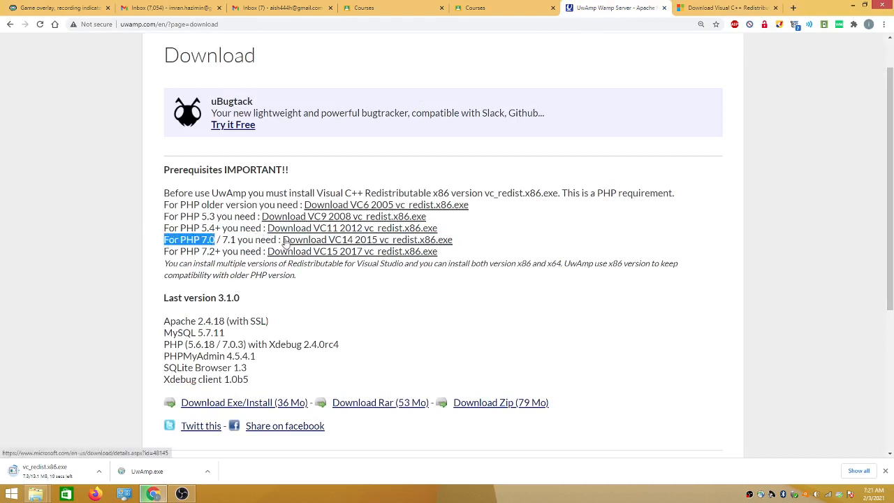
left_click_drag(280, 240, 471, 245)
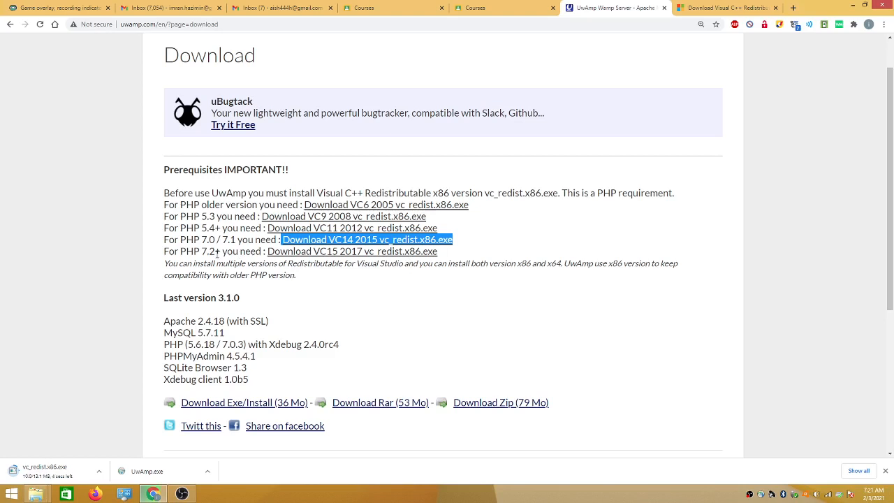
left_click_drag(215, 252, 181, 253)
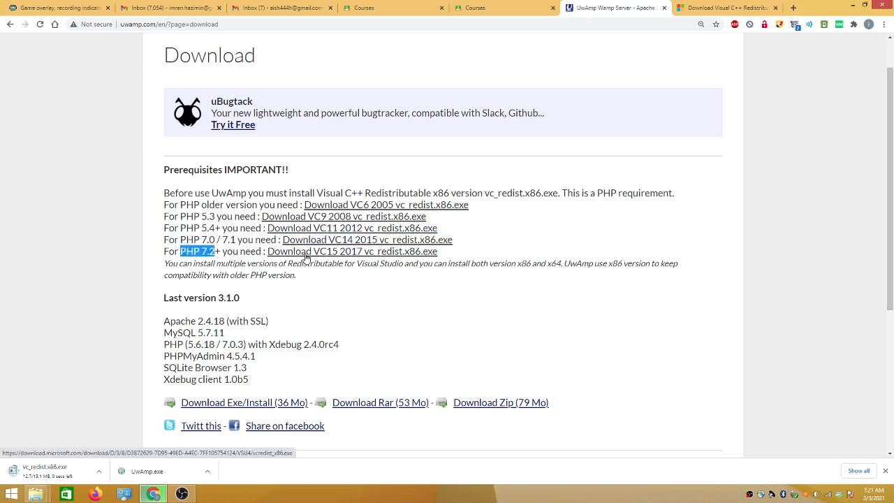
scroll(306, 257, "down", 3)
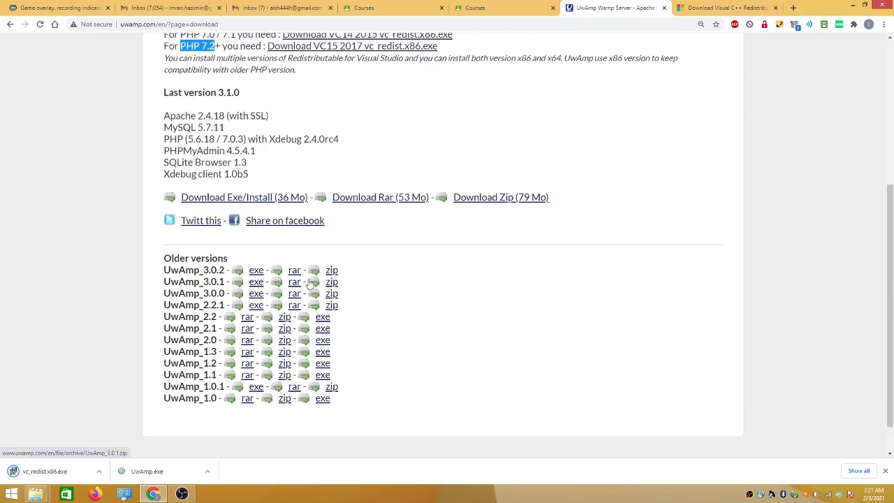
scroll(309, 283, "up", 4)
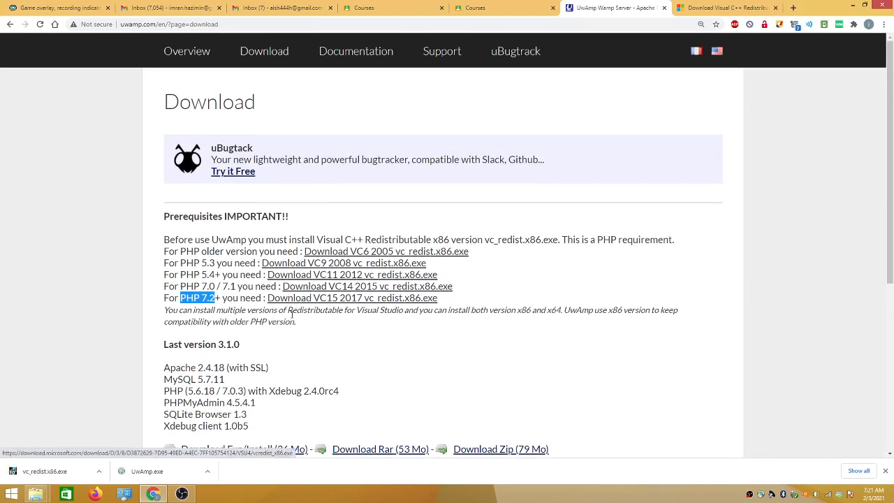
Run vc_redist.x86.exe, accept the license, install, and close the Setup Failed (already installed) window
left_click(67, 474)
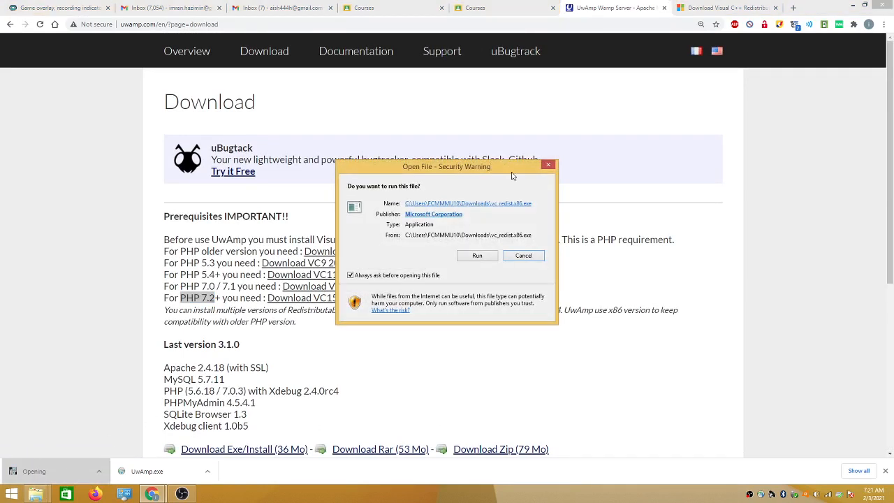
left_click(478, 257)
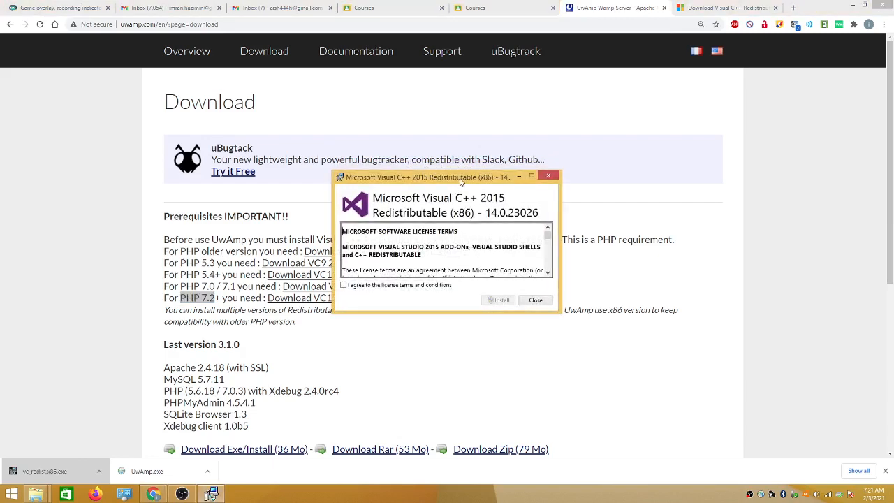
left_click(406, 287)
left_click(503, 301)
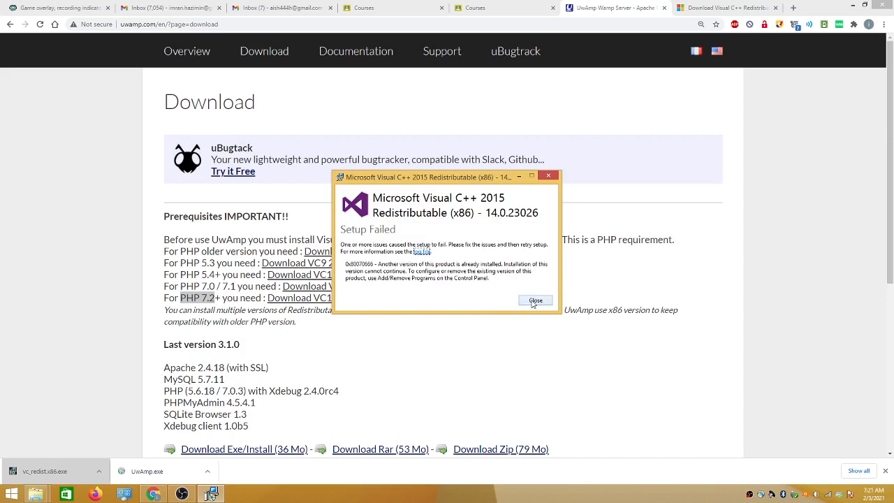
left_click(534, 301)
left_click(535, 301)
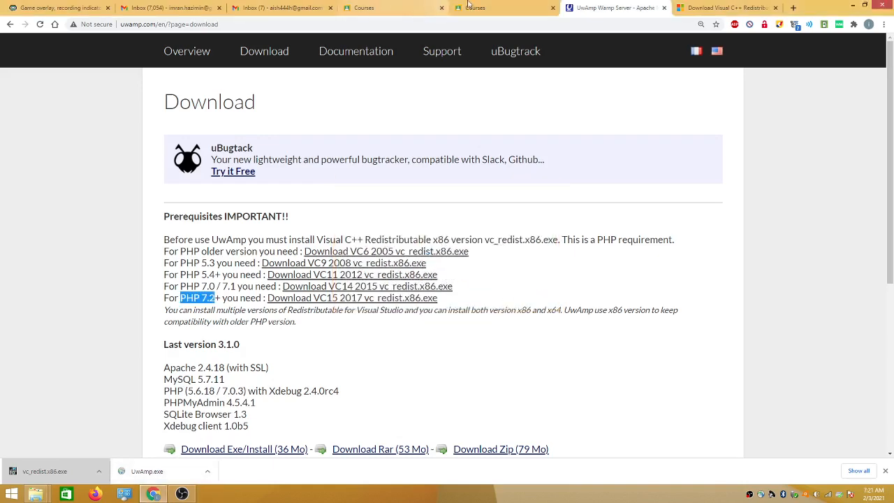
Glance at the Microsoft download confirmation page, then return to the UwAmp download page
left_click(692, 8)
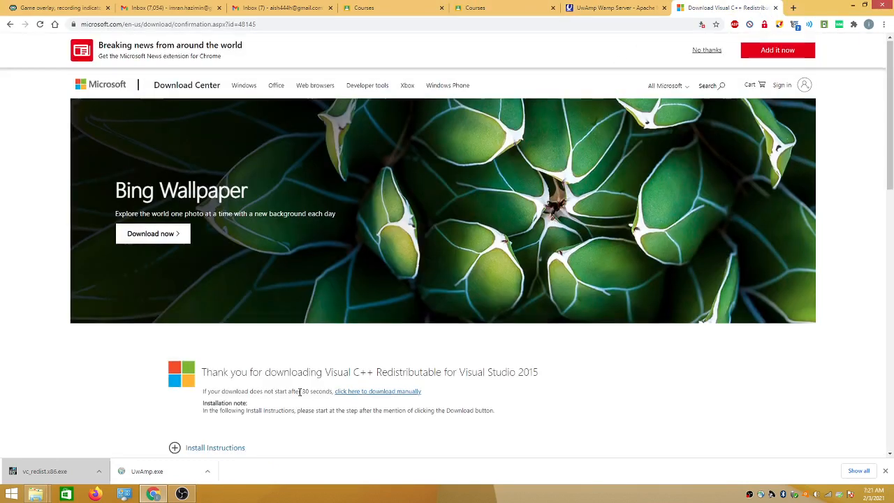
scroll(308, 398, "down", 1)
left_click(586, 13)
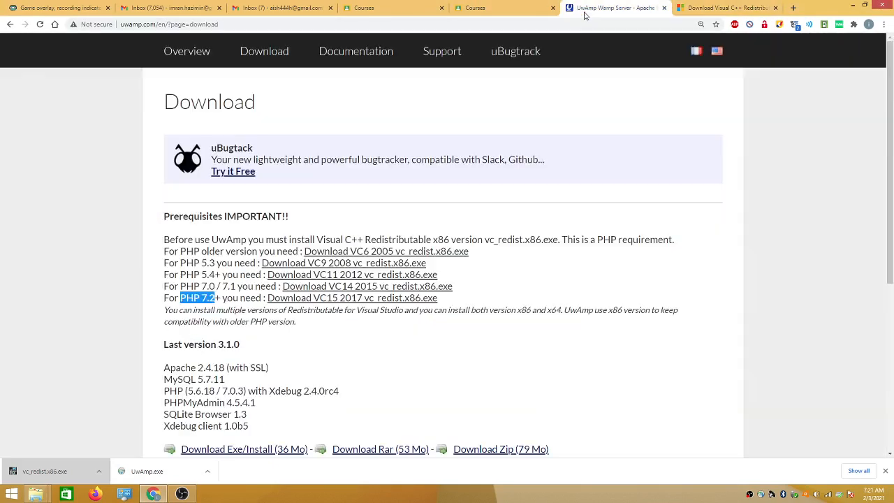
Run UwAmp.exe, choose English, keep the default install location, install, and close setup when complete
left_click(148, 472)
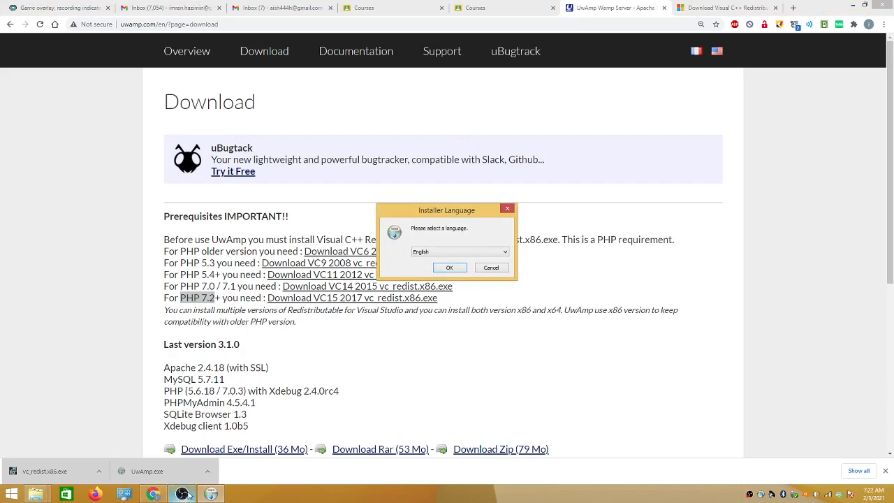
mouse_move(209, 492)
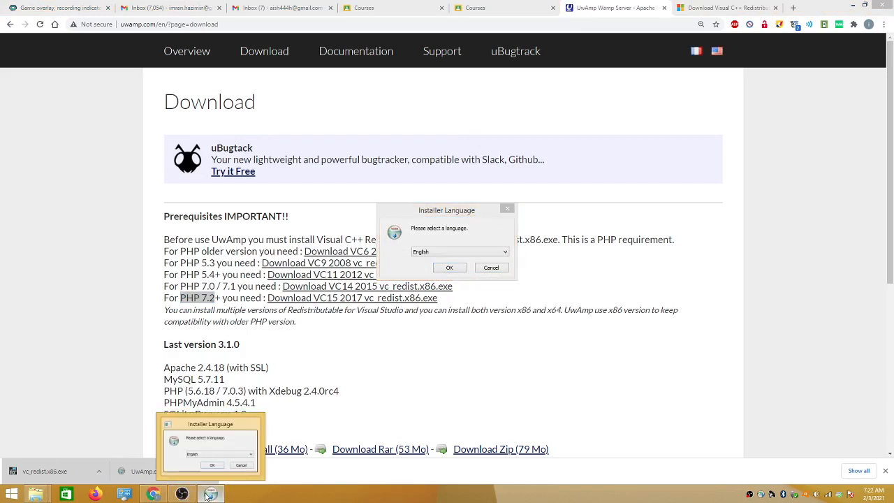
mouse_move(202, 433)
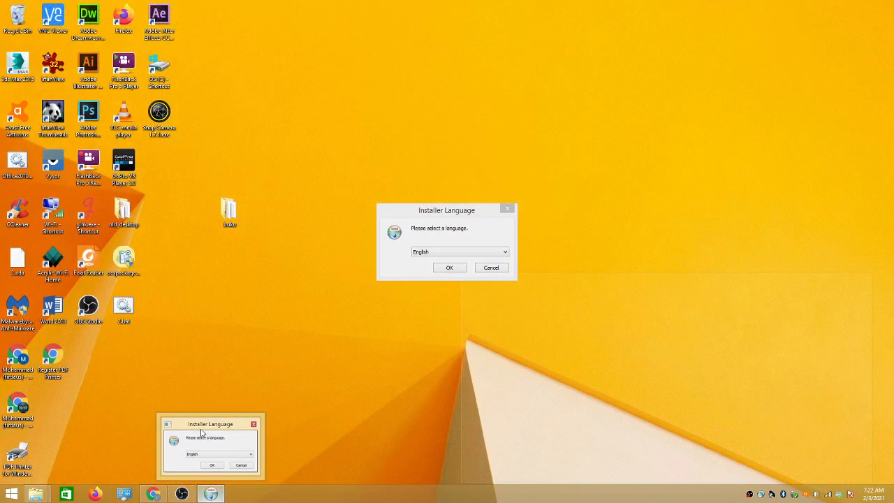
left_click(204, 468)
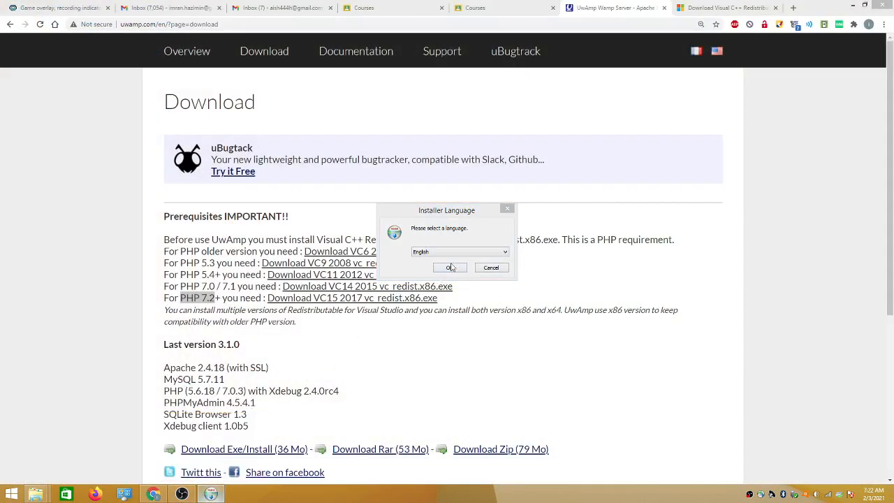
left_click(450, 271)
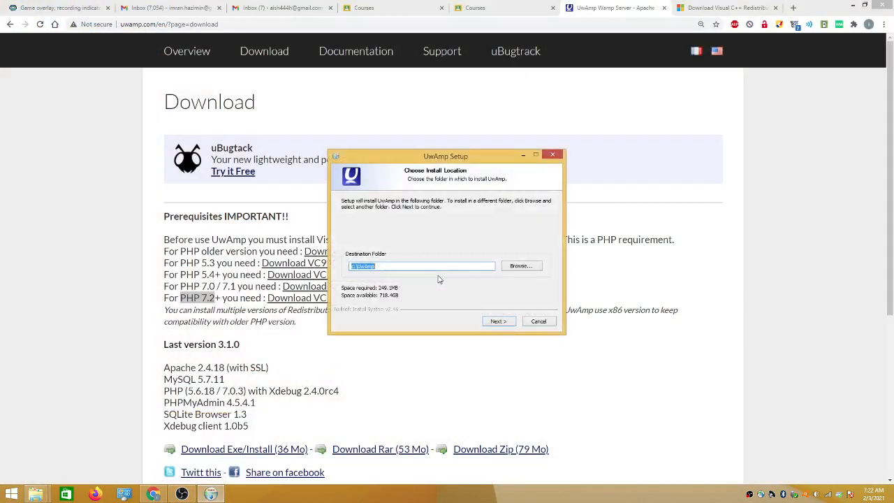
left_click(502, 323)
left_click(499, 324)
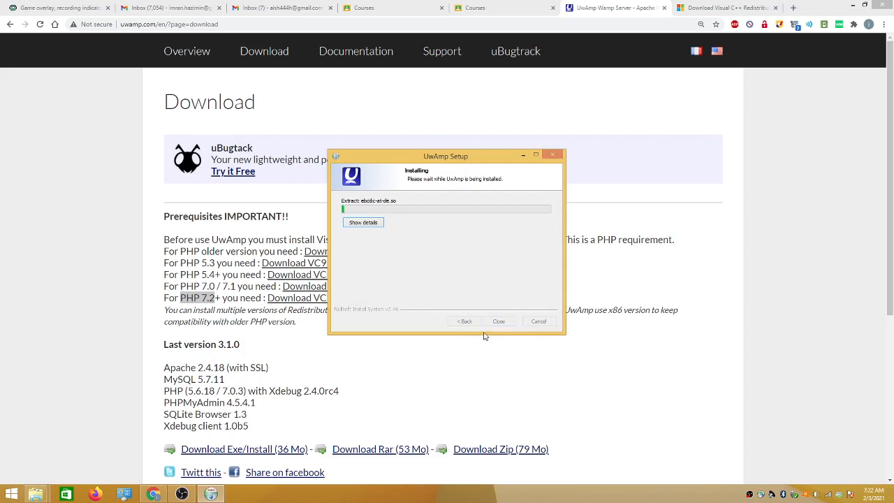
left_click(181, 493)
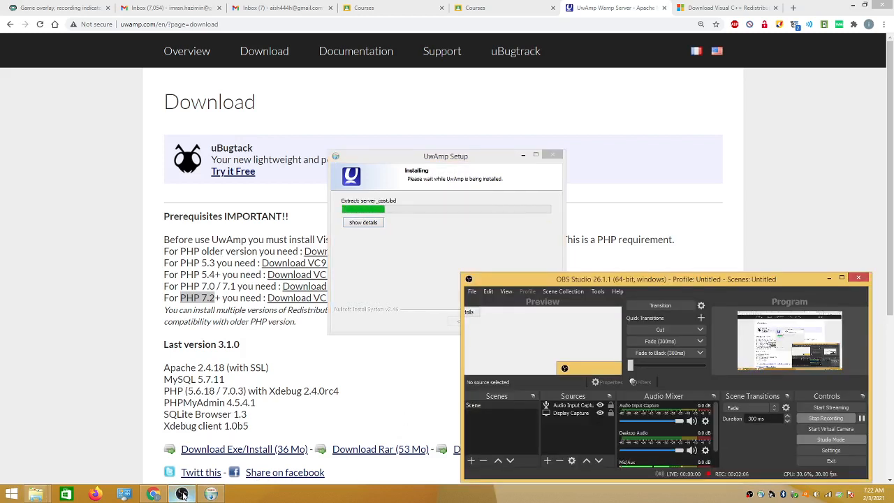
left_click(496, 216)
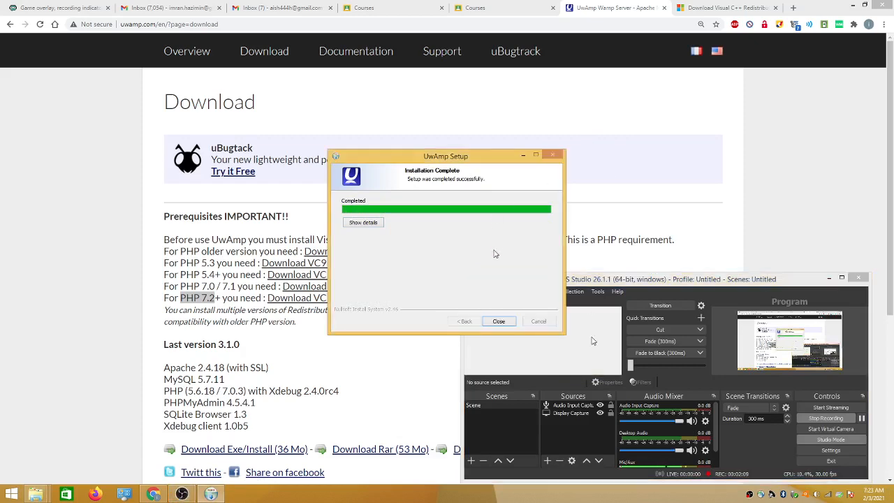
left_click(497, 322)
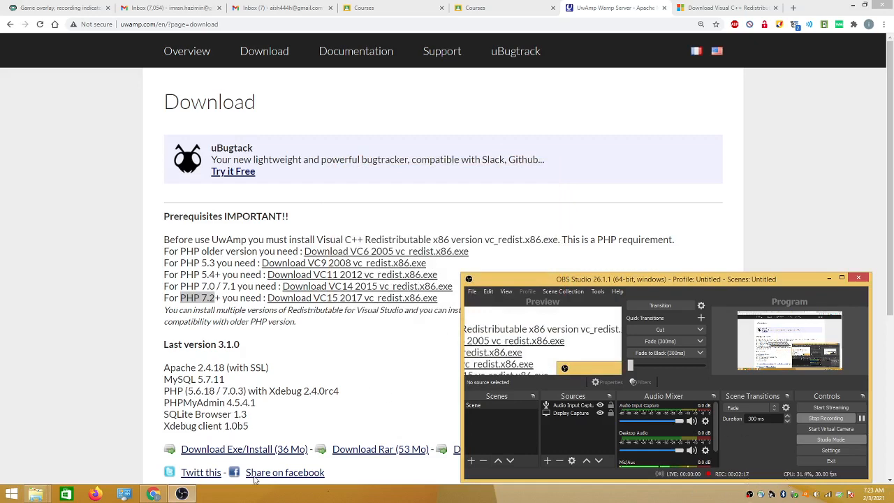
Search the Start screen for 'UWAM' and launch the UwAmp app from the results
left_click(10, 495)
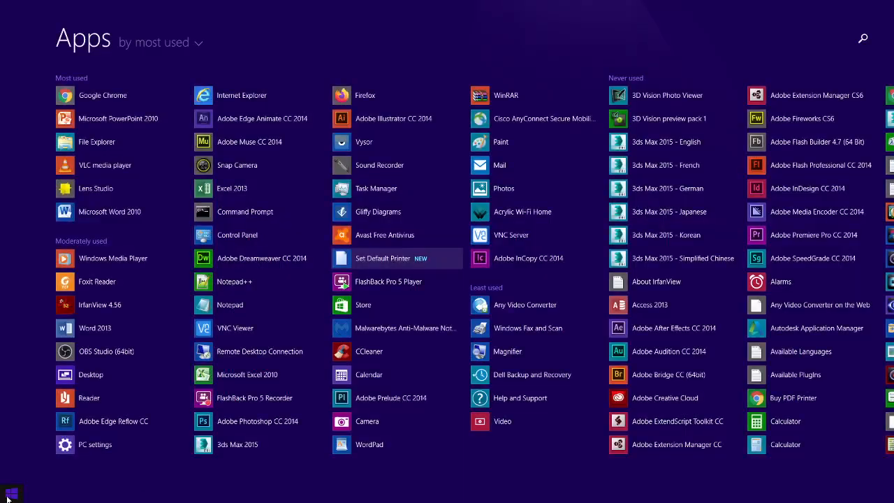
type("UWAMp")
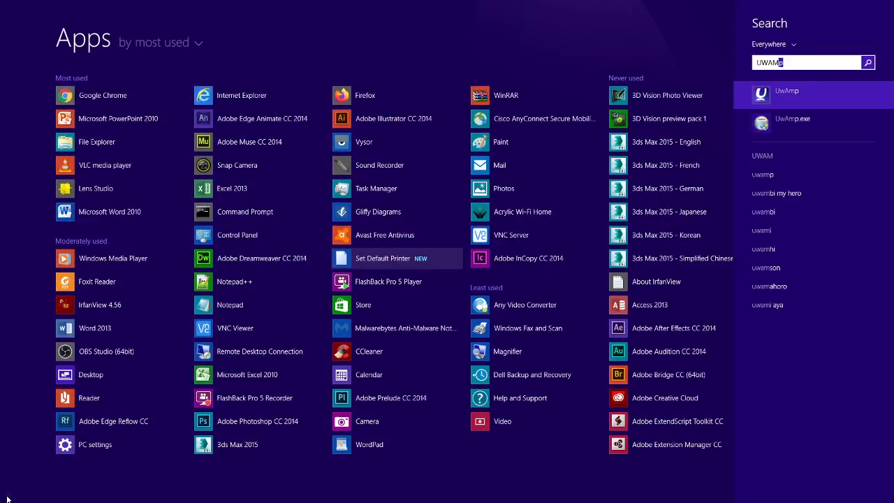
left_click(775, 95)
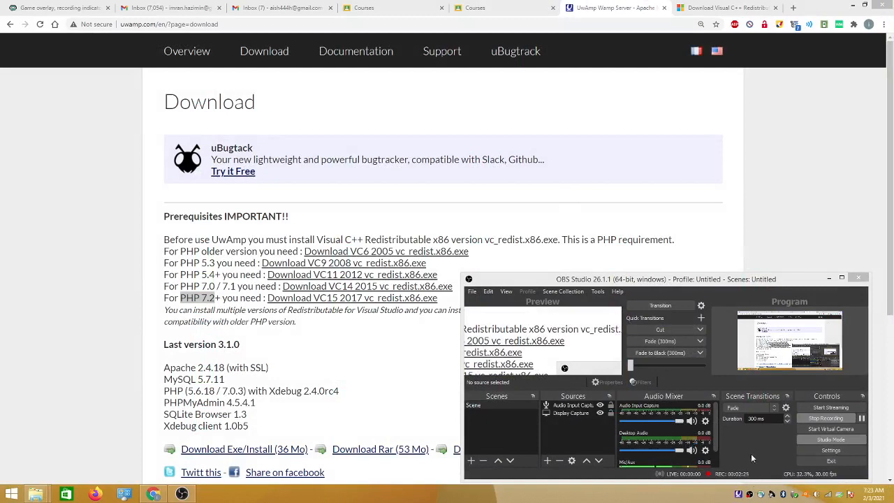
left_click(5, 495)
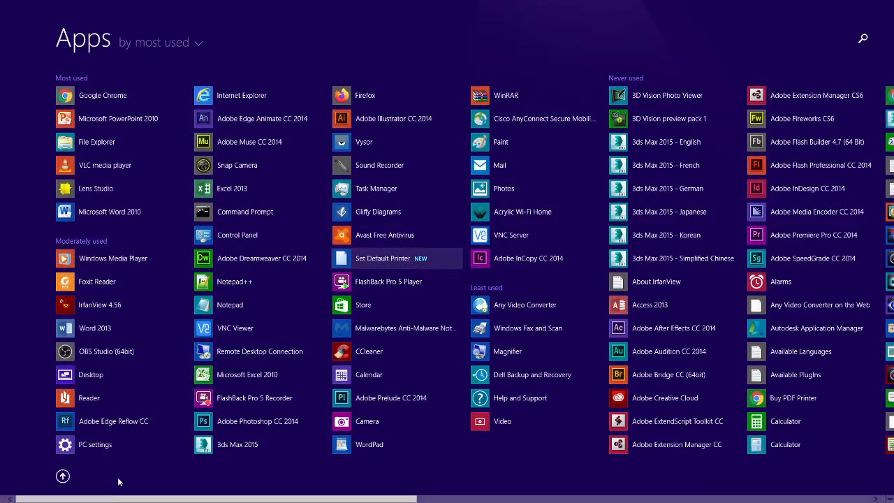
type("UWAMp")
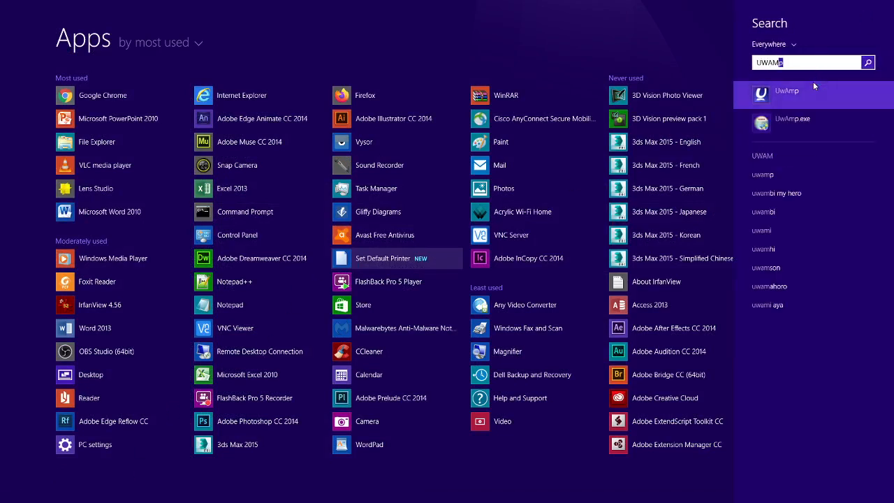
key("BackSpace")
key("BackSpace")
key("BackSpace")
key("BackSpace")
key("BackSpace")
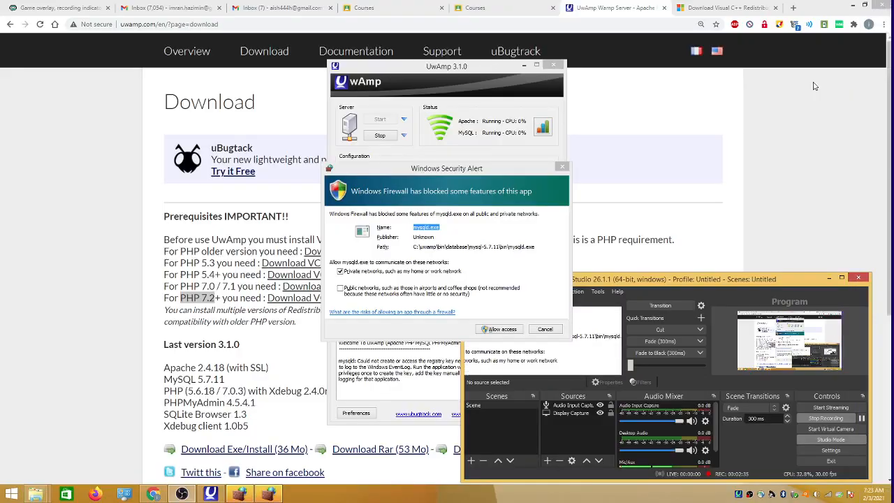
Allow mysqld and Apache HTTP Server through the Windows firewall, then bring the UwAmp window forward
left_click(739, 496)
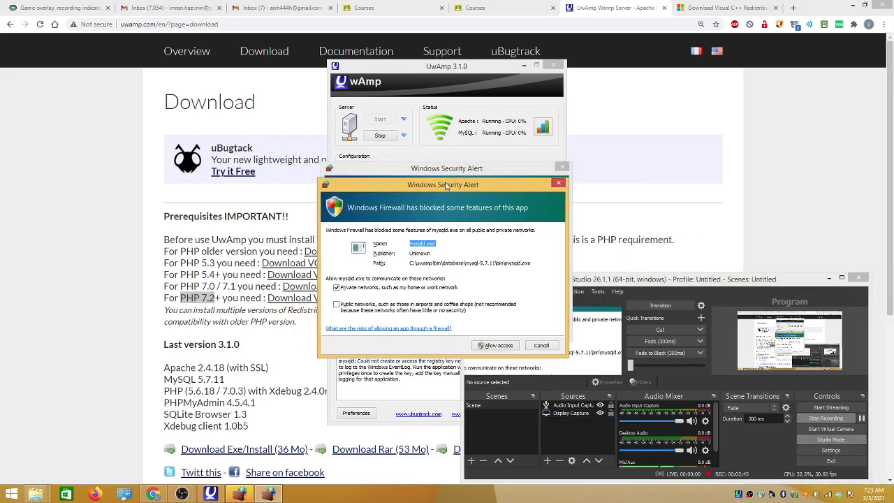
left_click(505, 347)
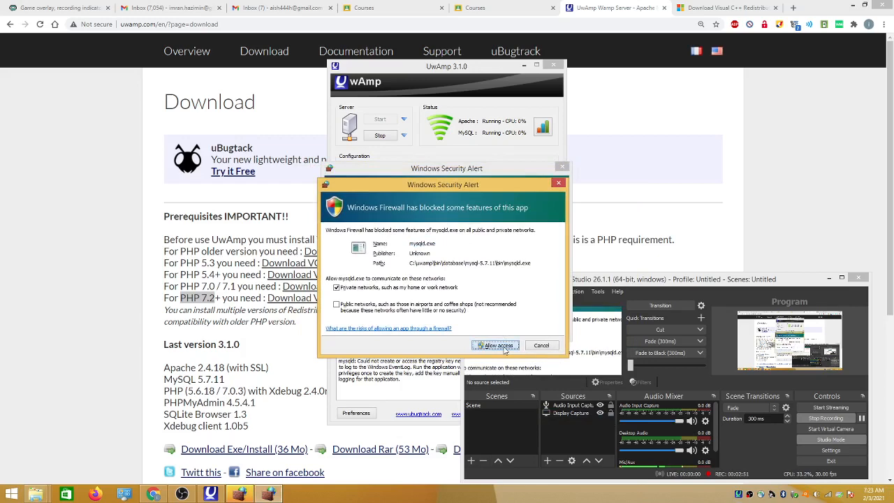
left_click(505, 347)
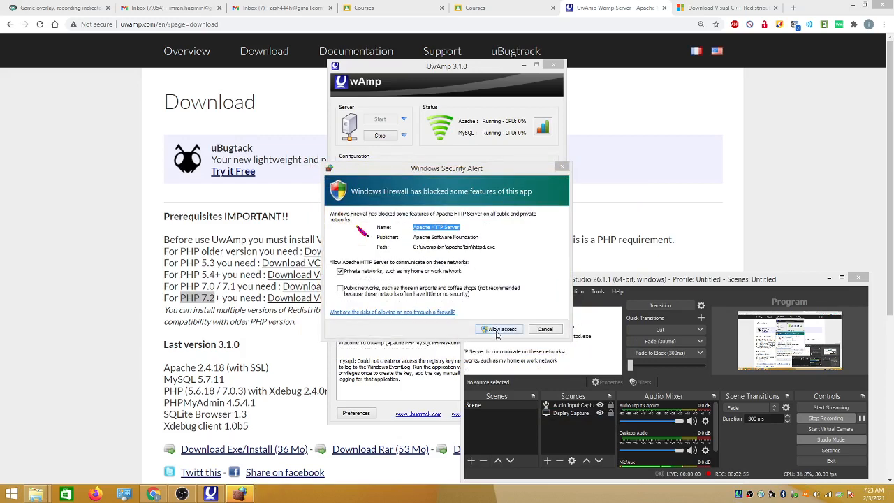
left_click(498, 332)
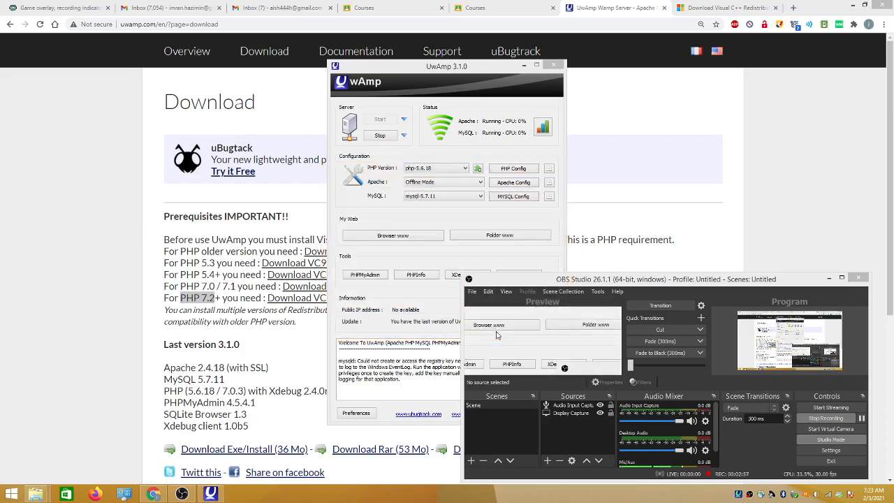
left_click(519, 257)
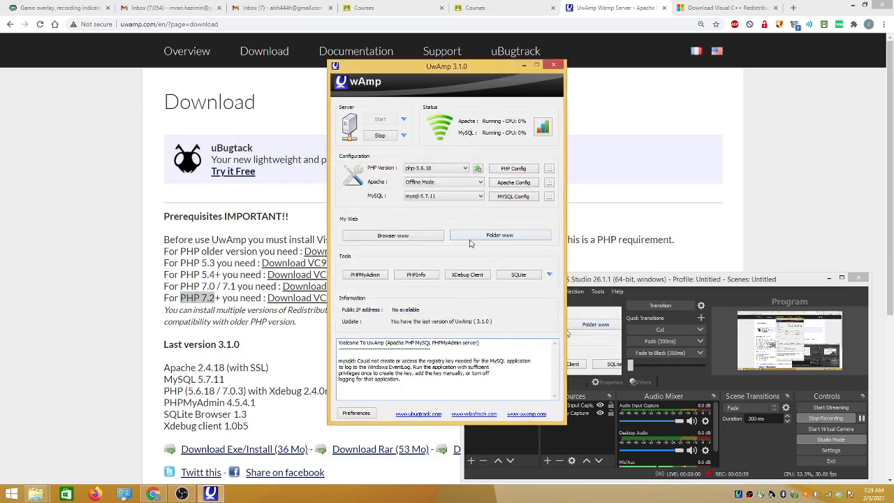
Open the localhost start page via Browser www and follow the /mysql/ alias to phpMyAdmin
left_click(392, 236)
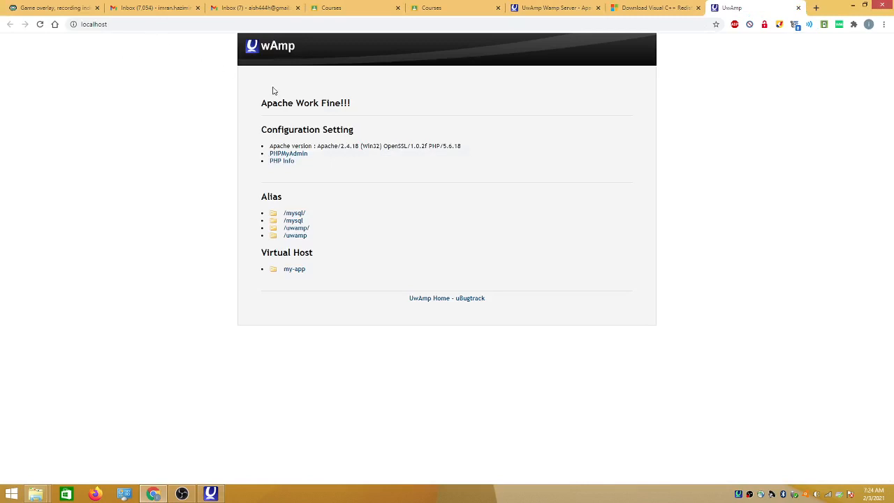
left_click(140, 23)
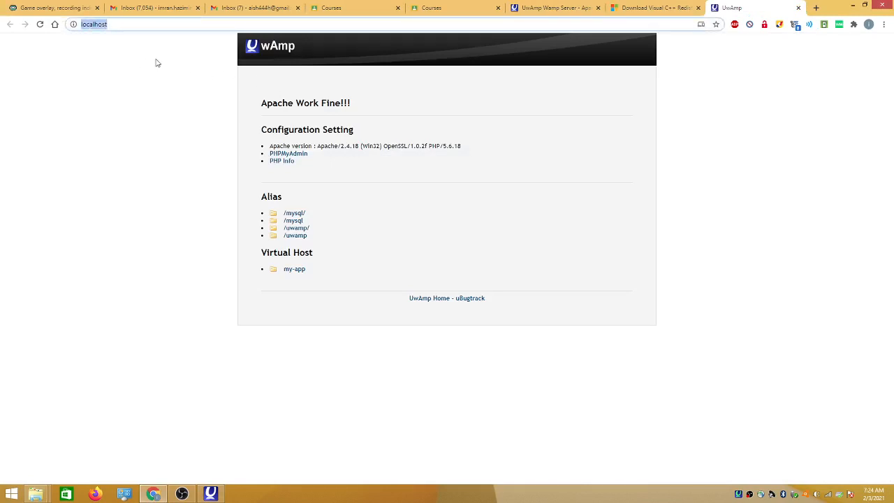
left_click(296, 215)
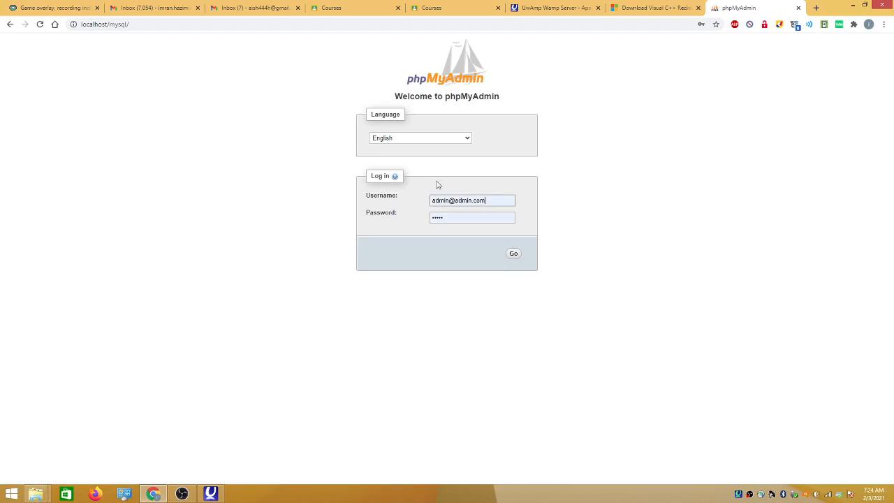
After the access-denied error, log in to phpMyAdmin with username root and the account password
mouse_move(459, 218)
left_click(513, 254)
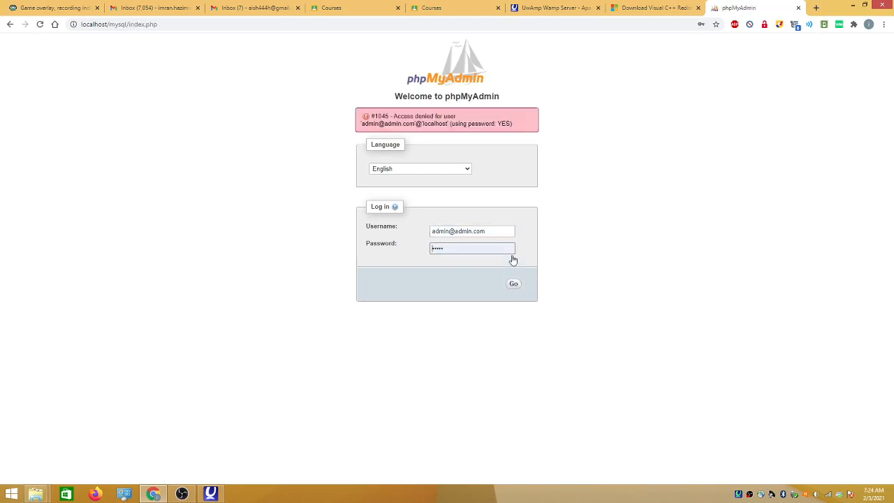
left_click(495, 231)
left_click_drag(495, 231, 433, 231)
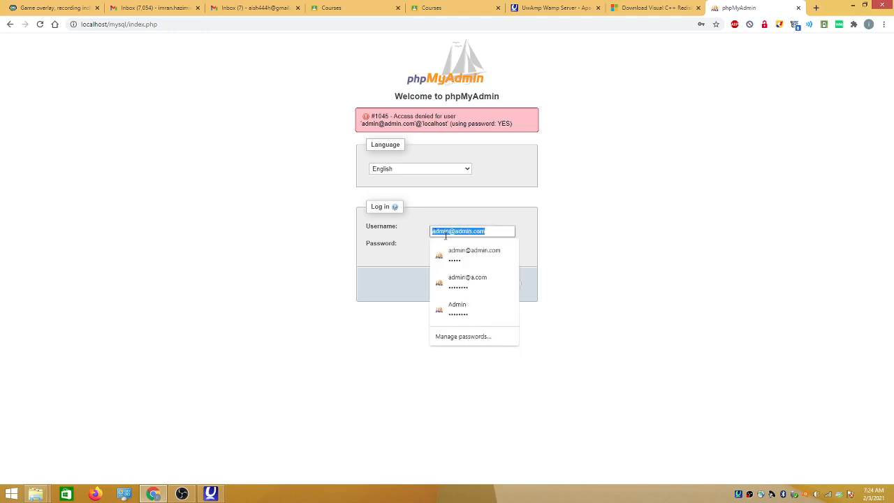
type("RO")
key("BackSpace")
key("BackSpace")
type("r")
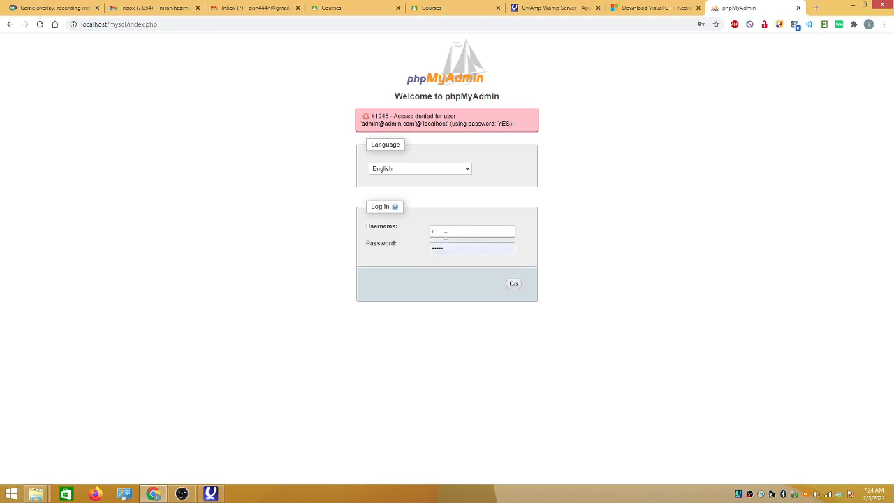
type("oot")
key("Tab")
type("root")
key("Return")
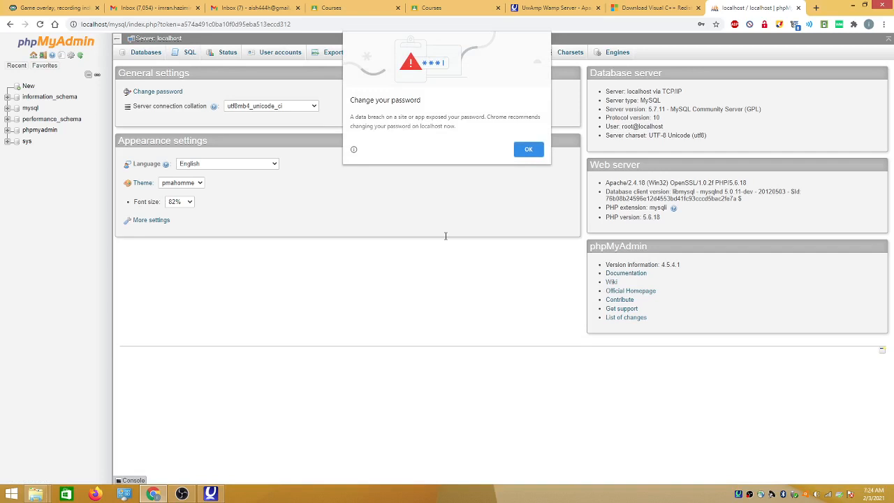
Dismiss Chrome's change-your-password warning, then flip to the Visual C++ tab and back to phpMyAdmin
left_click(529, 149)
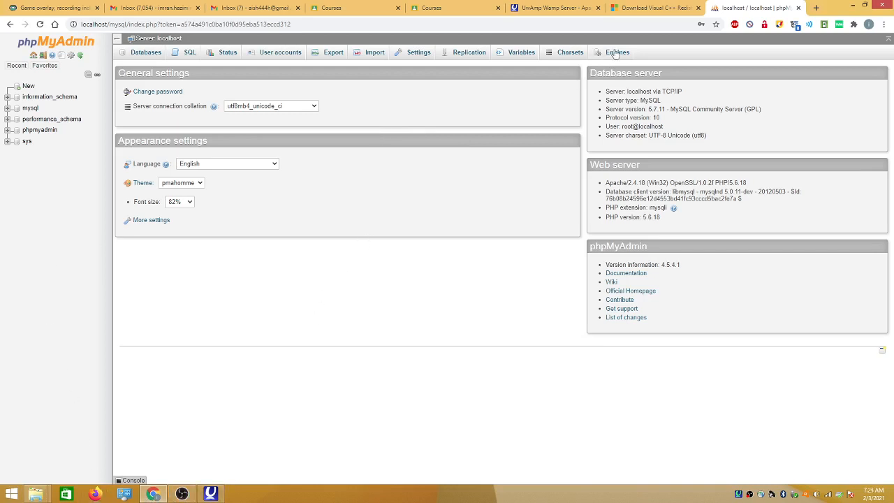
left_click(636, 13)
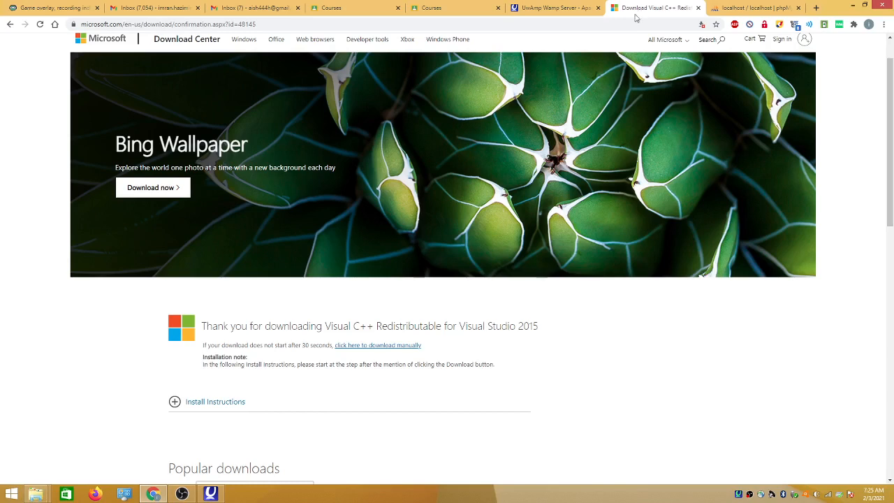
left_click(757, 8)
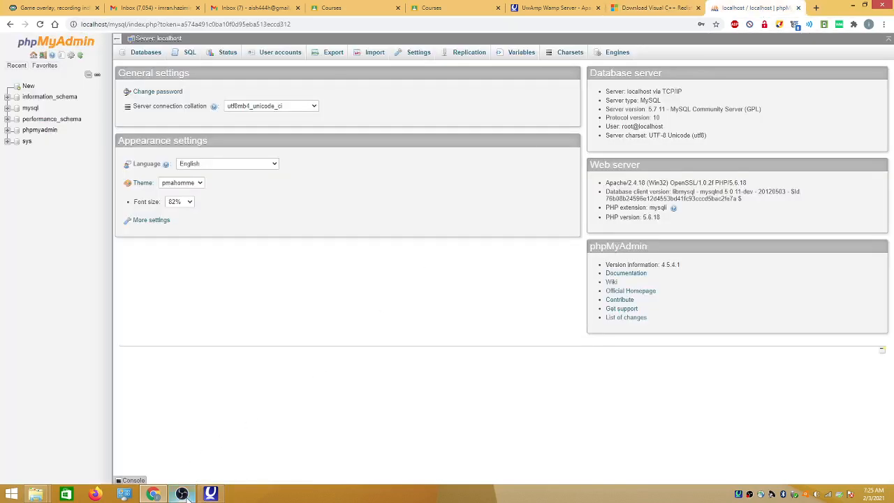
mouse_move(183, 495)
Go to wordpress.org in Chrome and open its Get WordPress download page
left_click(654, 12)
left_click(551, 23)
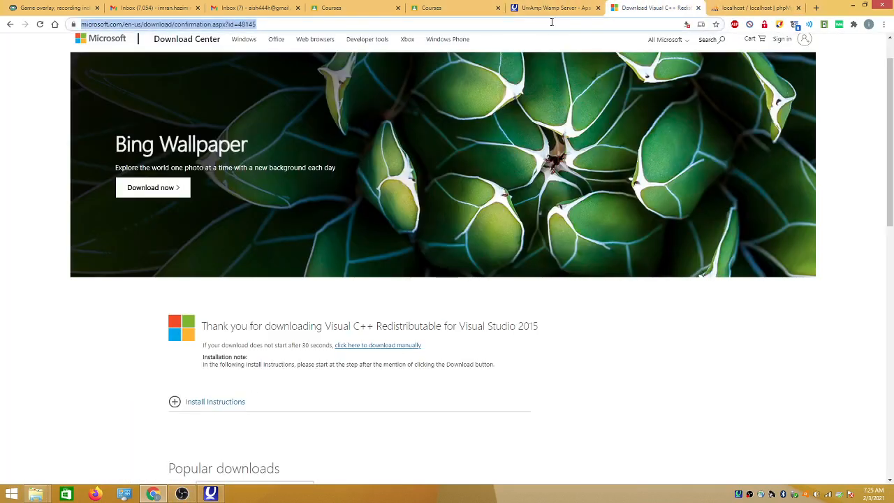
type("wordpre")
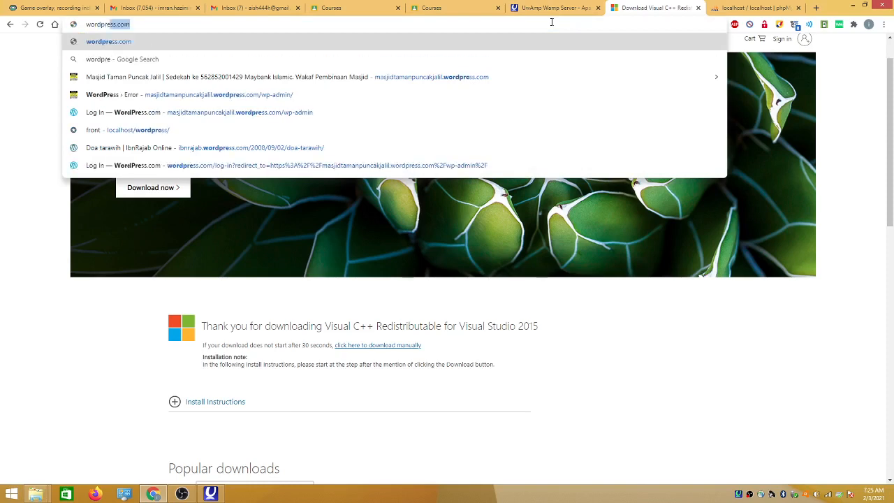
type("ss.")
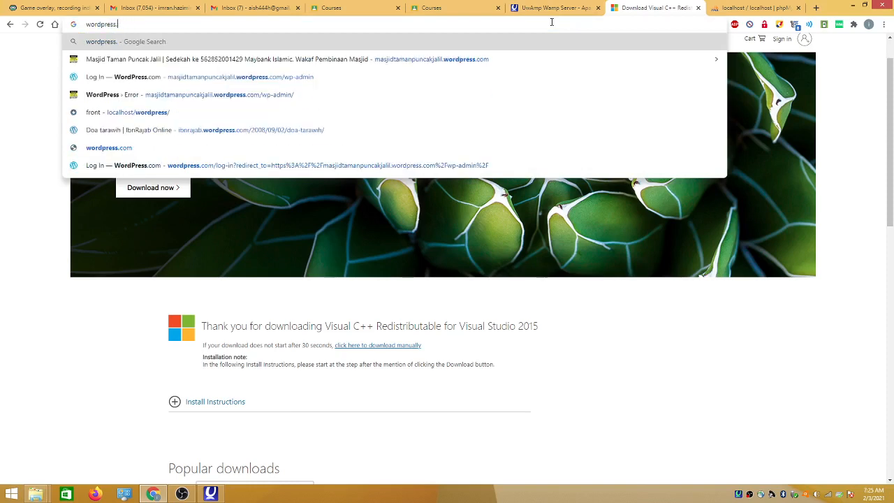
type("org")
key("Return")
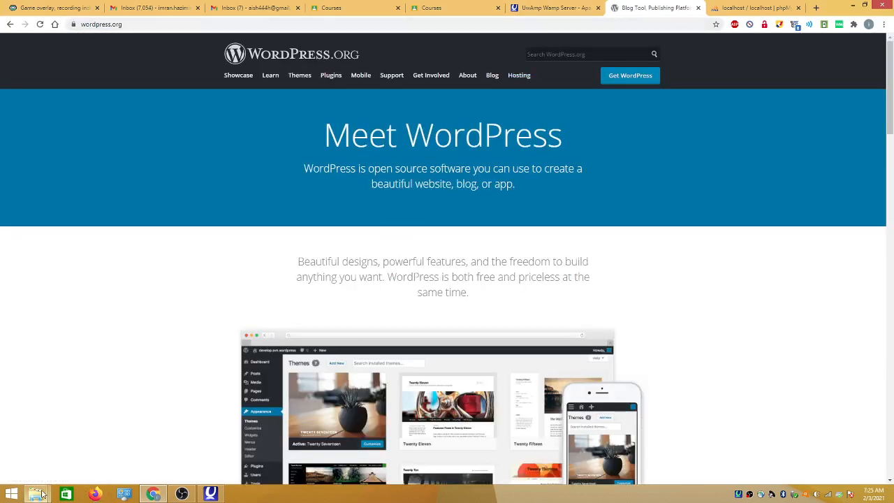
mouse_move(35, 494)
left_click(613, 76)
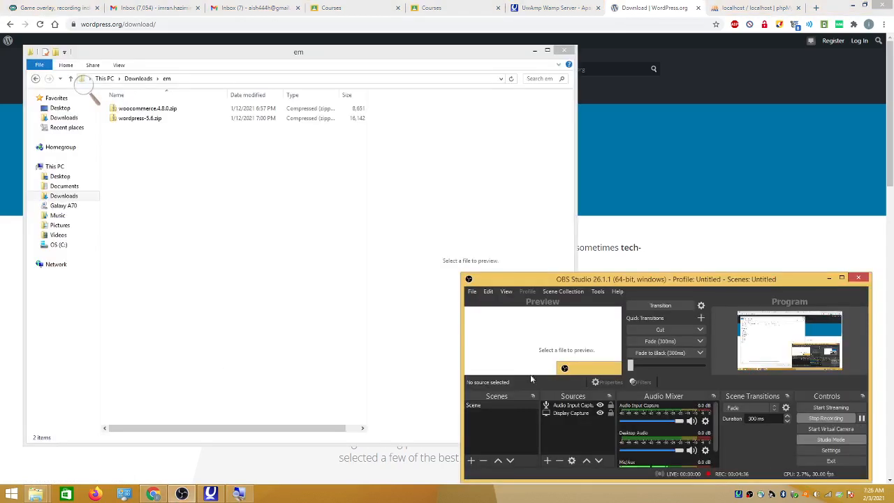
Extract All from wordpress-5.6.zip into the Downloads\wp destination folder
left_click(340, 351)
key("super+plus")
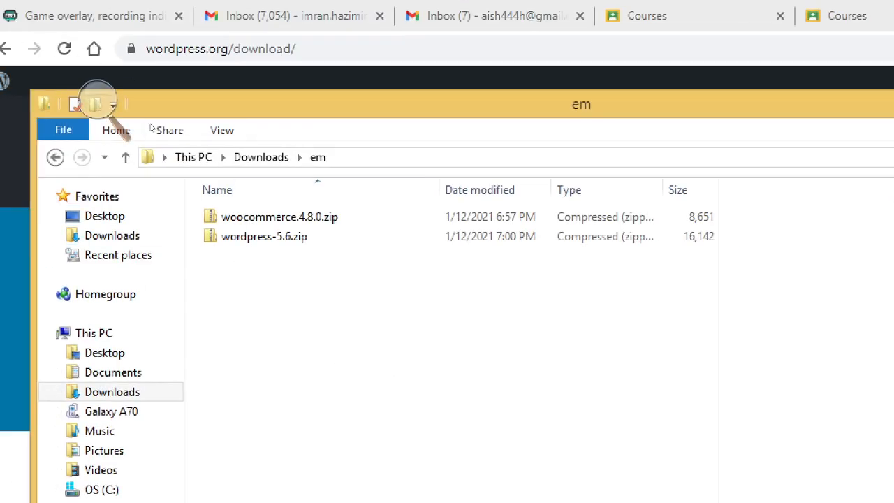
left_click(264, 236)
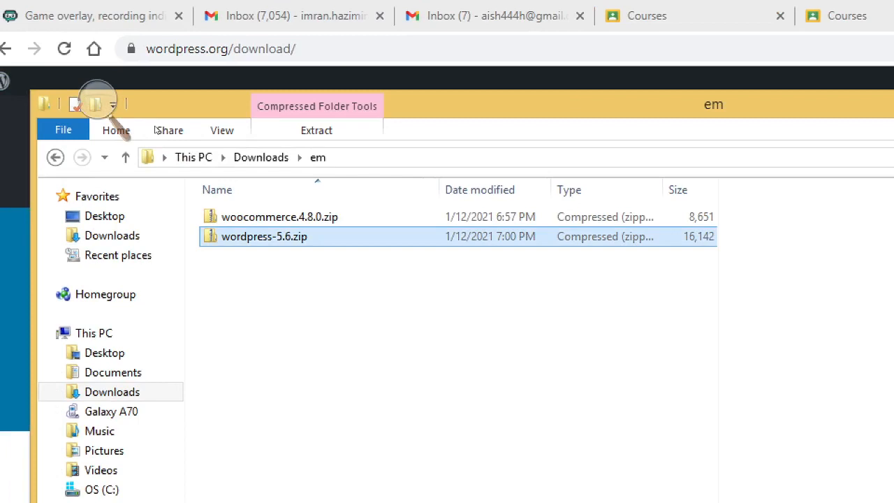
right_click(289, 238)
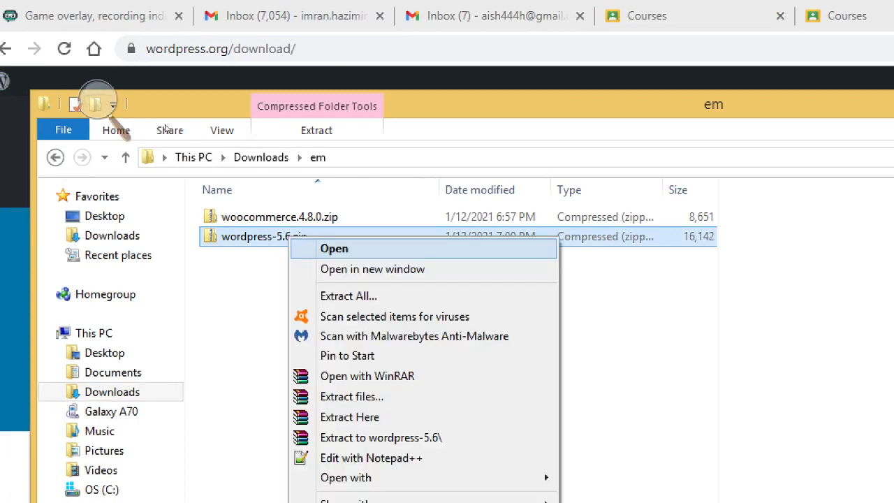
left_click(348, 295)
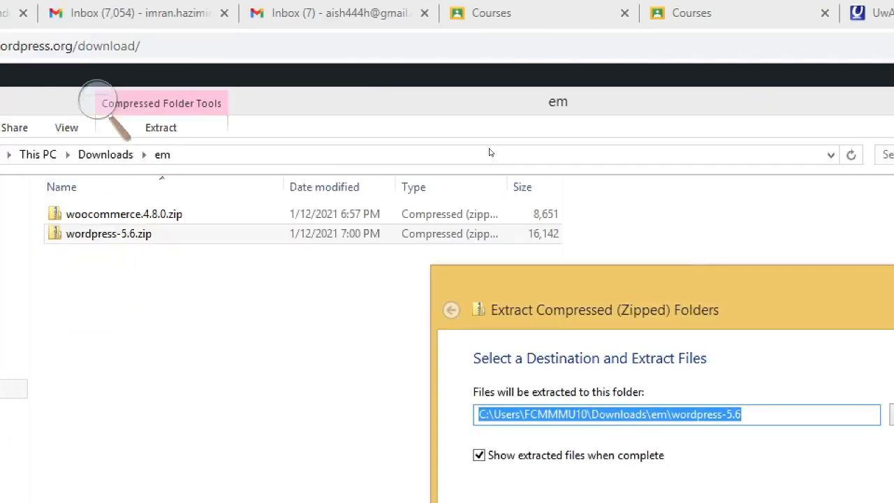
left_click(668, 414)
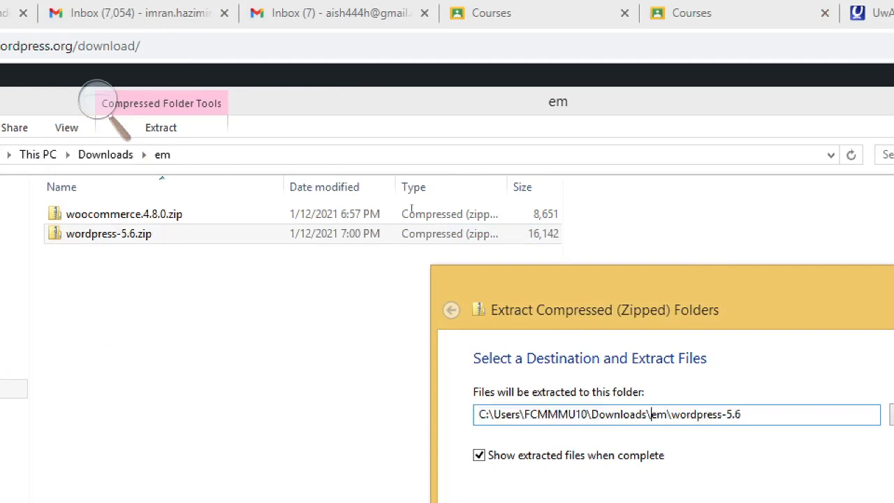
left_click_drag(651, 414, 740, 414)
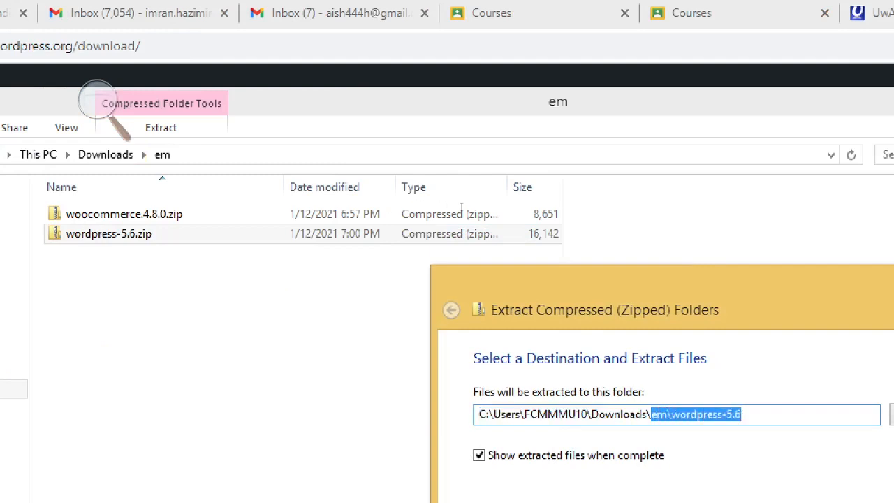
type("wp")
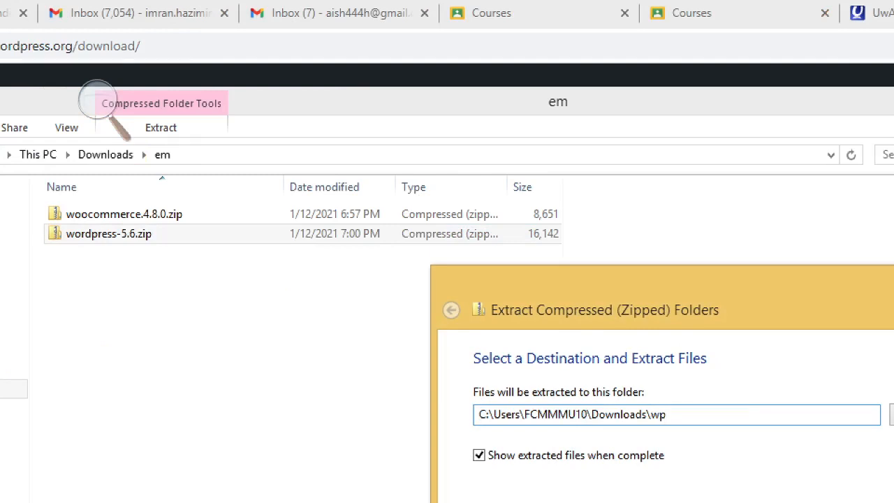
key("Return")
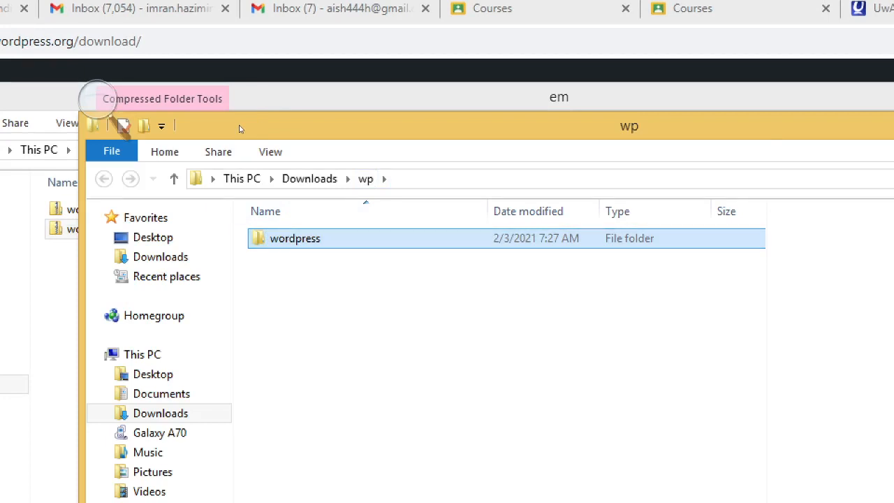
Copy the wordpress folder from Downloads\wp
key("shift+F10")
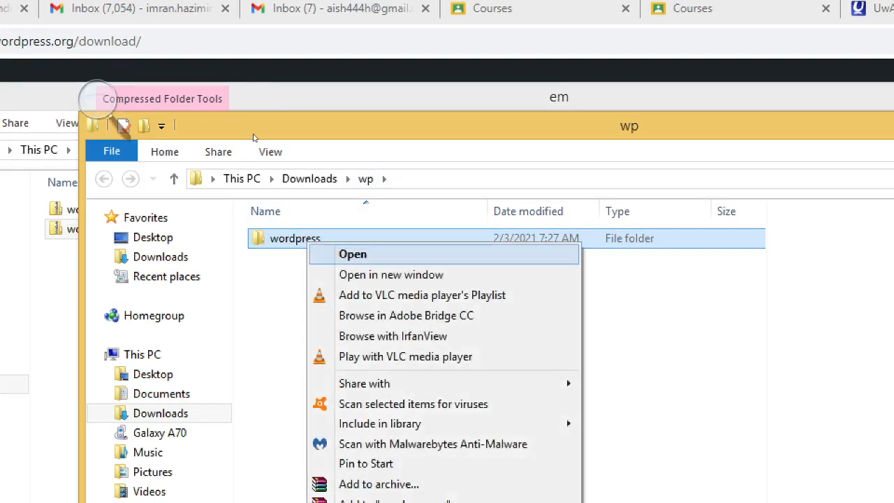
key("Down")
key("Down")
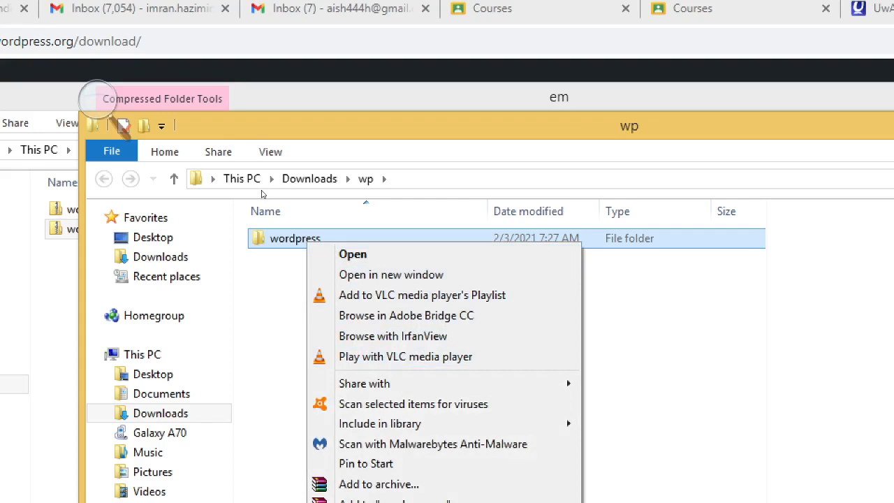
key("Escape")
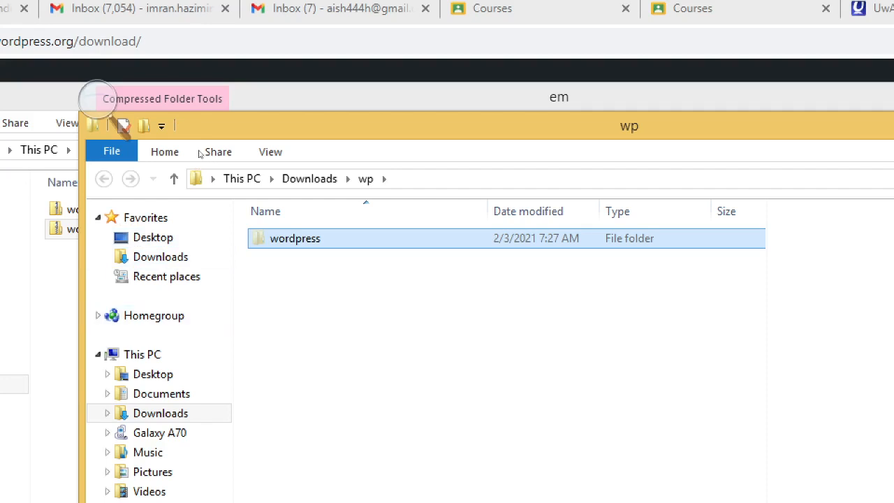
Paste the wordpress folder into C:\UwAmp\www via This PC > OS (C:) > UwAmp
left_click(238, 178)
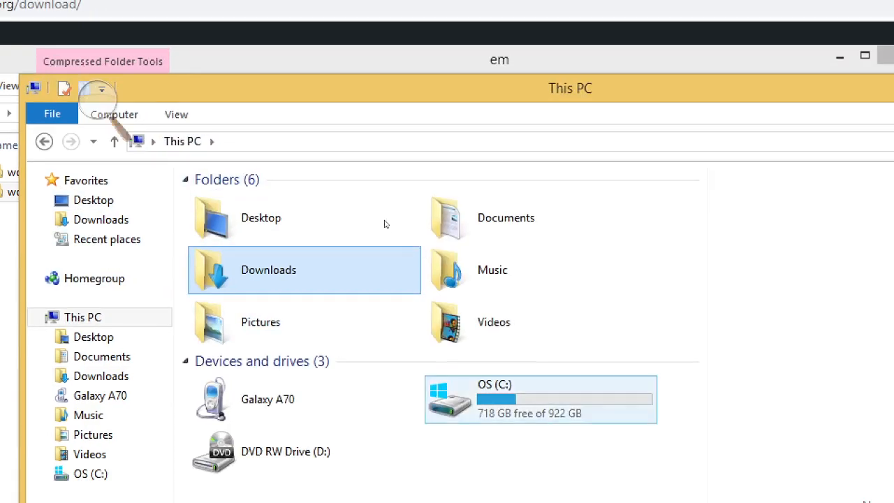
left_click(601, 436)
double_click(541, 399)
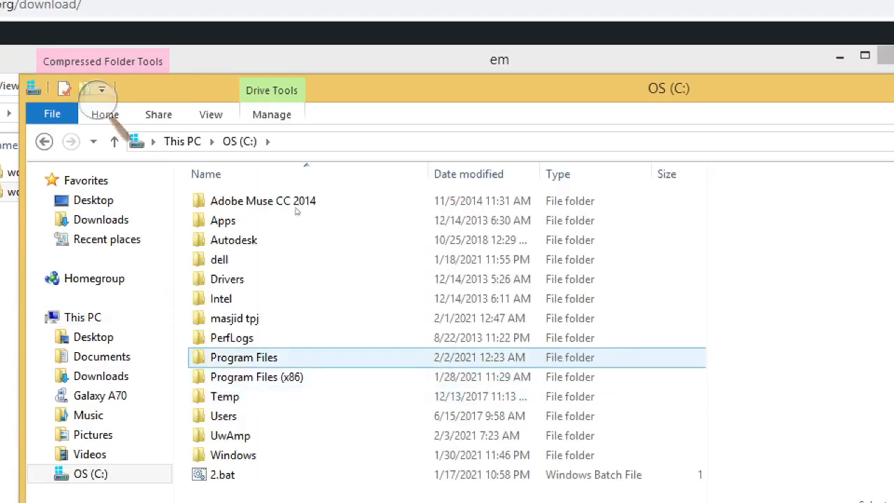
left_click(244, 423)
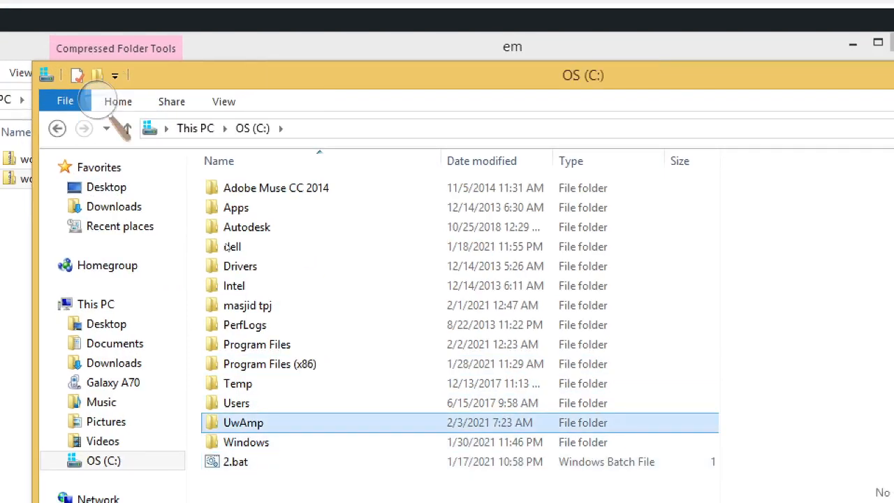
double_click(243, 422)
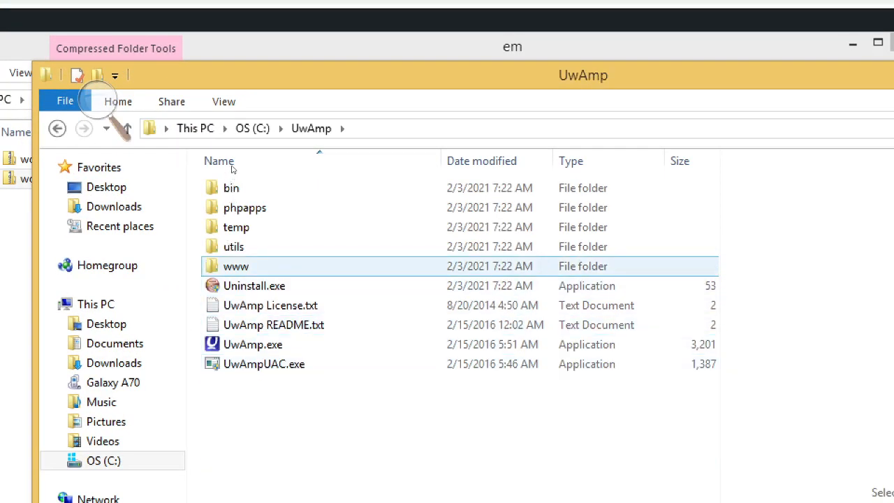
left_click(237, 266)
key("Return")
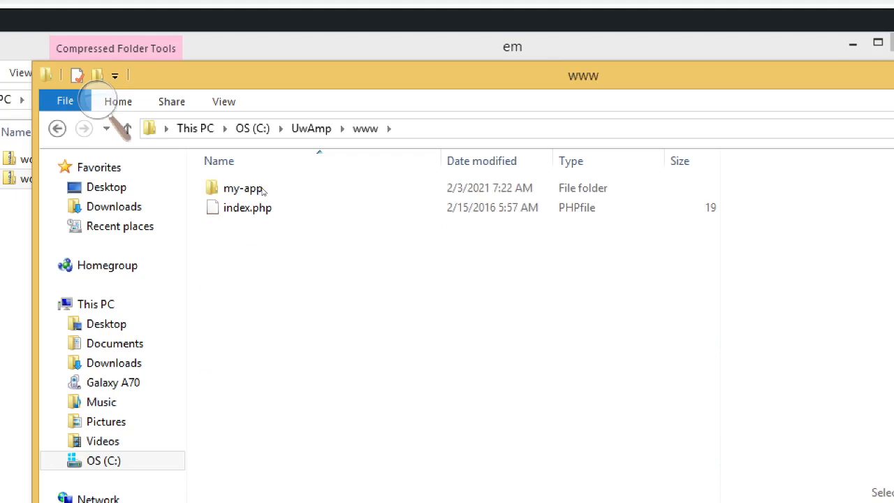
key("ctrl+v")
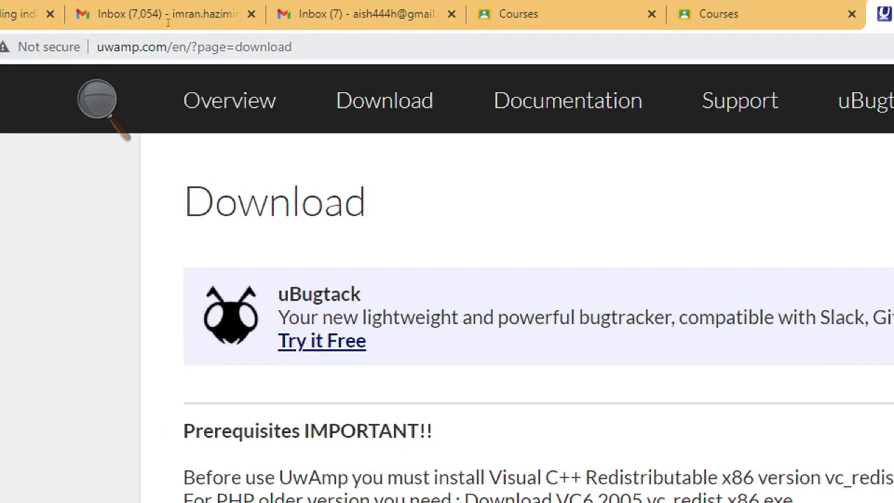
Replace the address with localhost in Chrome to load the local WordPress setup
left_click_drag(166, 47, 322, 47)
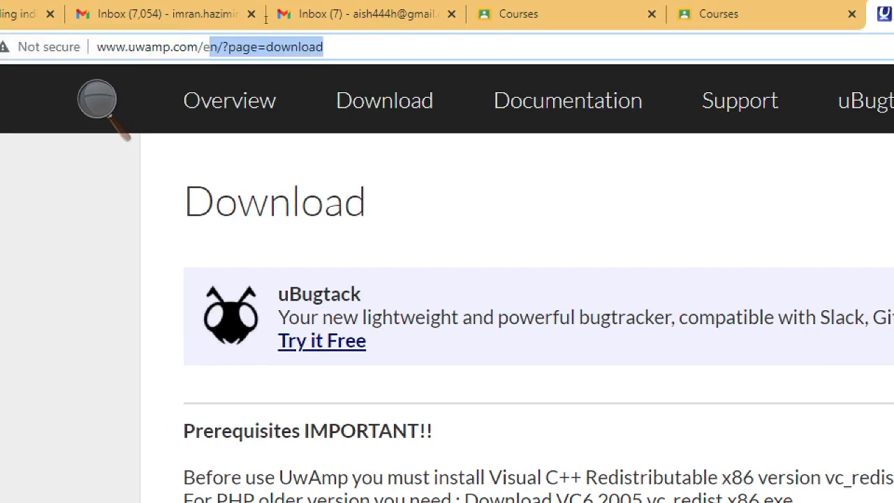
key("BackSpace")
key("BackSpace")
key("BackSpace")
key("BackSpace")
key("BackSpace")
key("BackSpace")
key("BackSpace")
key("BackSpace")
key("BackSpace")
key("BackSpace")
key("BackSpace")
key("BackSpace")
key("BackSpace")
key("BackSpace")
key("BackSpace")
key("BackSpace")
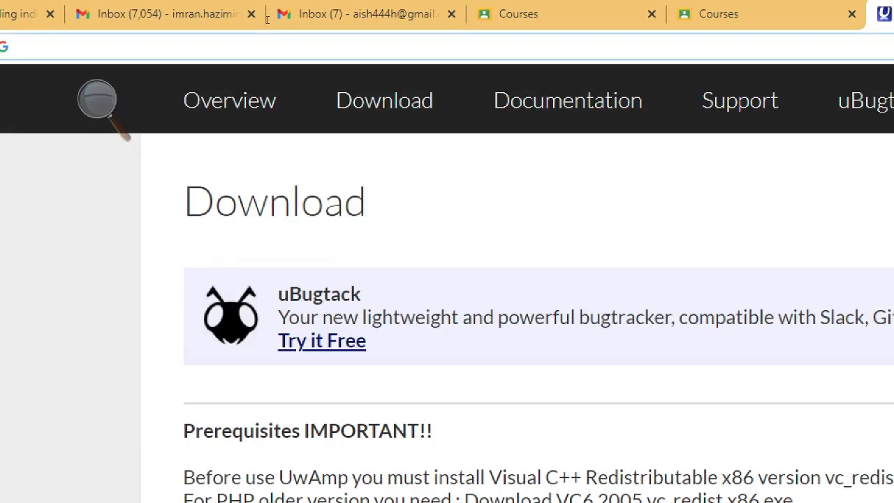
type("localhost")
key("Return")
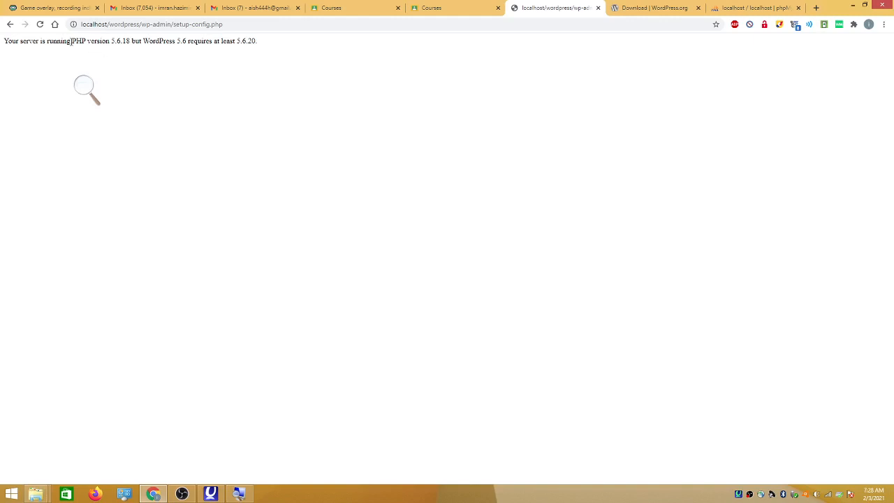
Highlight the PHP 5.6.20 requirement error and open UwAmp's PHP Version list
left_click_drag(71, 40, 286, 35)
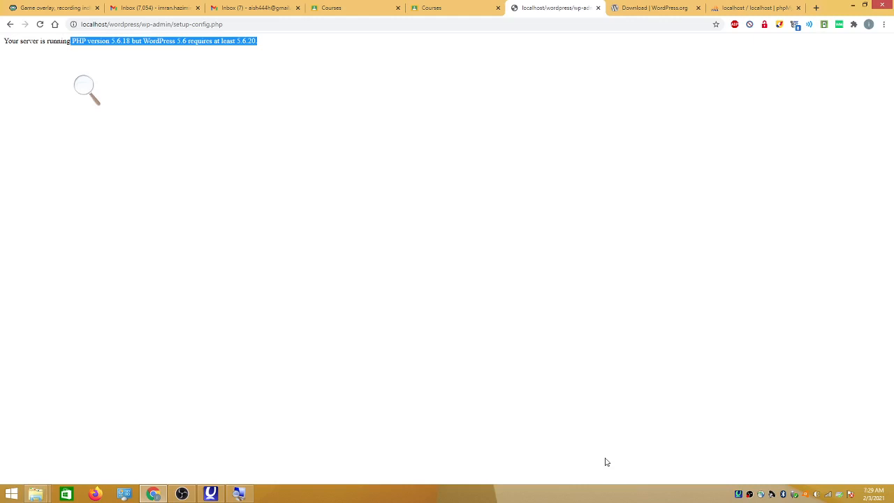
left_click(461, 169)
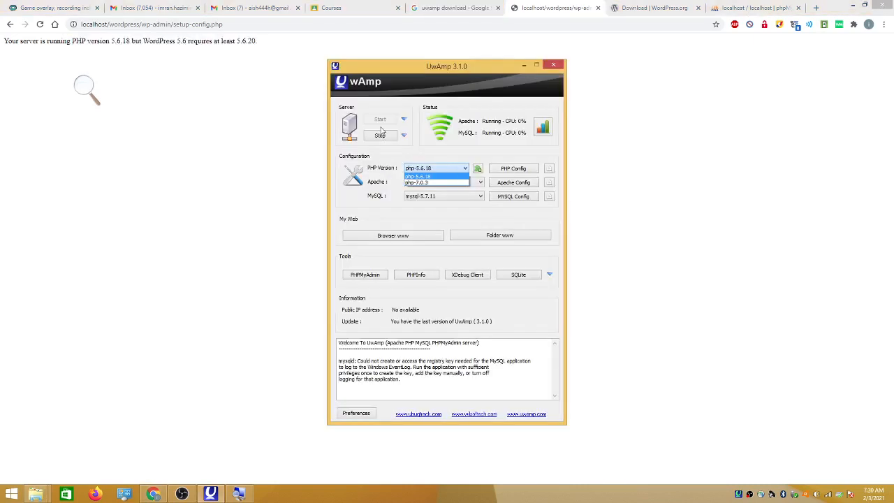
Switch UwAmp's PHP version to php-7.0.3
left_click(393, 70)
left_click_drag(393, 70, 283, 70)
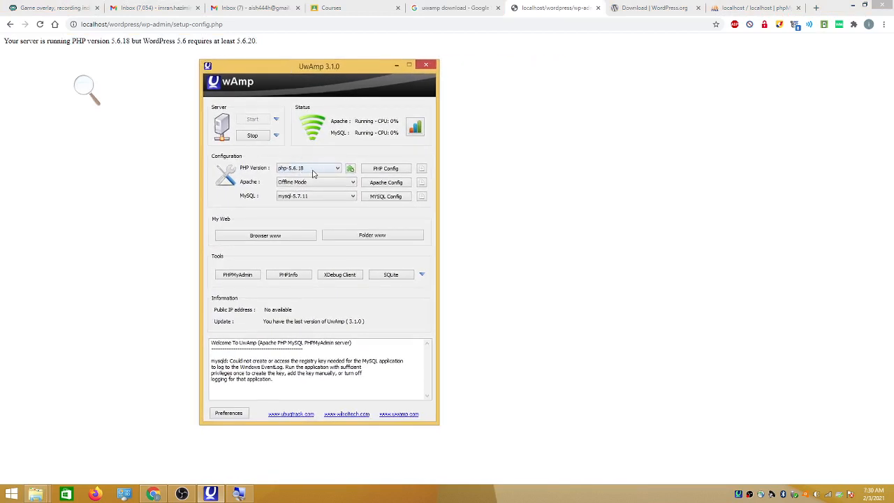
left_click(338, 170)
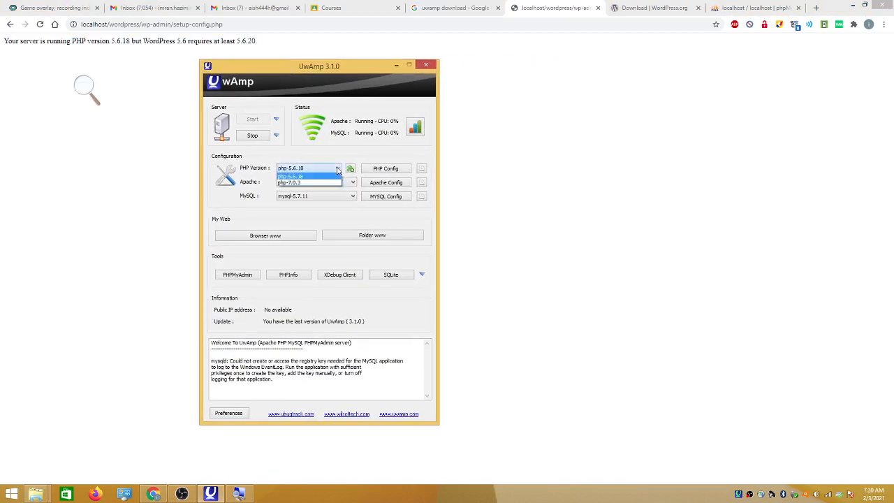
left_click(298, 185)
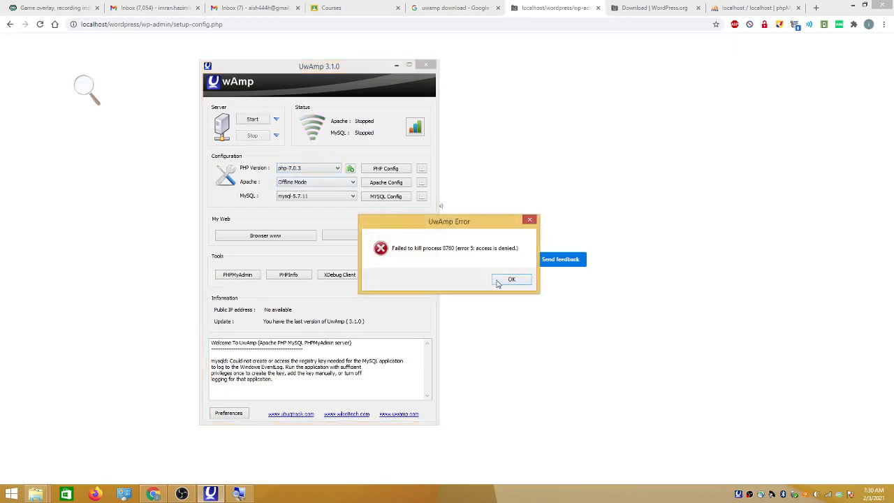
Dismiss the process error and restart Apache and MySQL with Stop, then Start
left_click(511, 279)
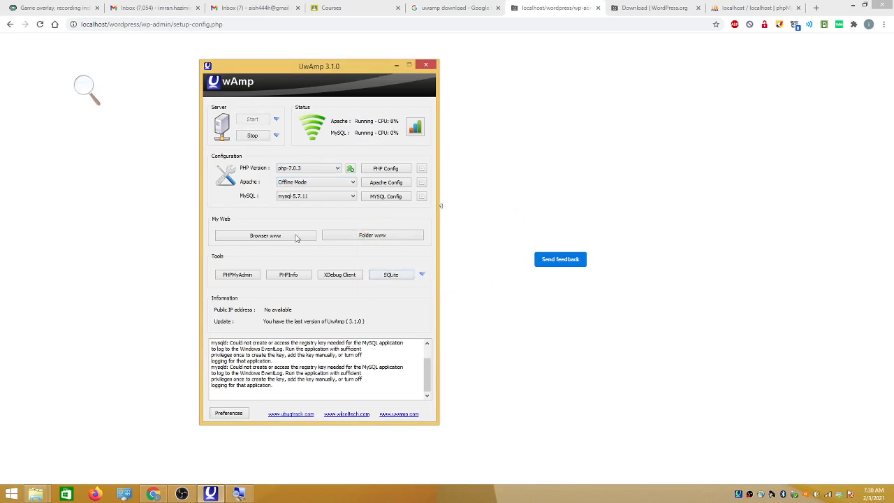
left_click(262, 136)
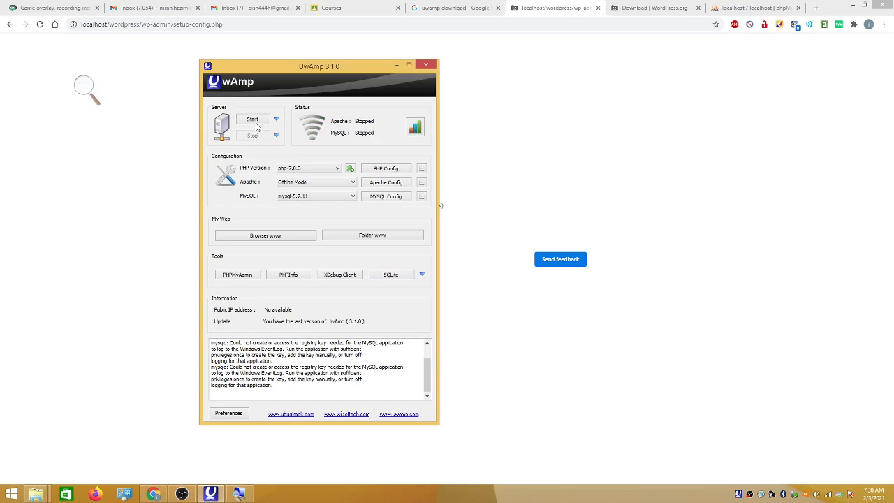
left_click(253, 123)
left_click(183, 493)
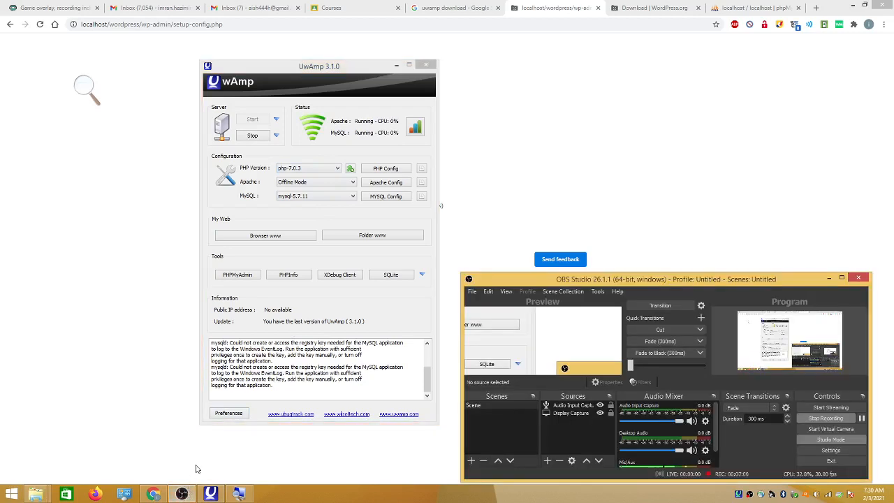
left_click(275, 310)
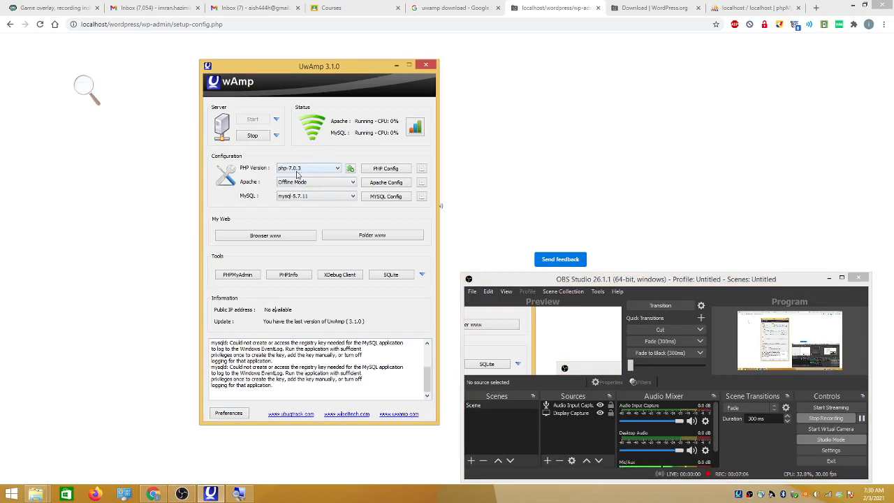
left_click(169, 173)
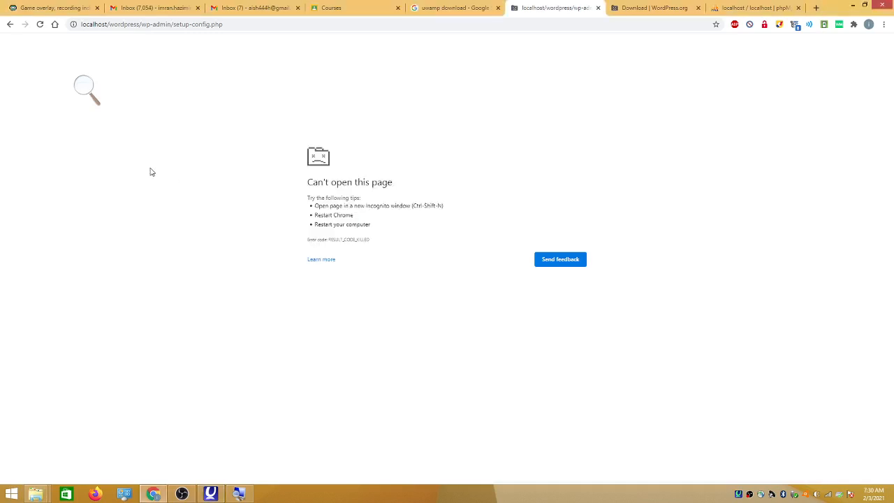
Reload the setup page and click Let's go! to reach the database connection form
left_click(40, 24)
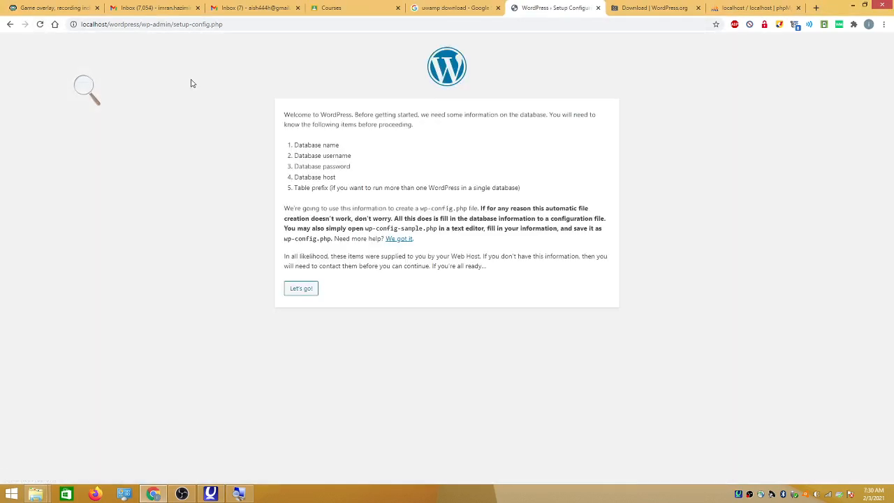
left_click(299, 292)
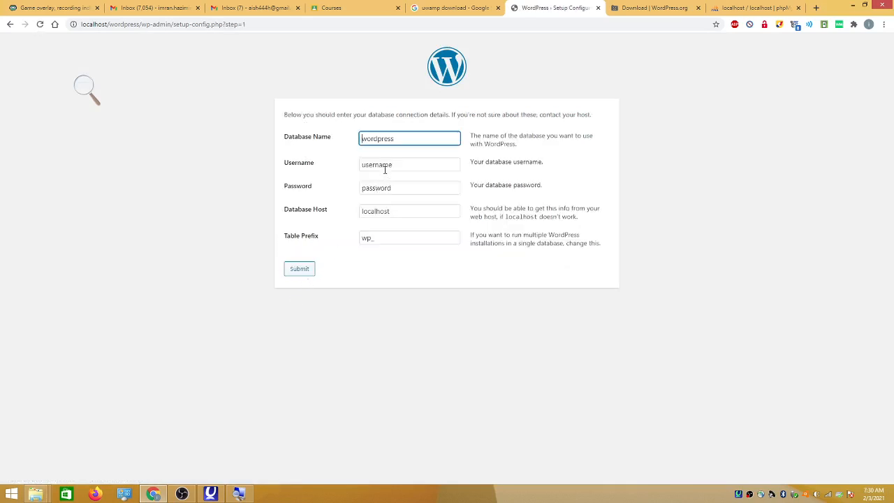
left_click_drag(396, 139, 356, 143)
Drag the WordPress Setup Configuration tab out into its own browser window
left_click(754, 8)
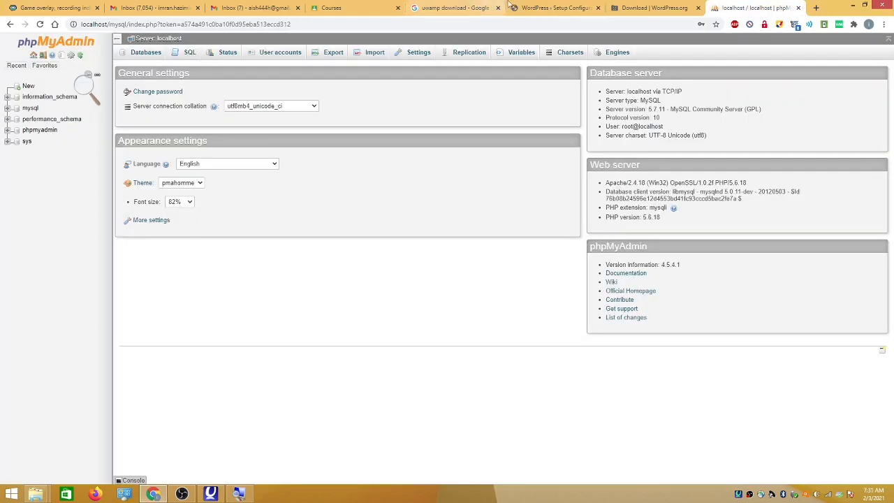
left_click(542, 8)
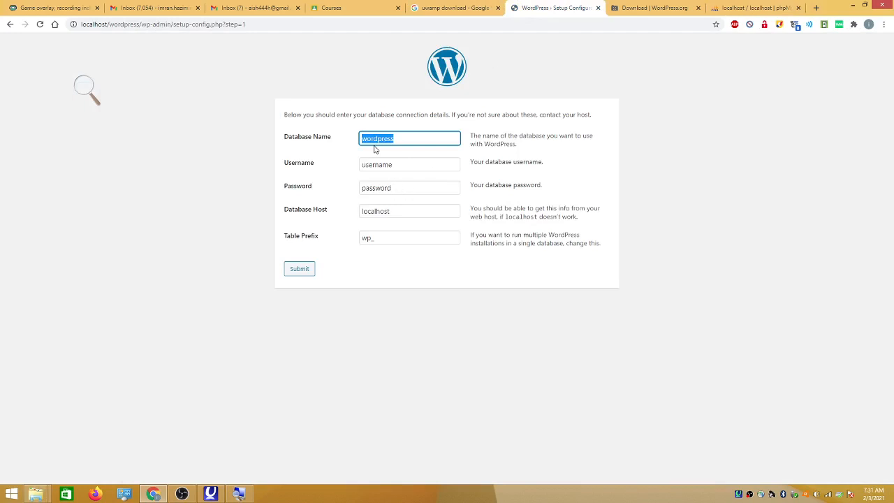
left_click_drag(533, 10, 632, 11)
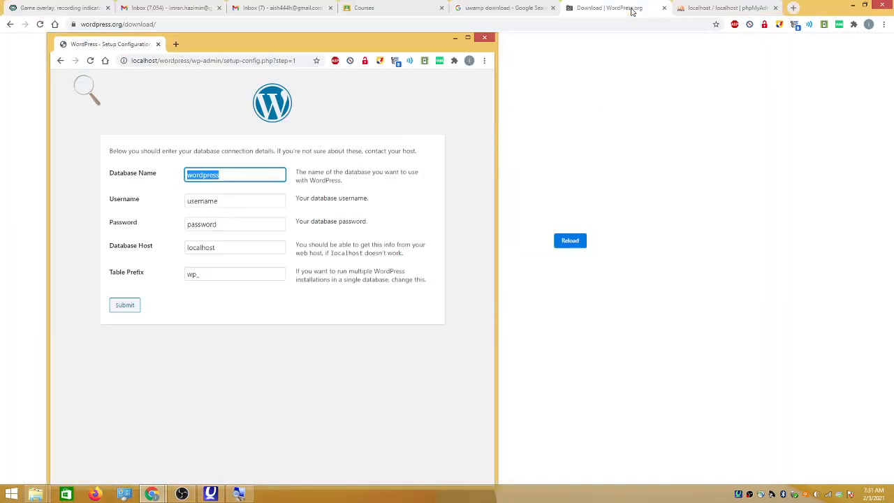
Move phpMyAdmin into its own window, placed on the right beside the setup window
left_click_drag(701, 9, 691, 72)
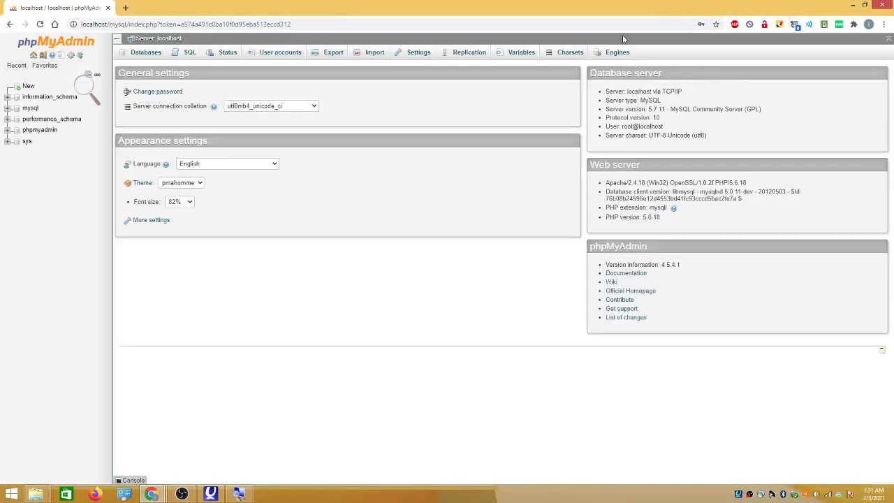
double_click(518, 11)
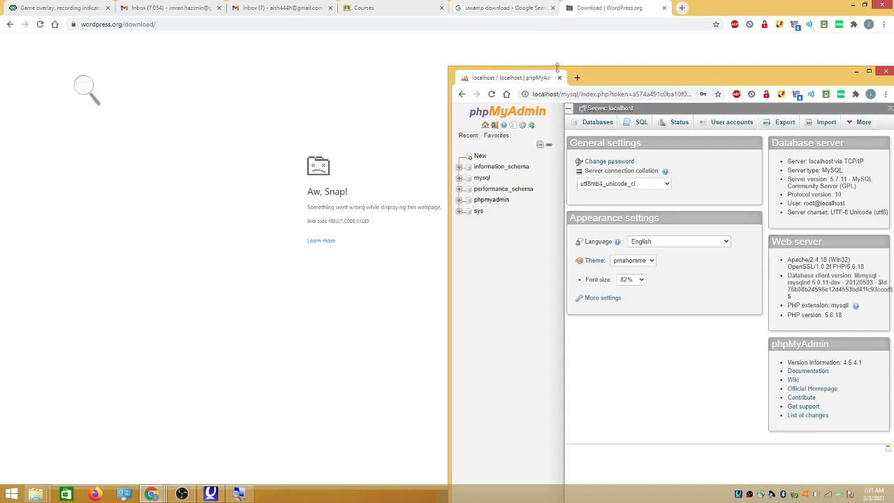
left_click_drag(614, 74, 611, 19)
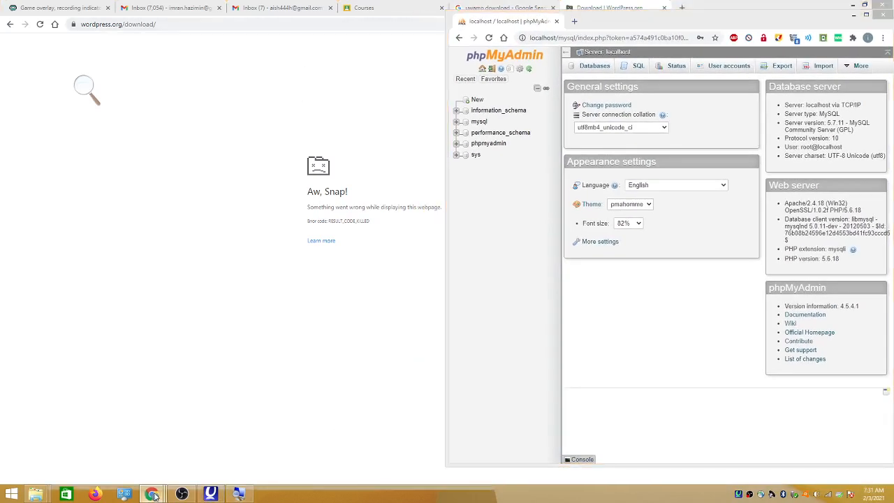
mouse_move(151, 494)
left_click(172, 467)
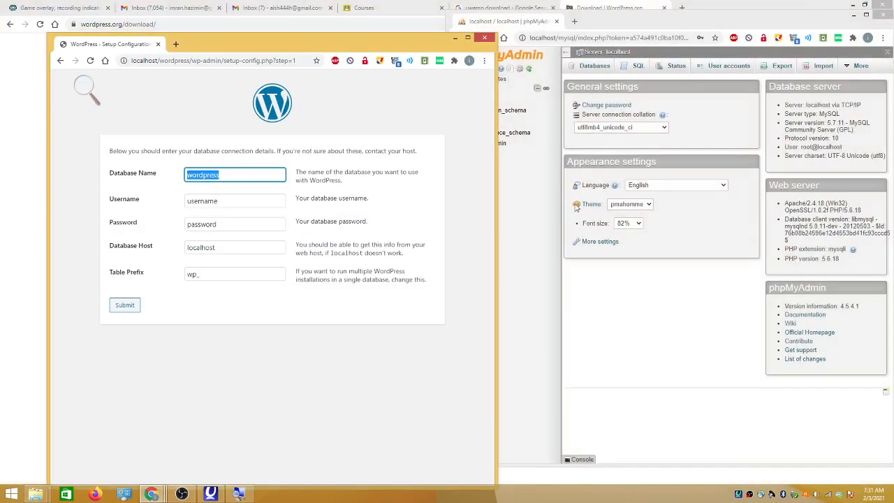
left_click(610, 21)
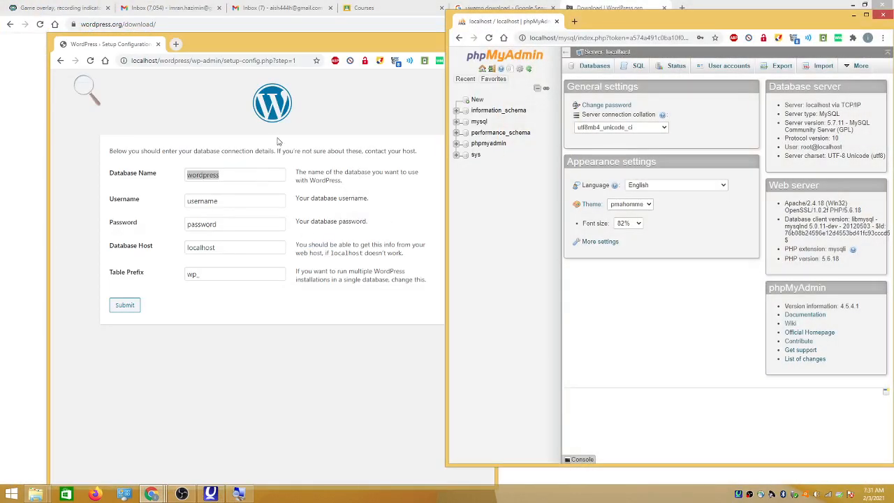
Open phpMyAdmin's Databases tab to list the server's existing databases
left_click(245, 174)
left_click_drag(246, 174, 183, 175)
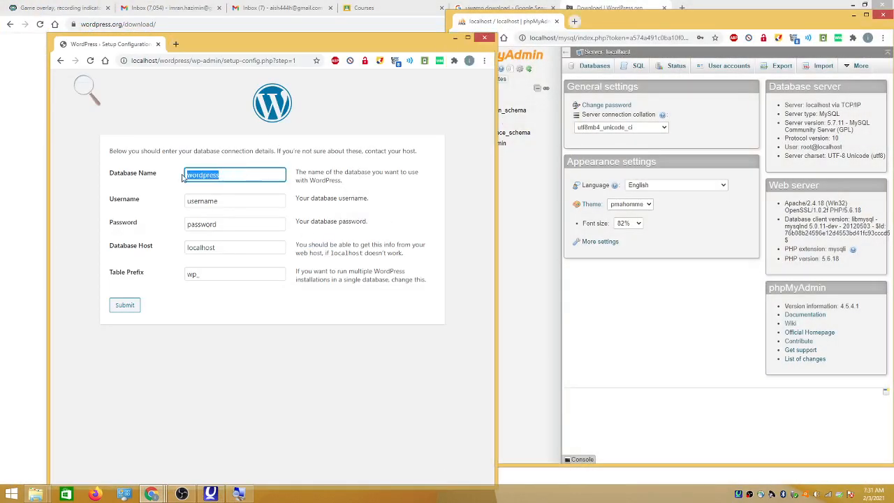
left_click(517, 158)
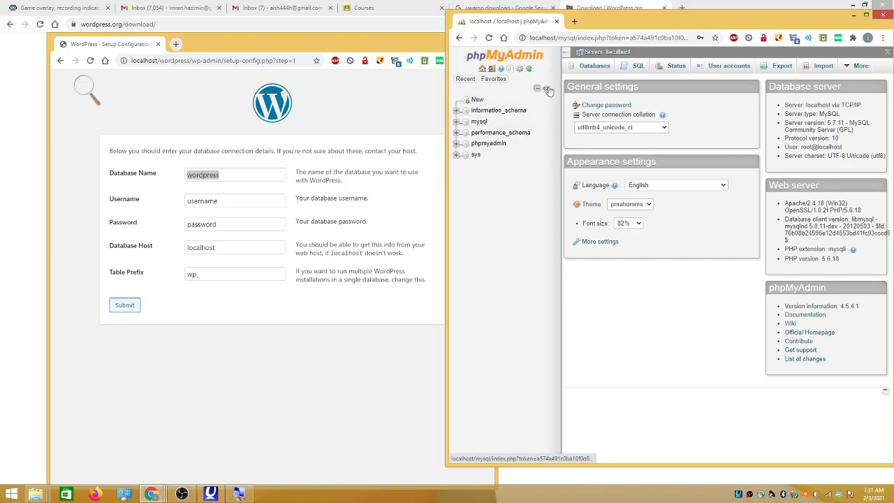
left_click(595, 67)
Type a new database name in phpMyAdmin's Create database field and create it
left_click(620, 134)
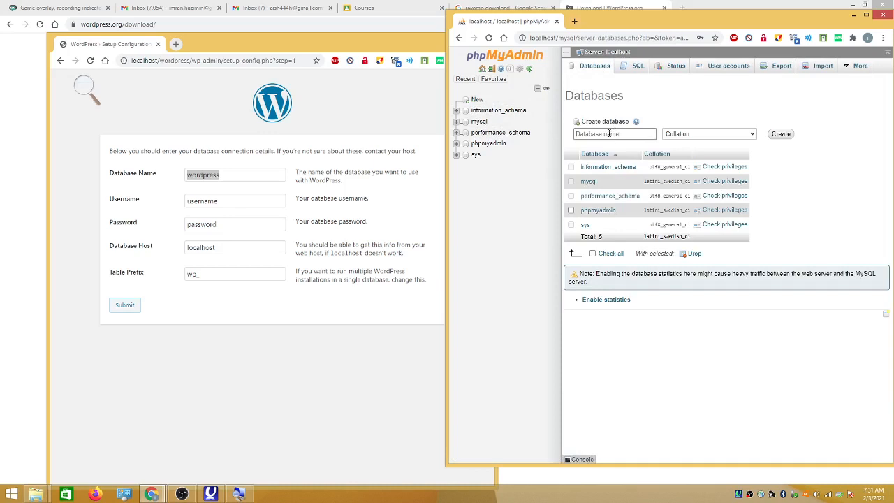
left_click(231, 175)
left_click_drag(231, 175, 186, 176)
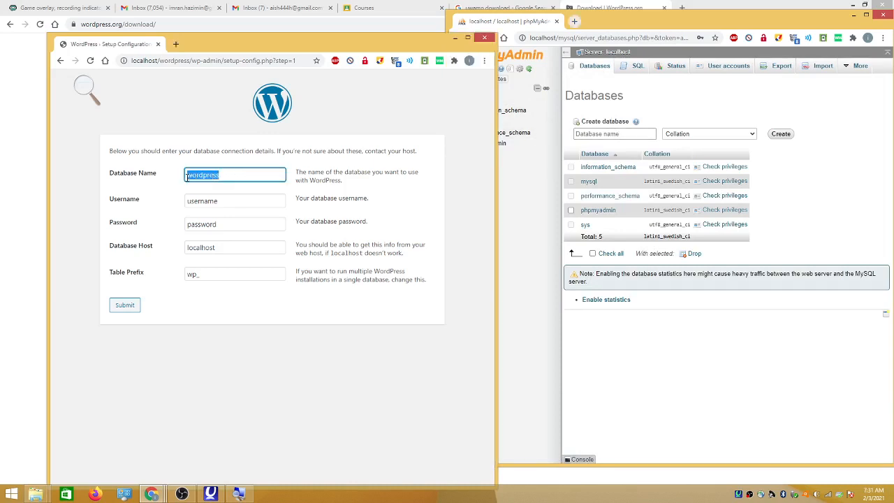
left_click(631, 134)
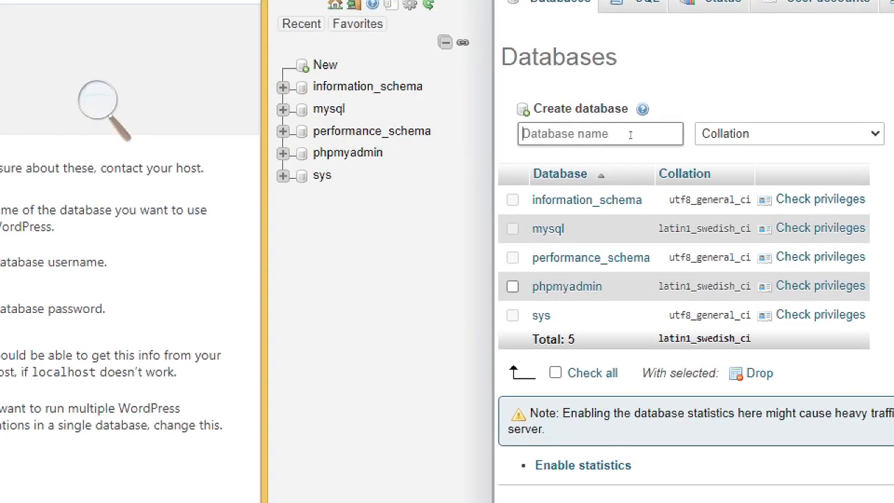
type("imra")
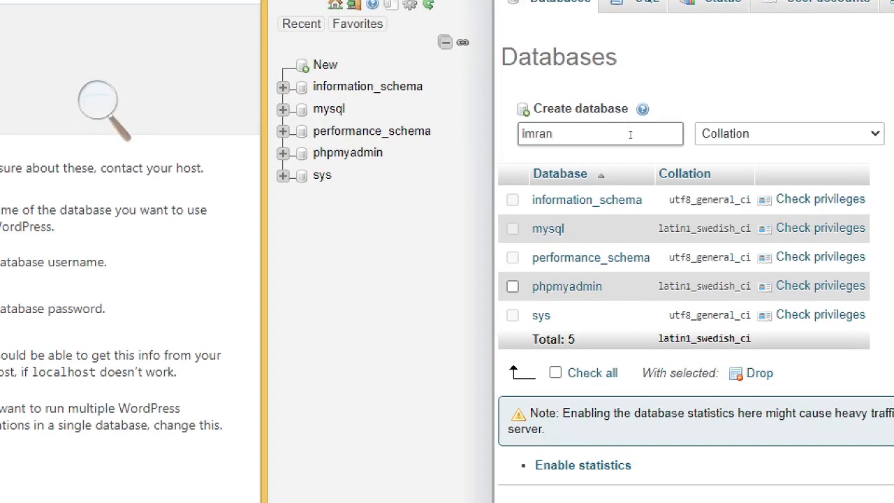
type("n")
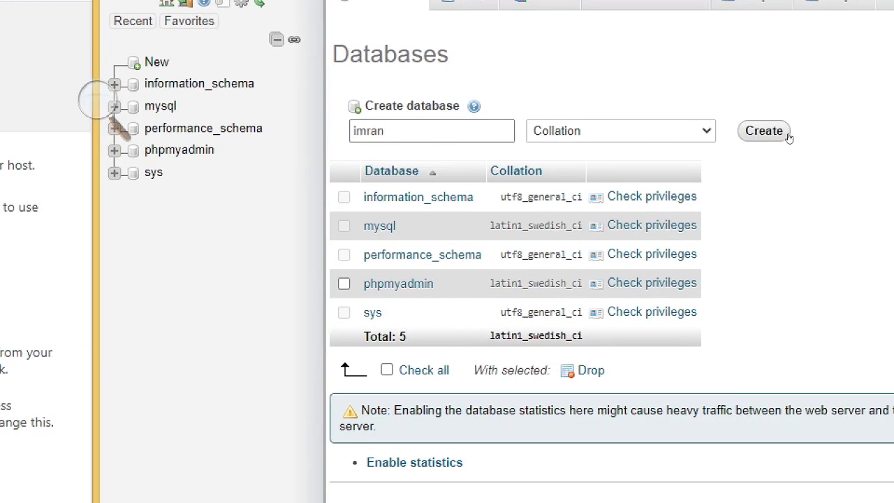
left_click(782, 138)
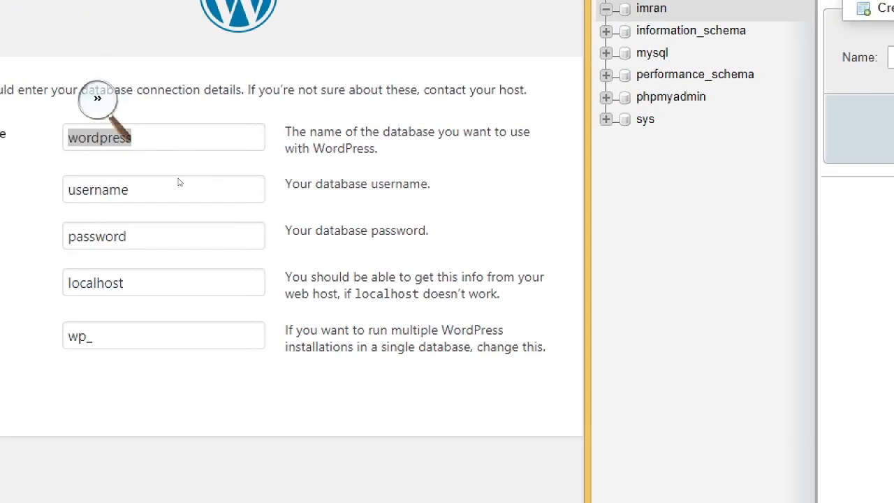
Enter the new database name, username root and the database password, then submit
key("ctrl+a")
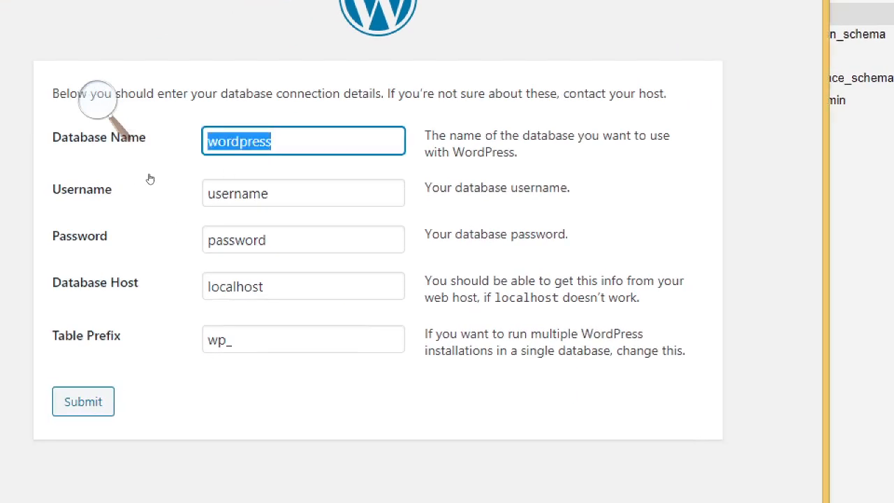
type("imran")
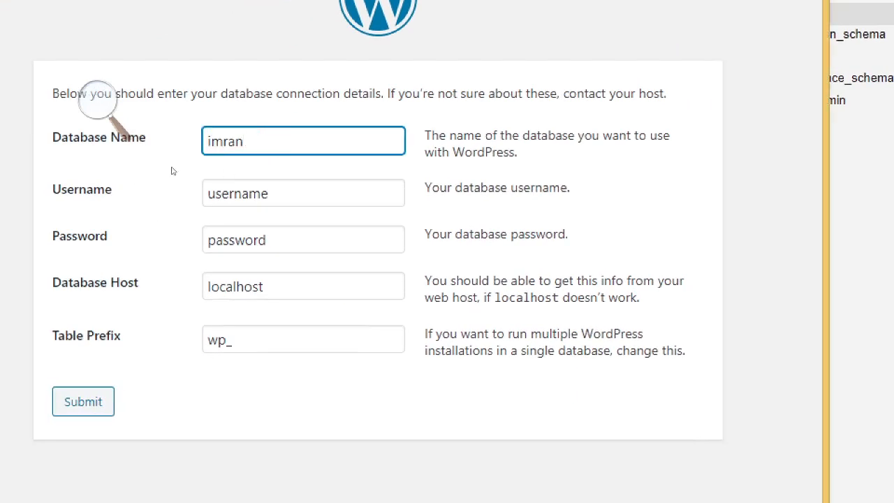
left_click(222, 195)
left_click_drag(270, 194, 153, 201)
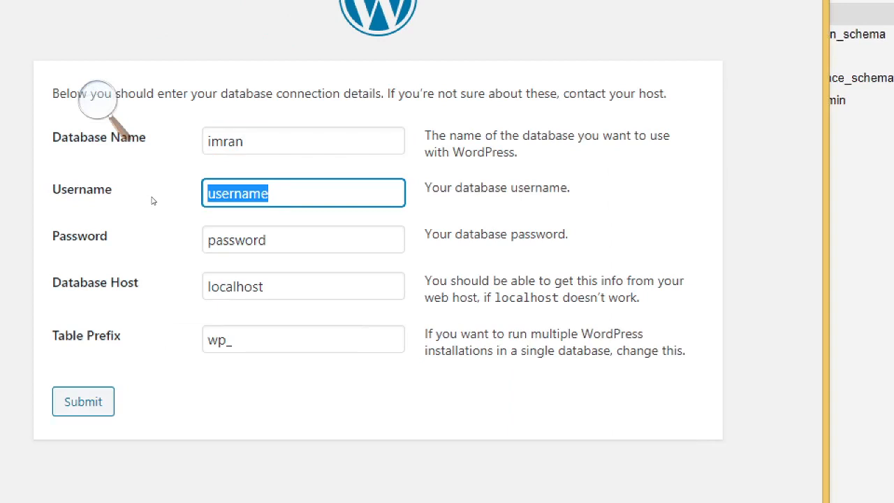
type("root")
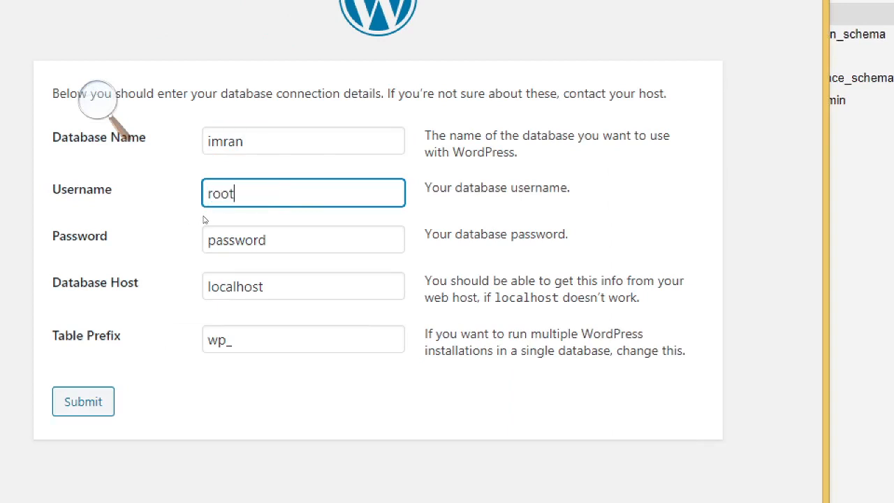
left_click(203, 225)
left_click_drag(268, 240, 170, 225)
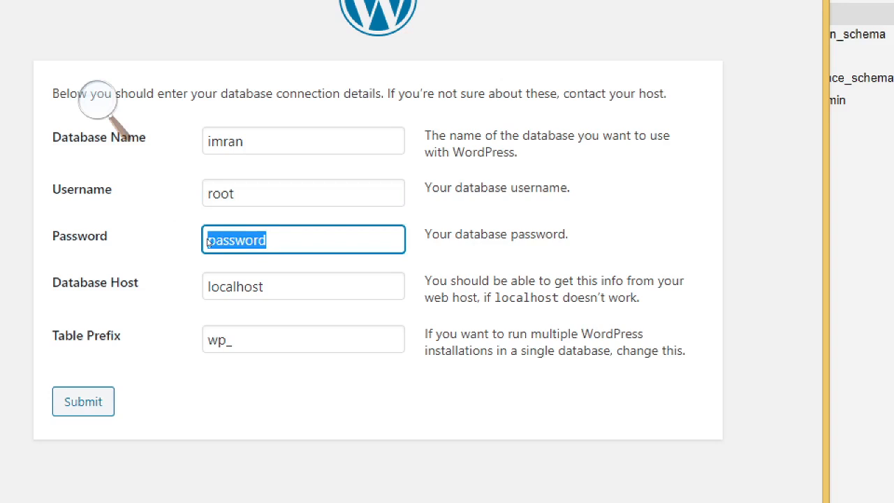
key("BackSpace")
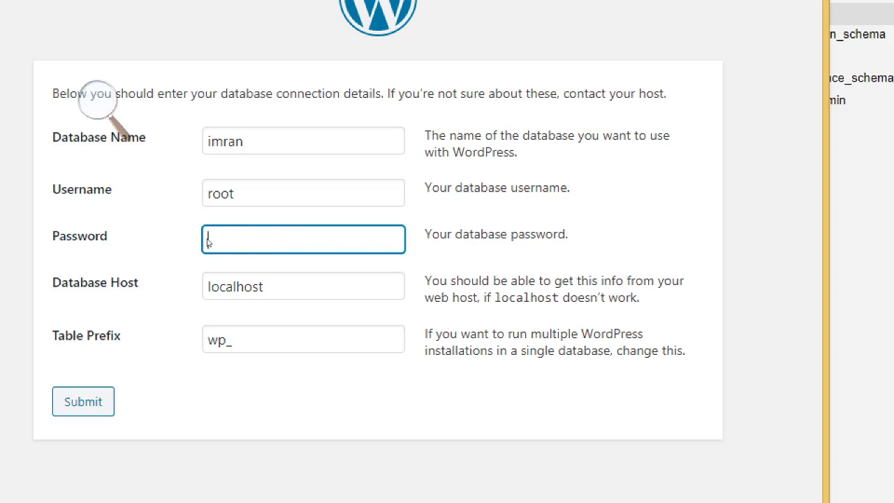
type("root")
key("Tab")
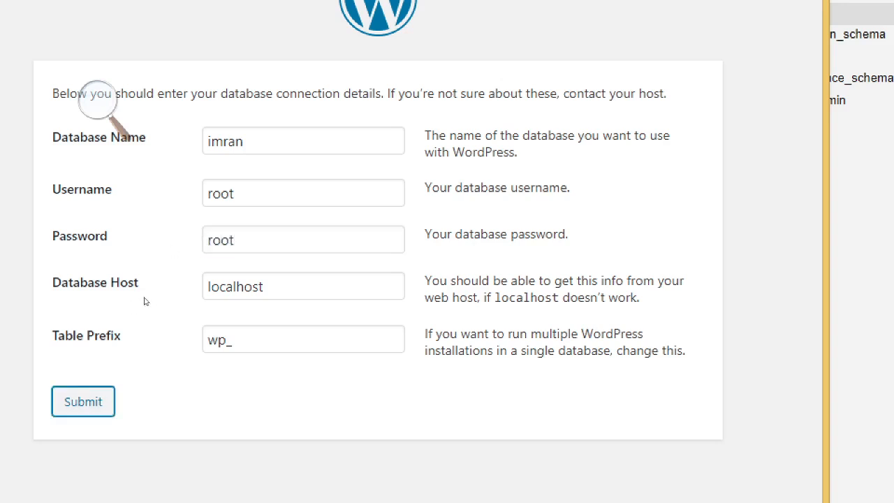
key("Return")
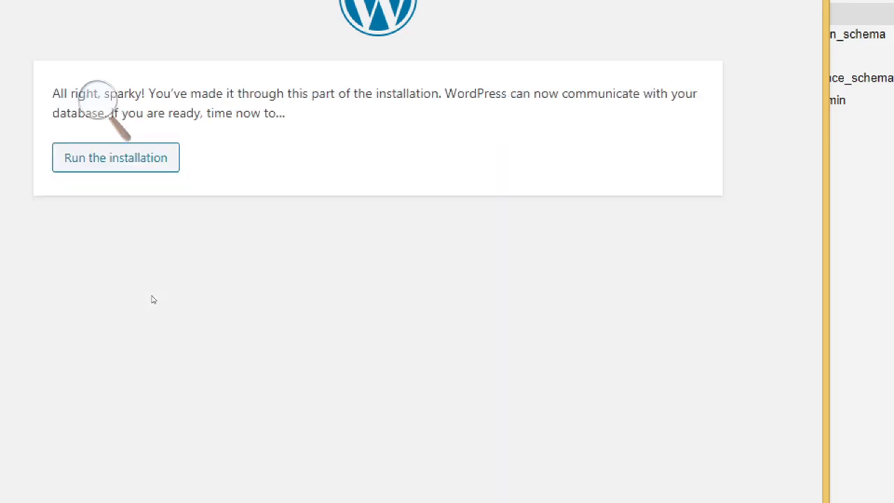
Enter 'mmu' as the site title and type an initial admin username
left_click(154, 166)
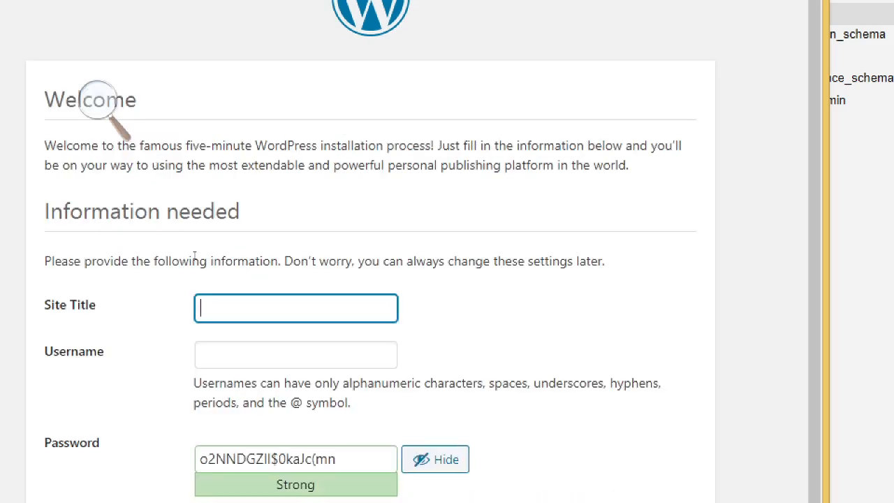
type("mmu")
key("Tab")
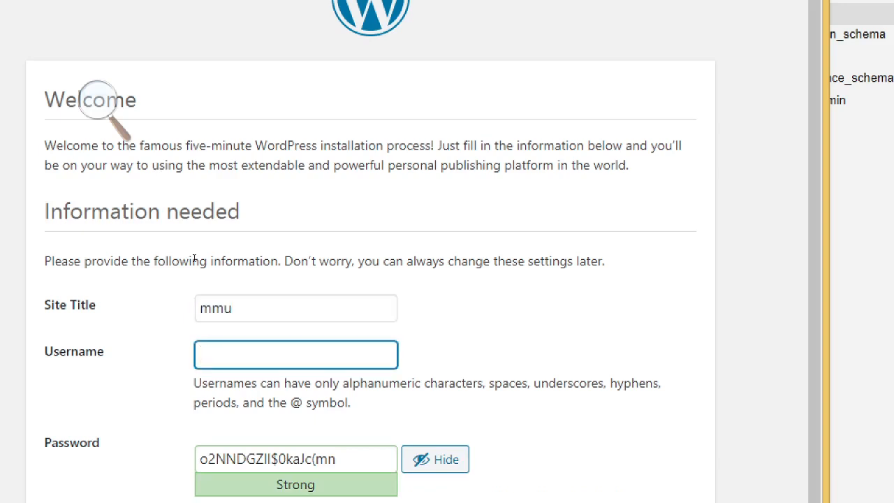
type("admin")
Replace the generated admin password with a password of your own
left_click(362, 435)
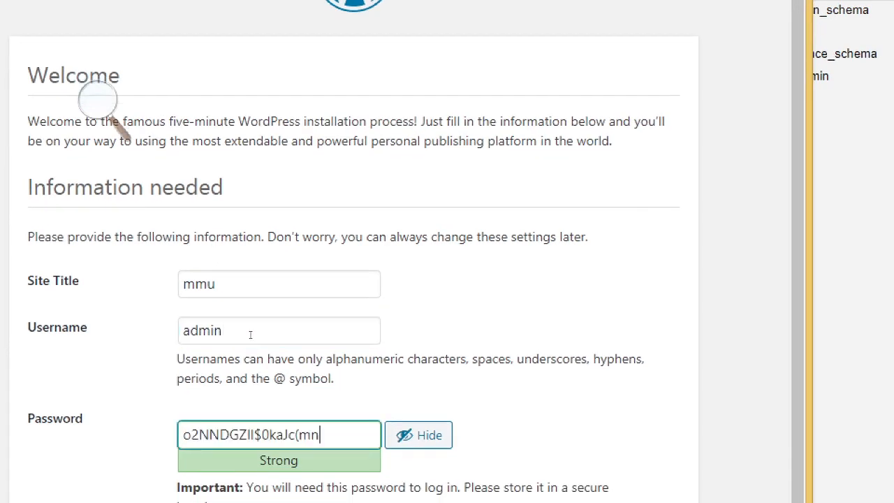
left_click_drag(312, 435, 179, 435)
key("Delete")
key("Delete")
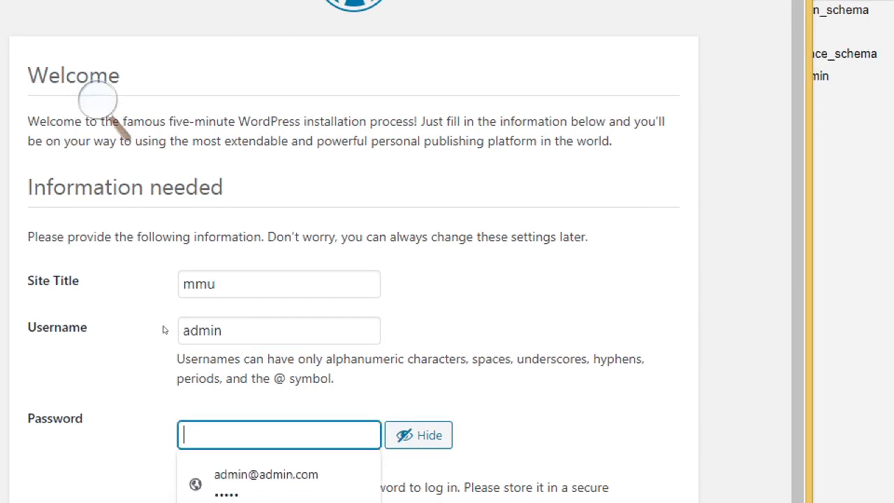
type("admin")
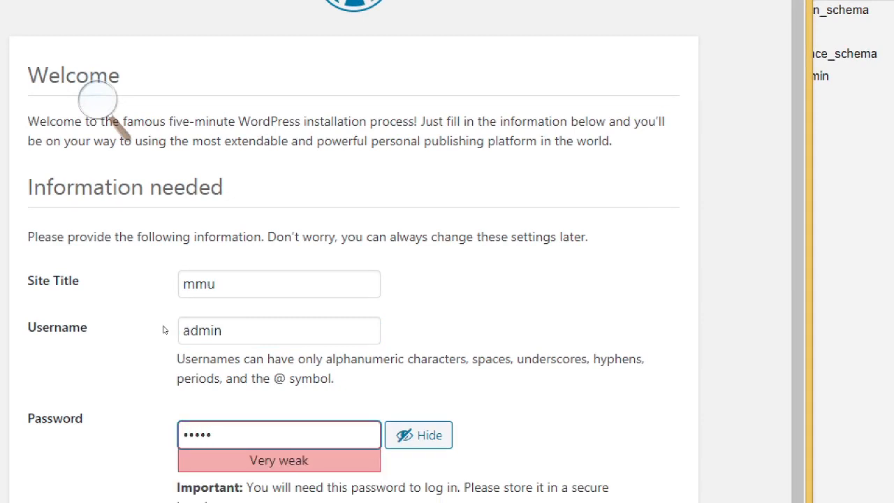
key("Tab")
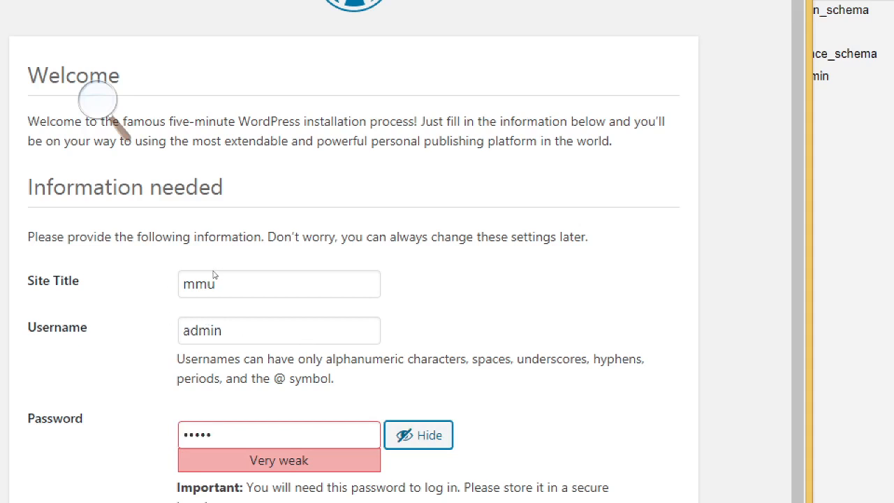
Change the admin username to the final account name and retype a new admin password
left_click_drag(223, 329, 172, 286)
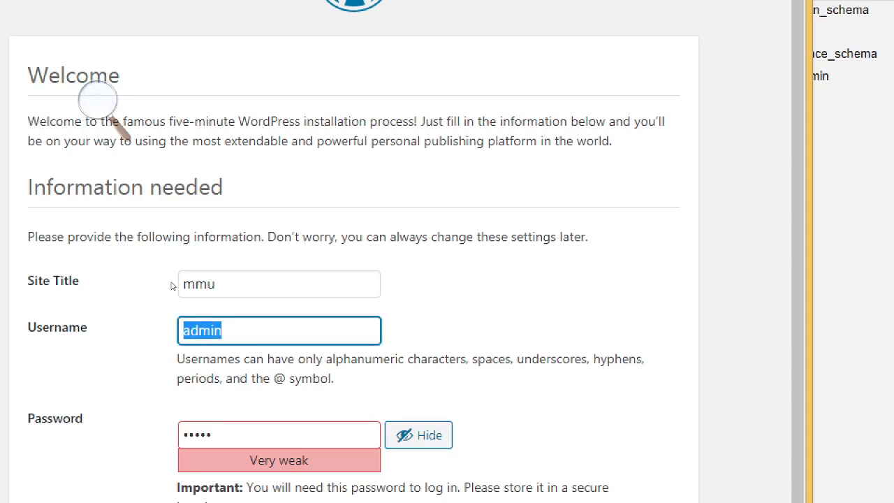
type("imran_")
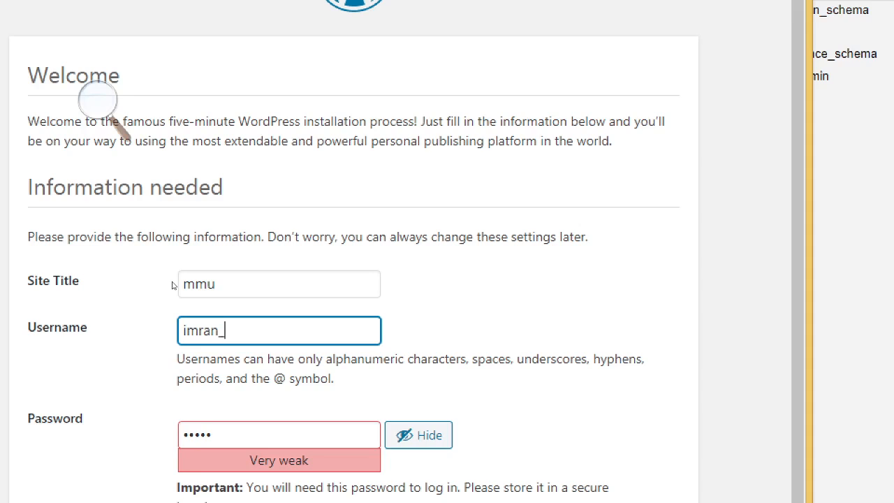
type("mmu")
key("Tab")
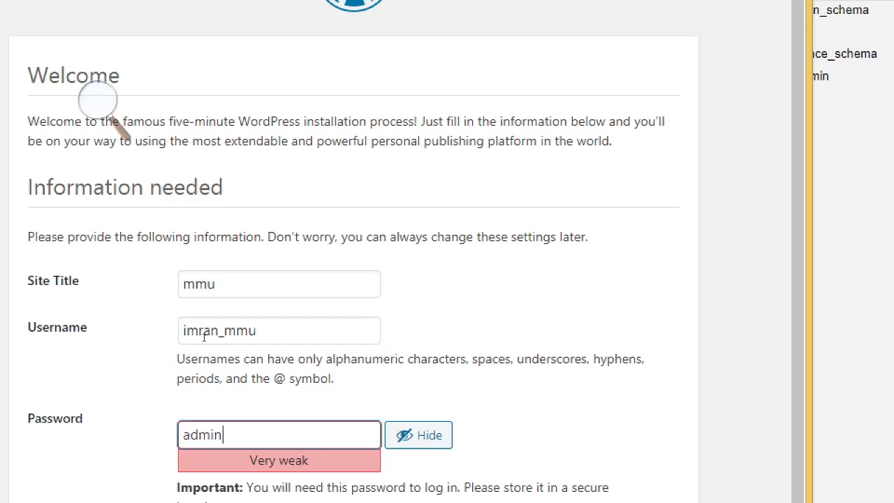
type("12345678")
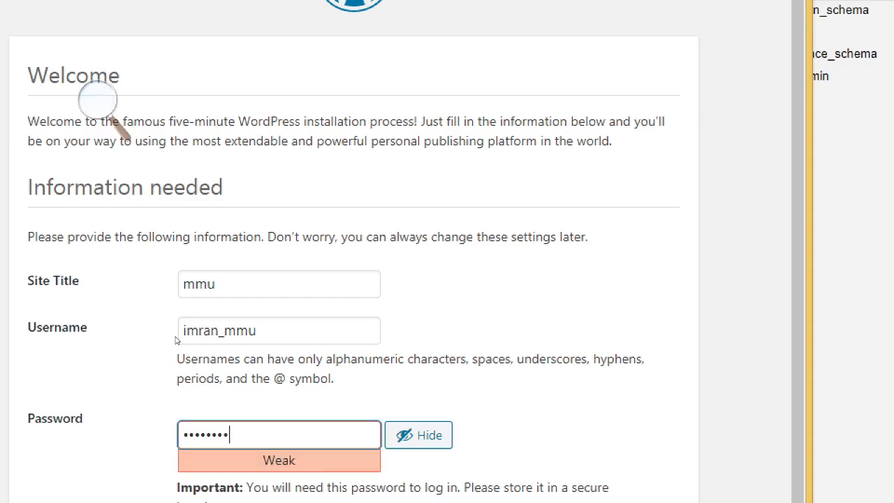
type("9")
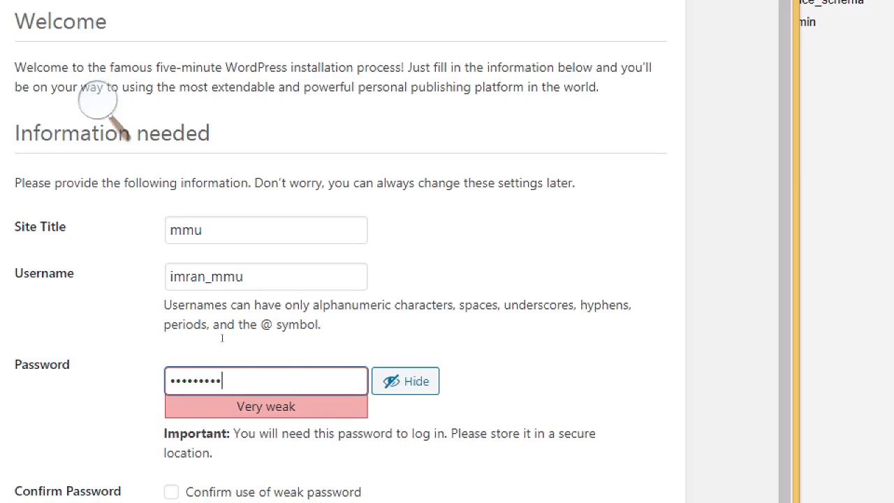
key("ctrl+a")
type("•••••••••")
Confirm use of the weak password, enter the admin e-mail address, and install WordPress
scroll(172, 353, "down", 1)
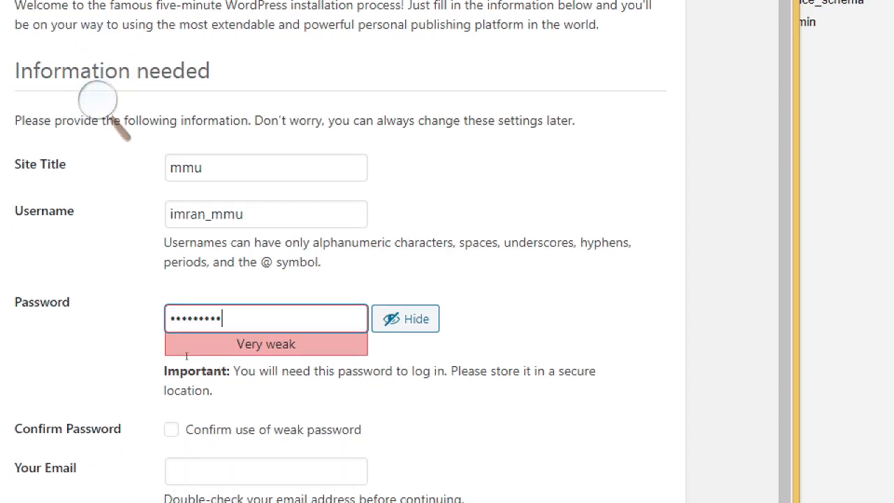
left_click(171, 430)
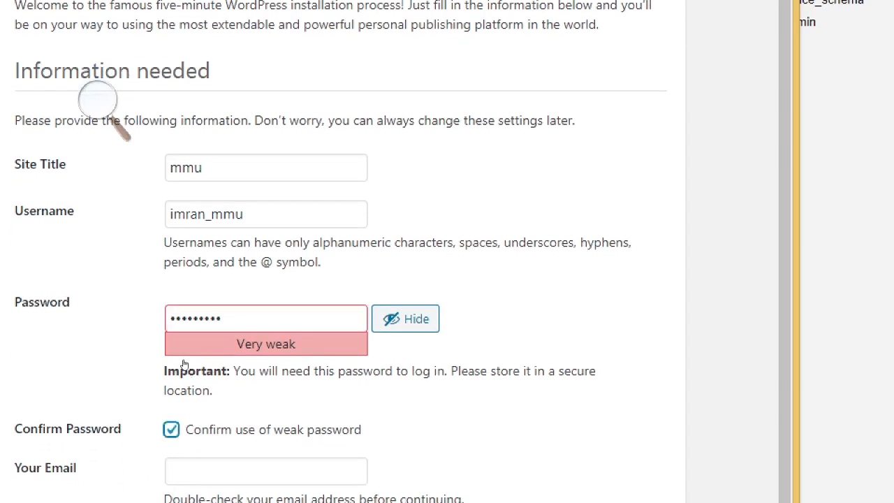
left_click(265, 471)
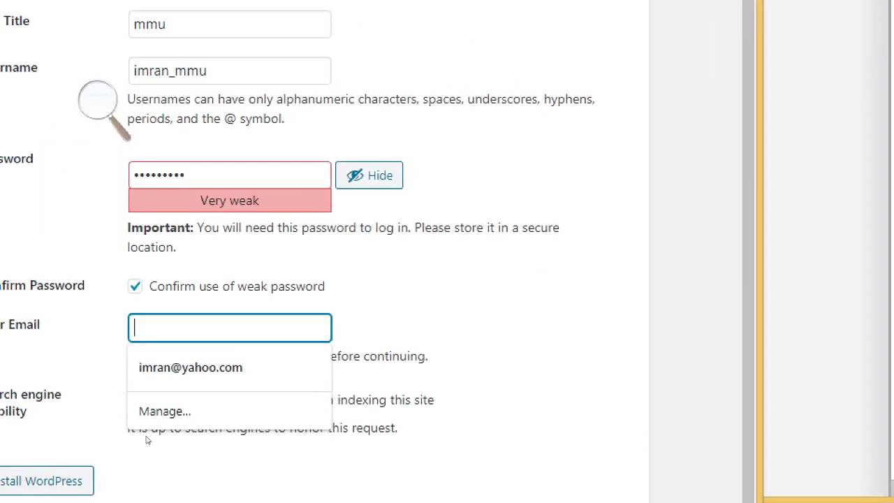
left_click(147, 440)
left_click(204, 331)
type("a@")
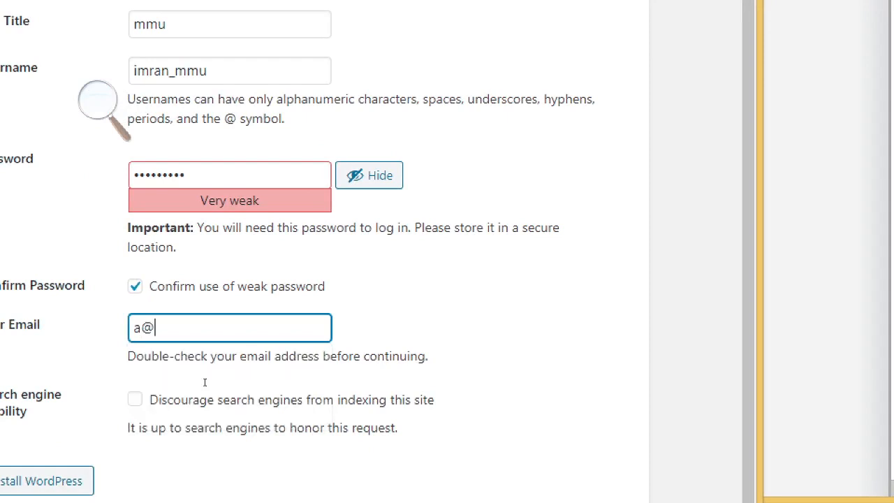
type("a.com")
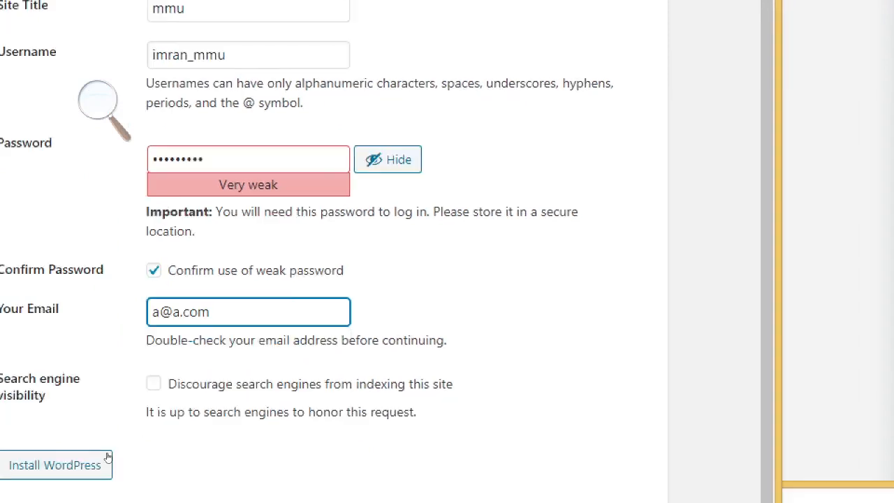
left_click(124, 455)
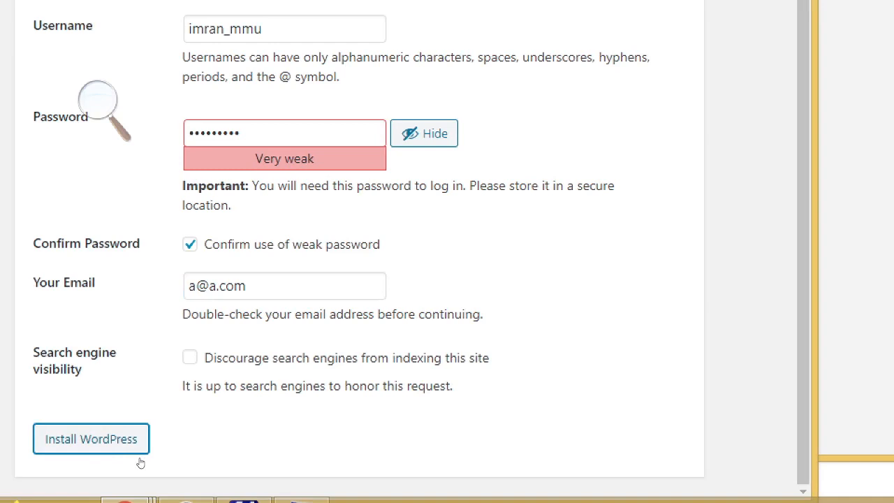
left_click(139, 458)
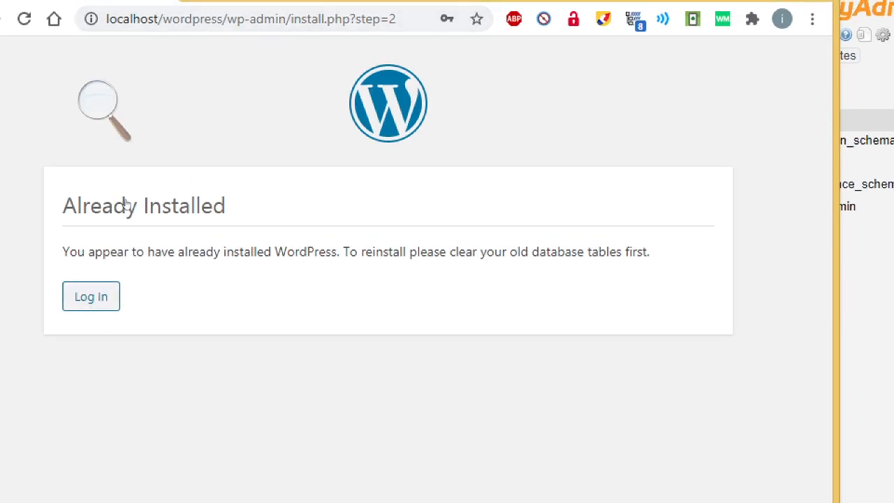
Log in with the new admin username and password, with Remember Me ticked
left_click(91, 297)
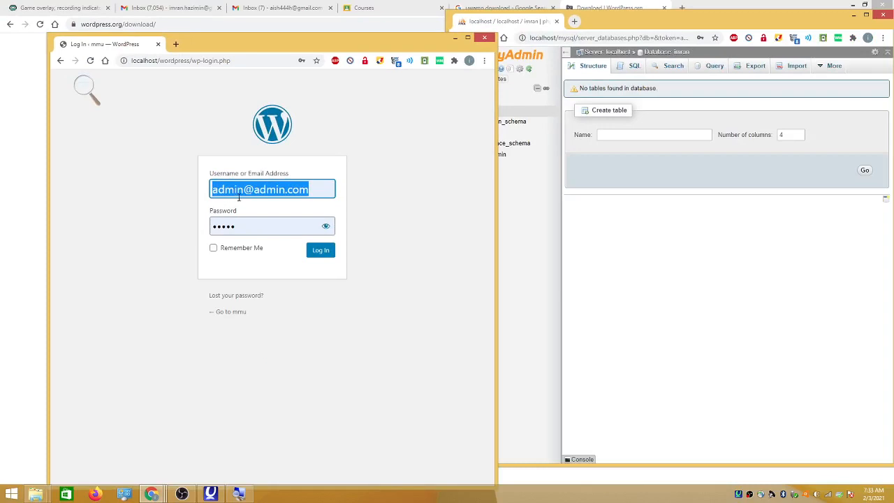
type("imran_")
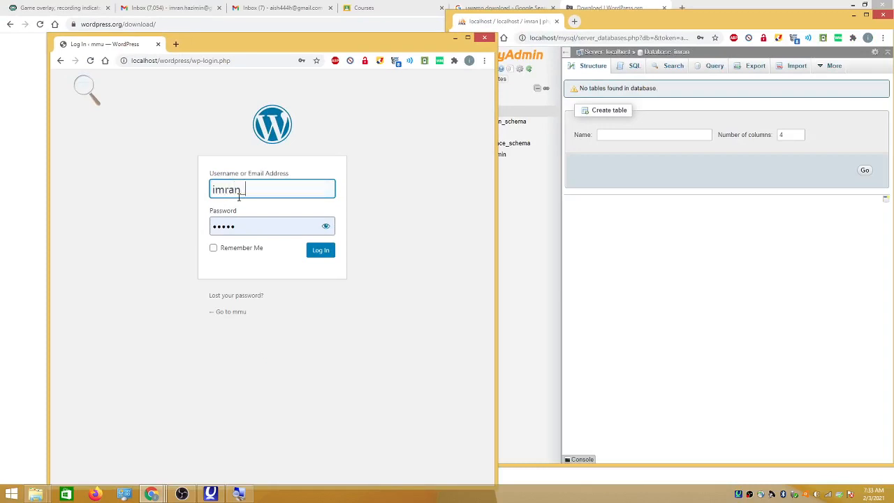
type("mmu")
key("Tab")
type("•••••")
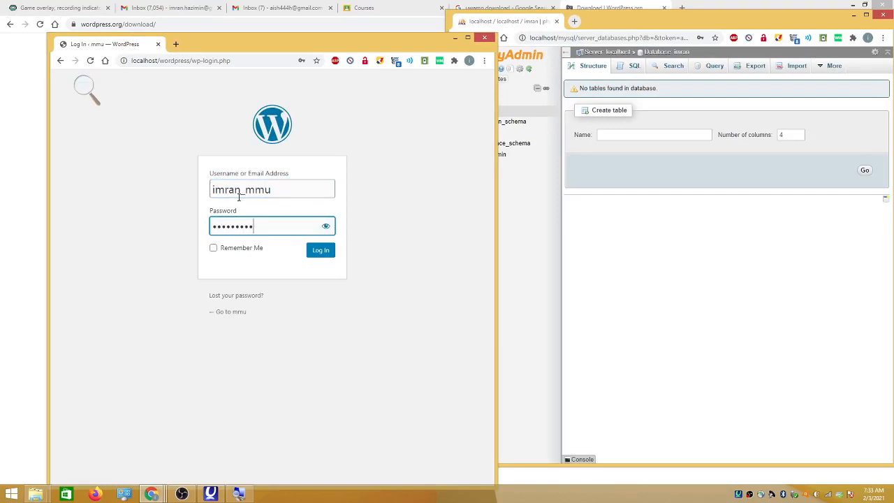
left_click(253, 248)
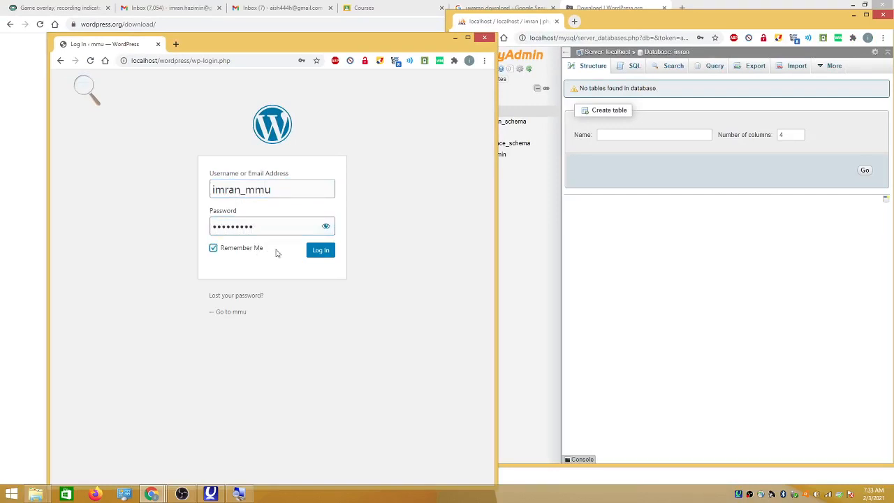
left_click(326, 256)
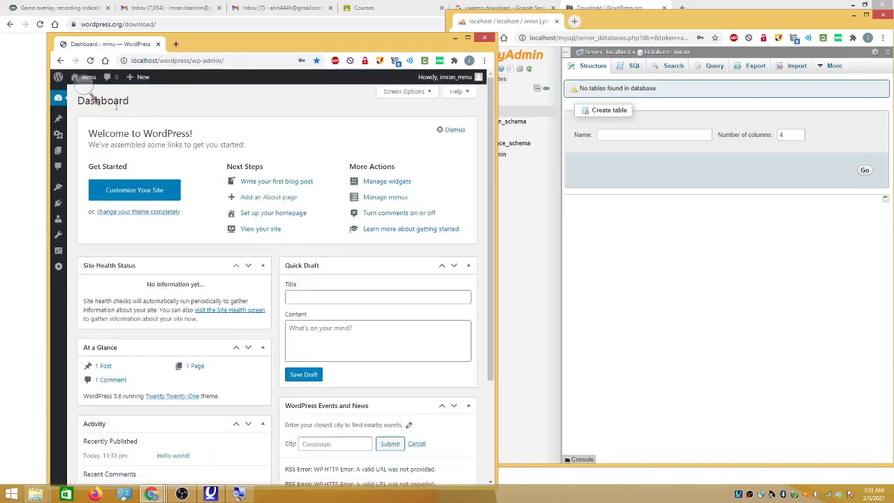
Expand the icon-only admin sidebar so section names show beside each icon
mouse_move(62, 137)
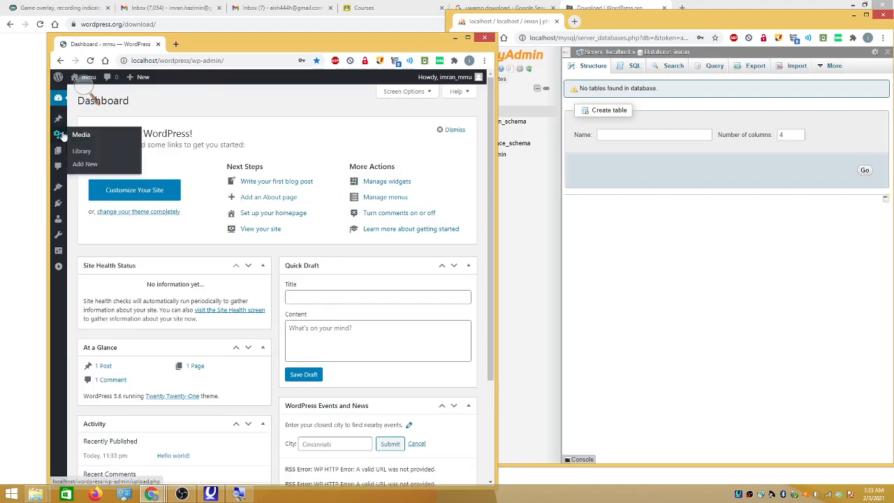
mouse_move(59, 168)
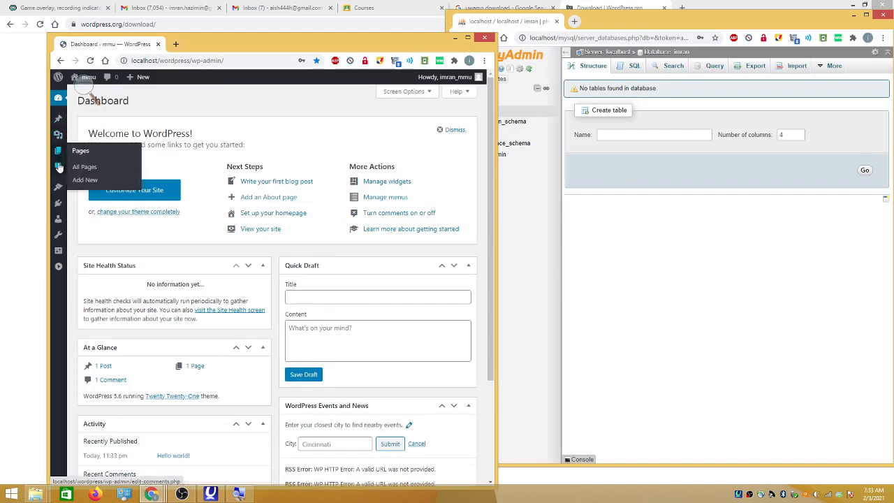
mouse_move(60, 210)
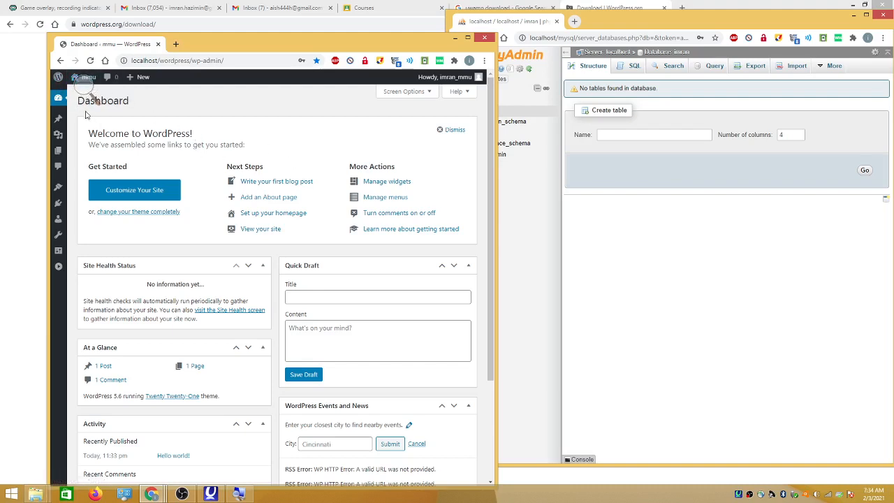
mouse_move(58, 101)
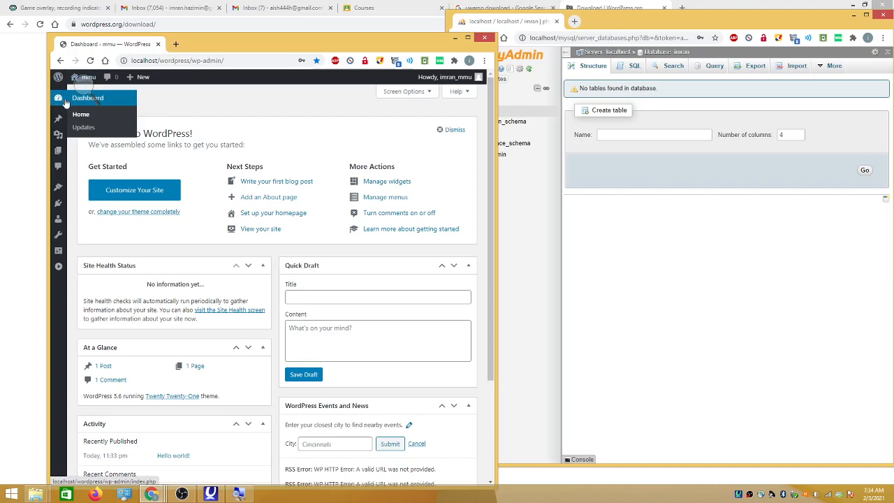
left_click(59, 268)
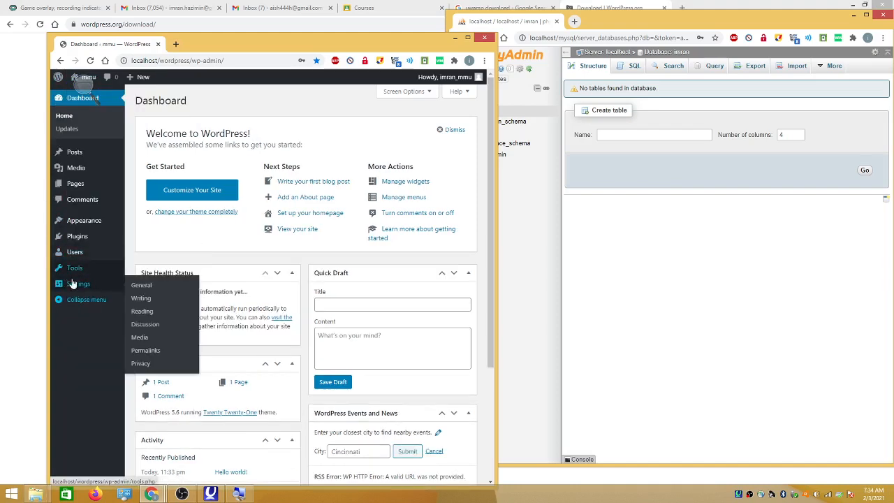
left_click(79, 299)
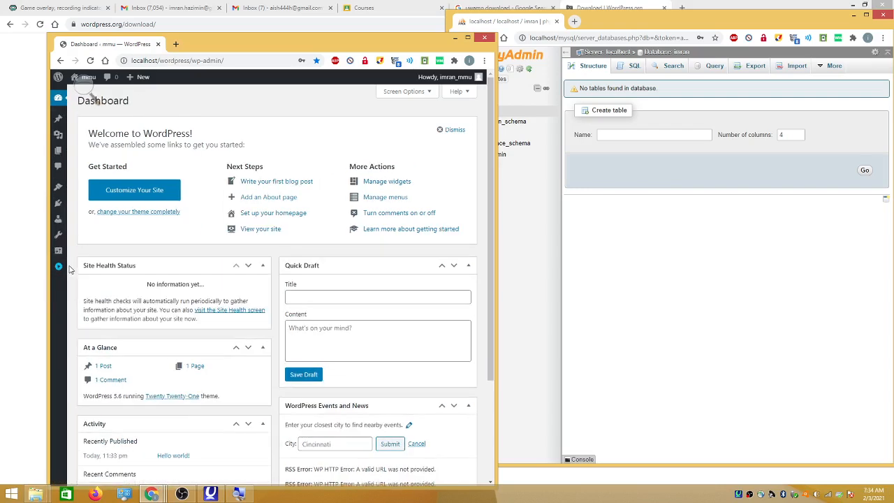
left_click(59, 269)
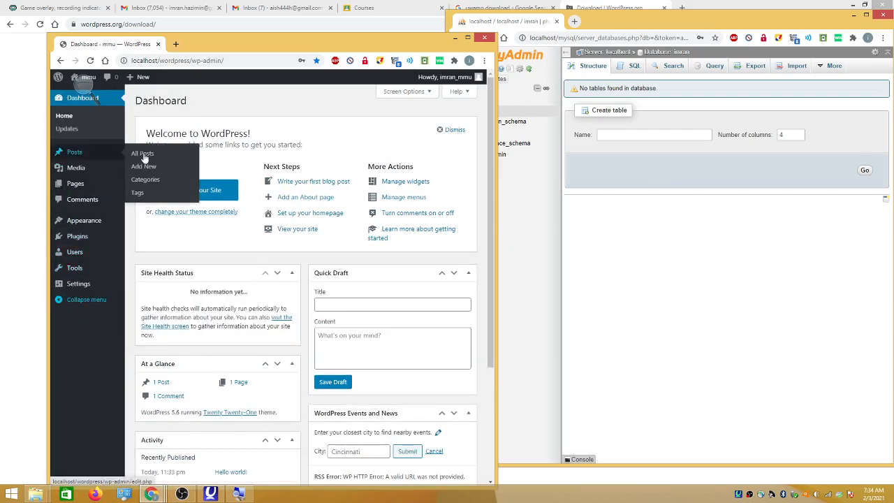
Create a new page titled 'product' in the block editor
mouse_move(85, 186)
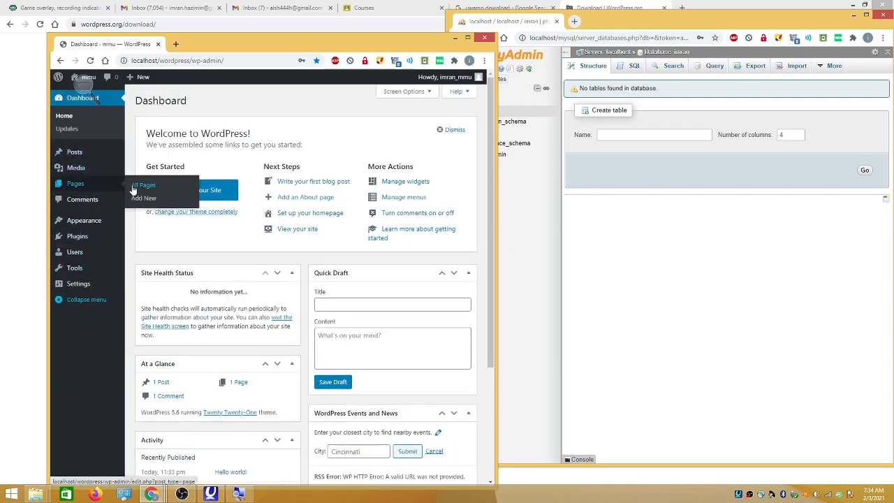
left_click(144, 199)
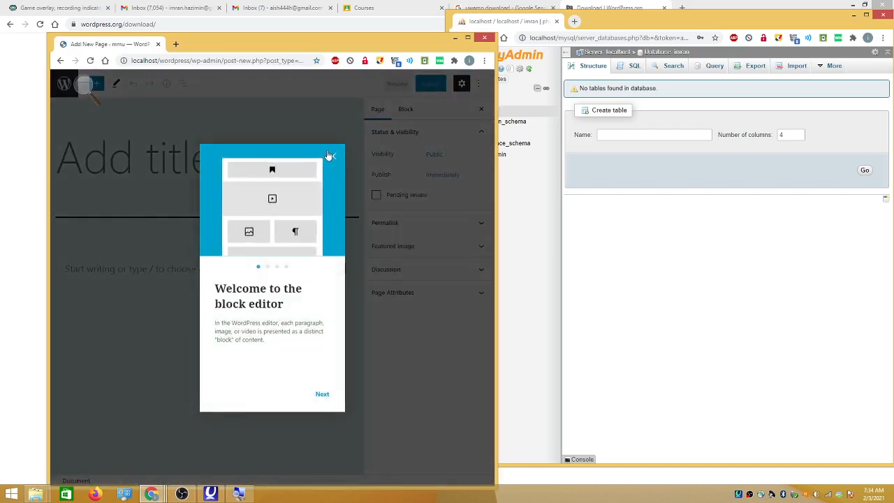
left_click(329, 155)
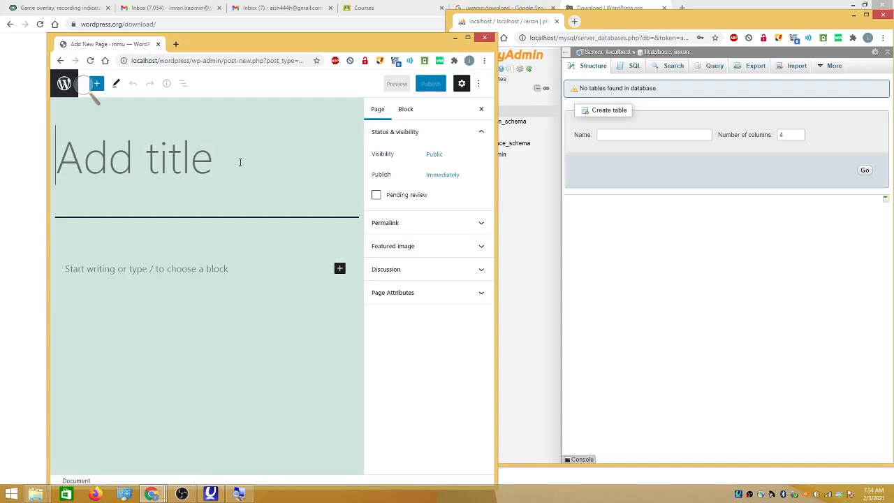
type("product")
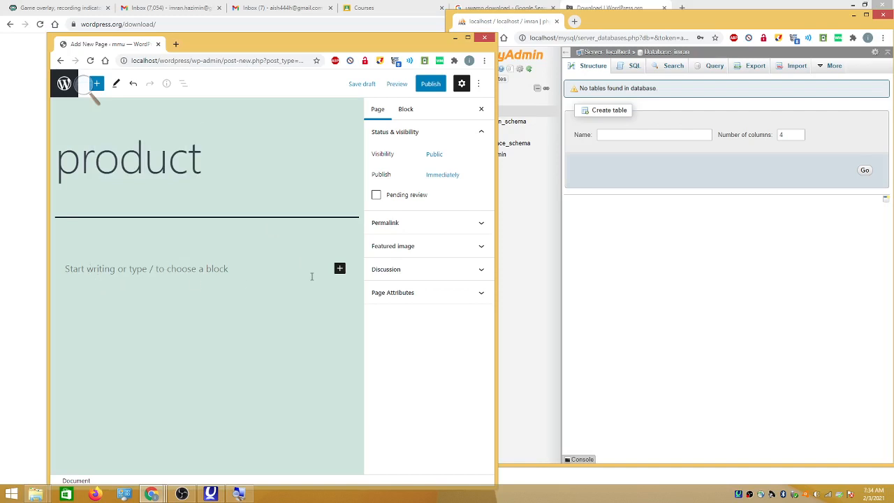
Add an Image block to the page and upload bat.png into it
left_click(340, 272)
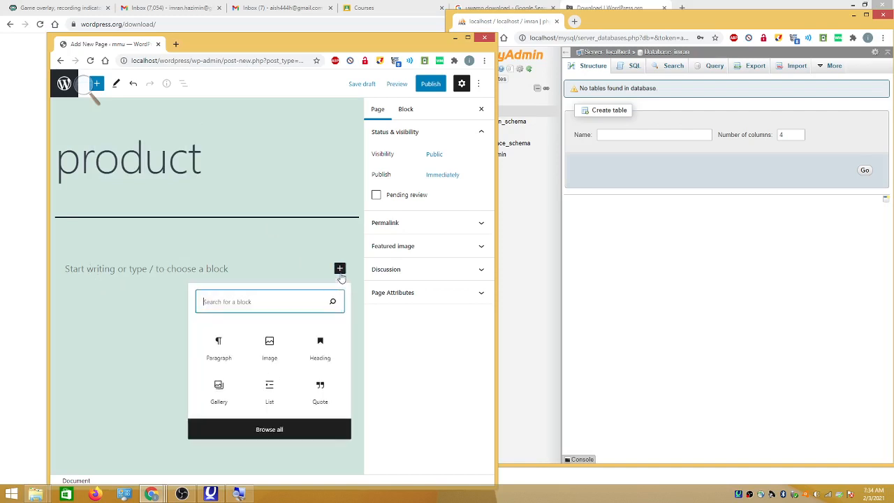
left_click(270, 356)
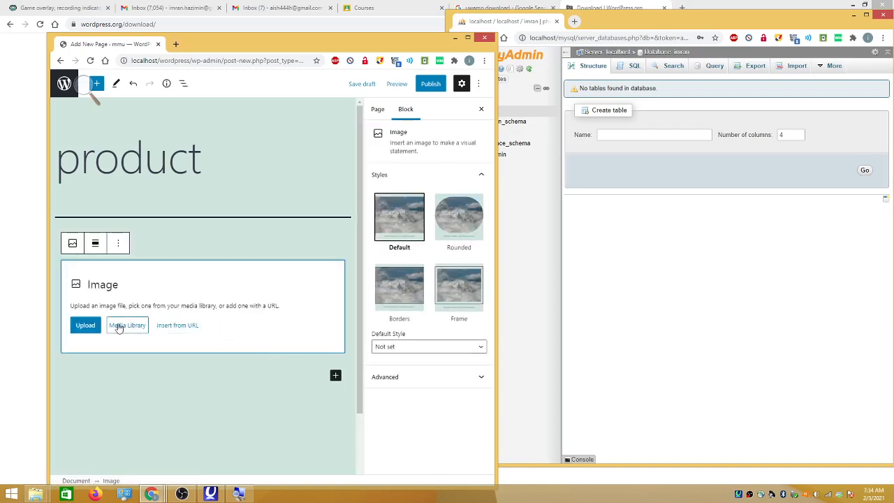
left_click(88, 328)
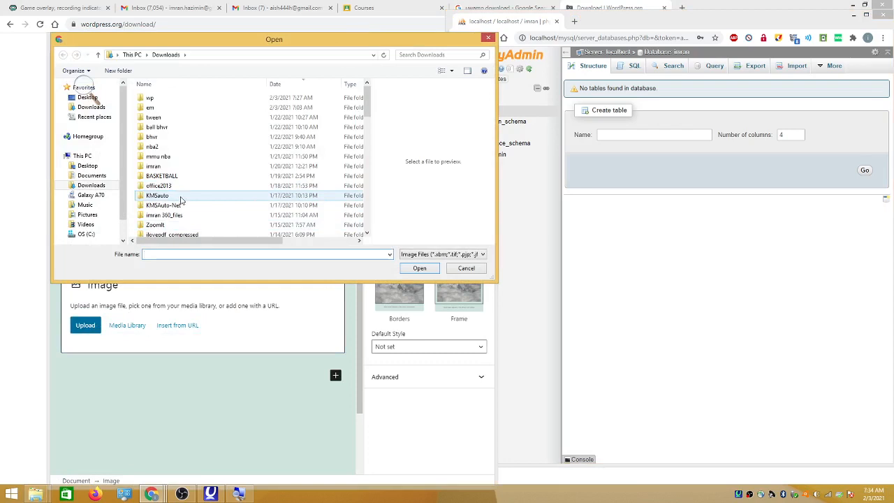
left_click_drag(366, 110, 358, 208)
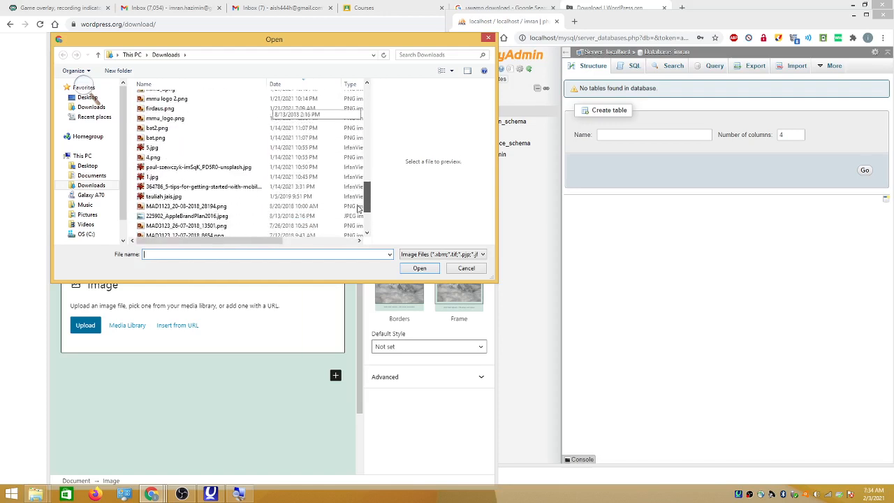
left_click(209, 158)
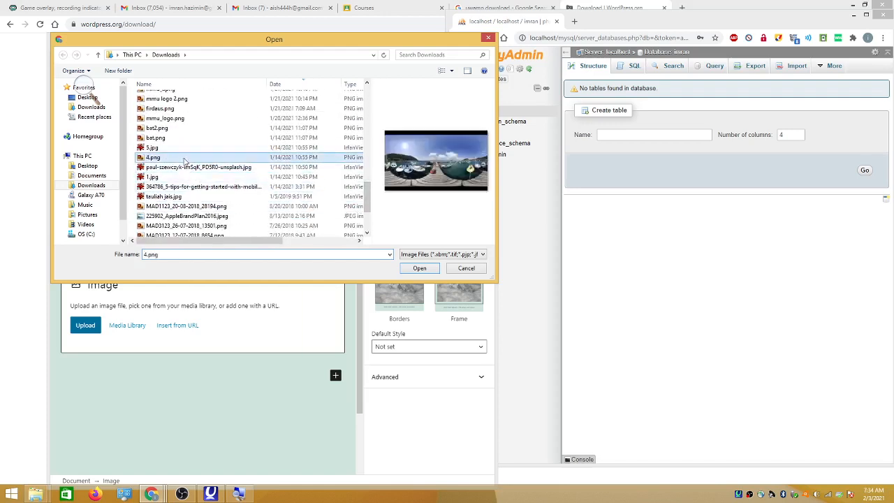
left_click(207, 138)
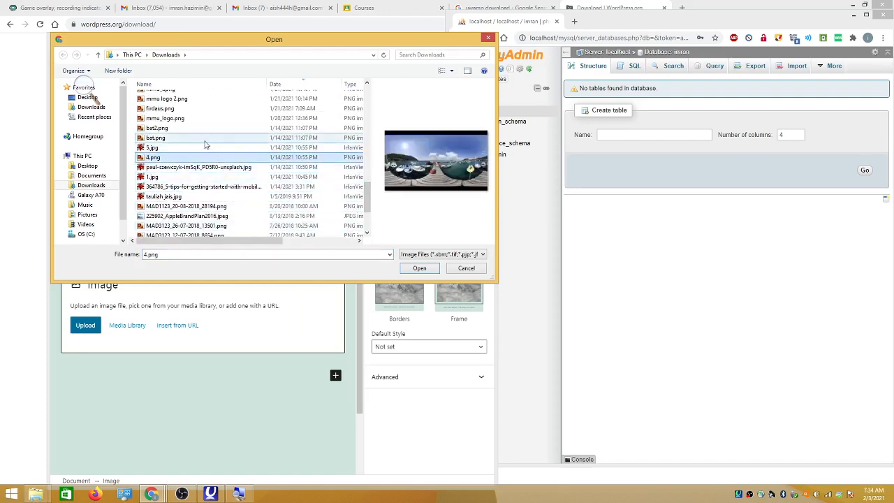
left_click(419, 268)
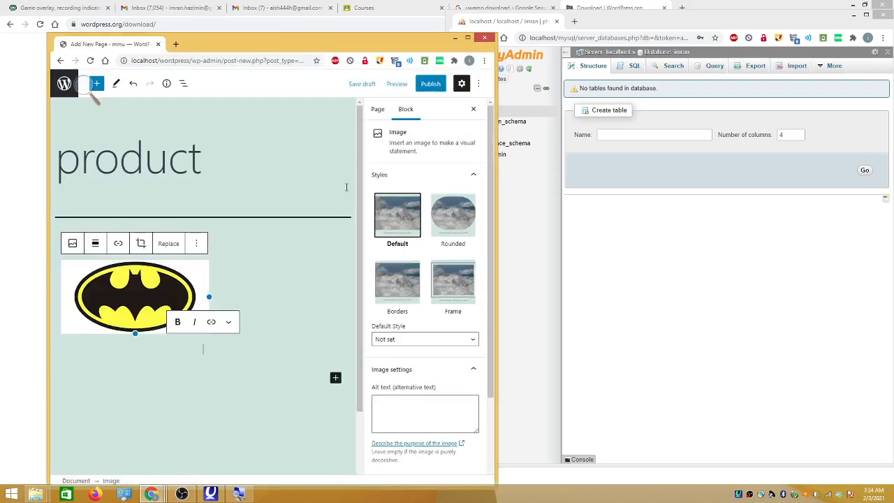
Publish the product page
left_click(428, 86)
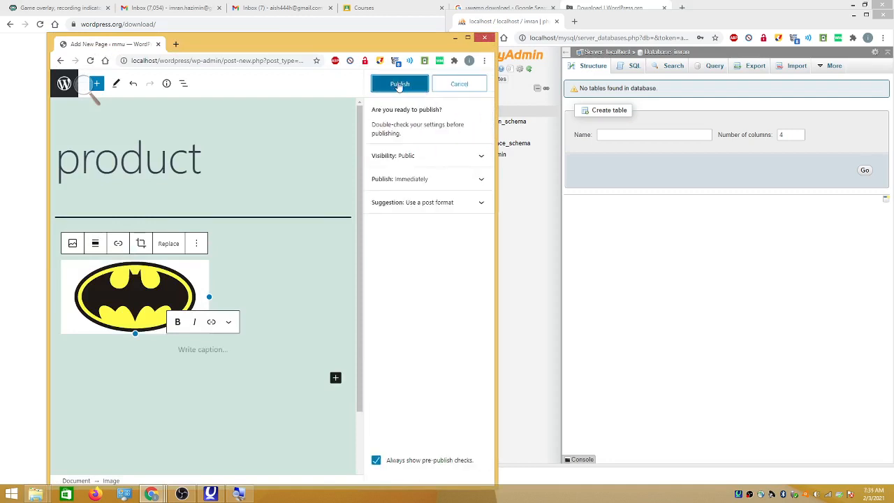
left_click(399, 85)
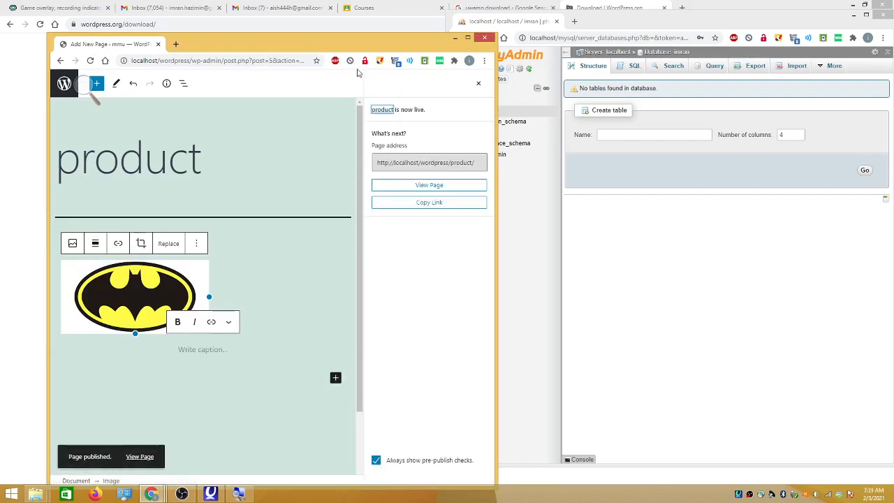
left_click_drag(614, 24, 566, 60)
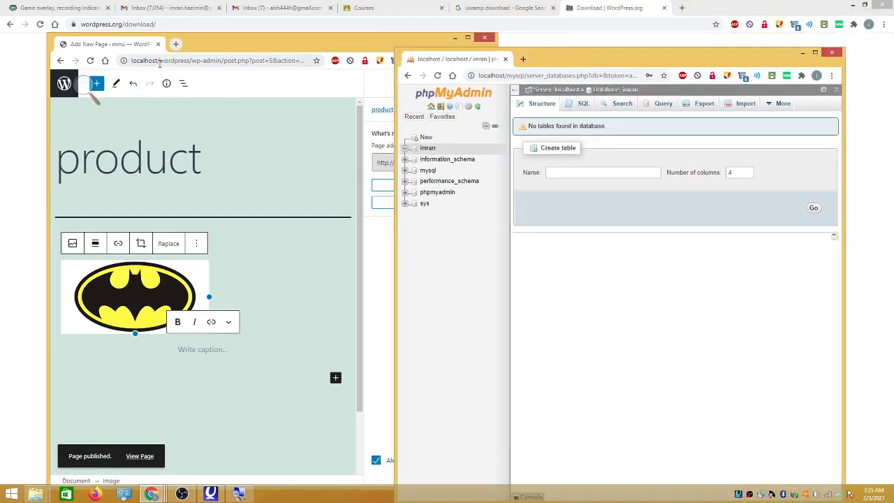
Open the local WordPress site homepage in a new tab of the other browser window
left_click(159, 62)
left_click_drag(190, 60, 109, 63)
key("ctrl+c")
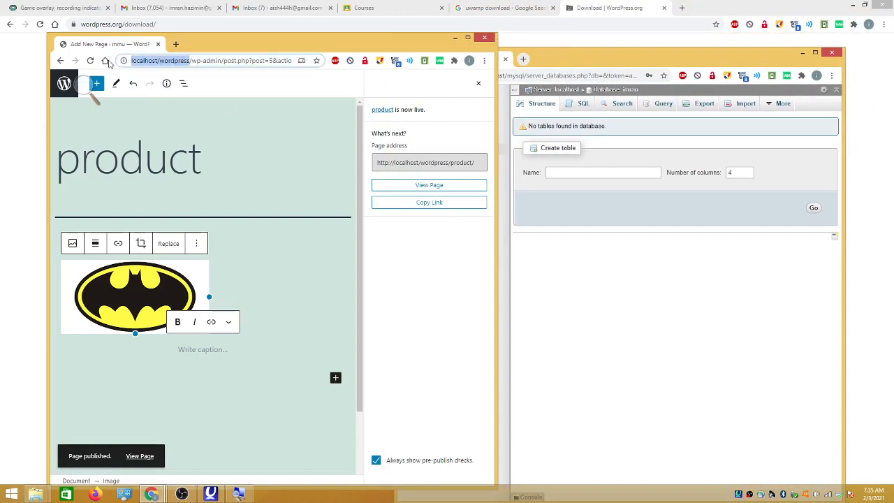
left_click(523, 59)
left_click(514, 75)
key("ctrl+v")
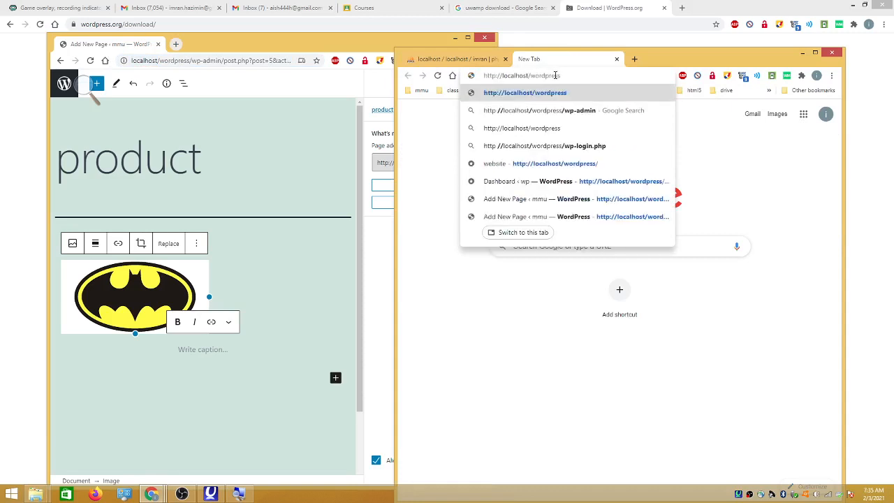
left_click_drag(562, 74, 530, 75)
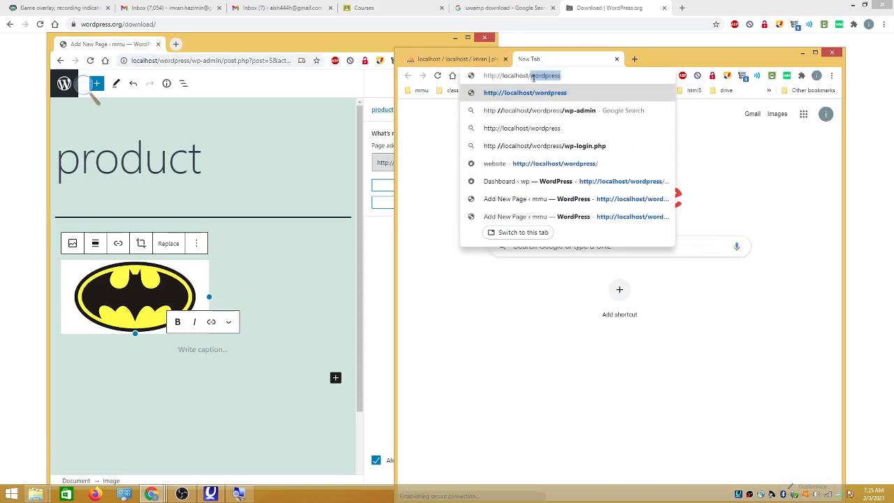
left_click(570, 76)
key("Return")
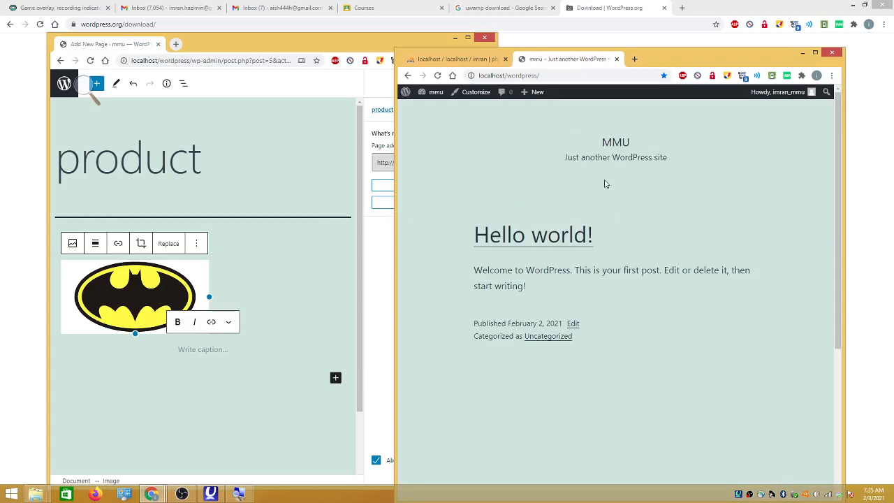
Widen the editor window and go back to the admin Pages list
left_click(359, 198)
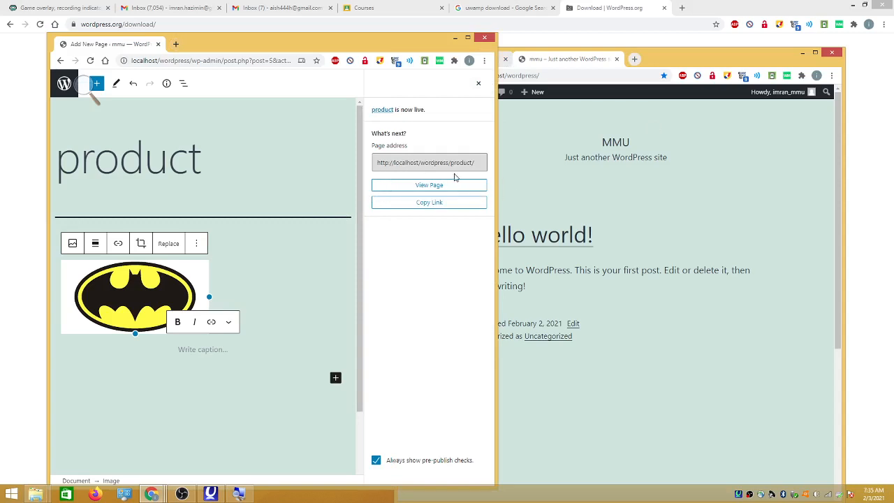
left_click_drag(498, 176, 585, 176)
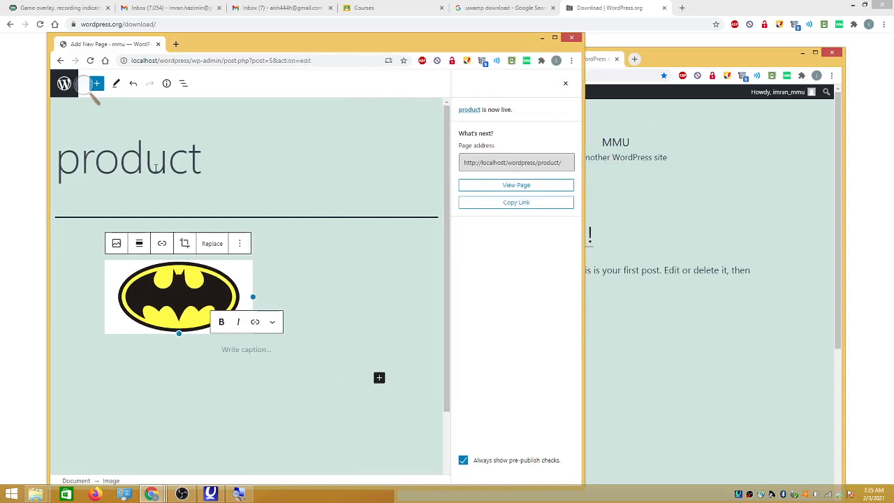
scroll(247, 171, "down", 2)
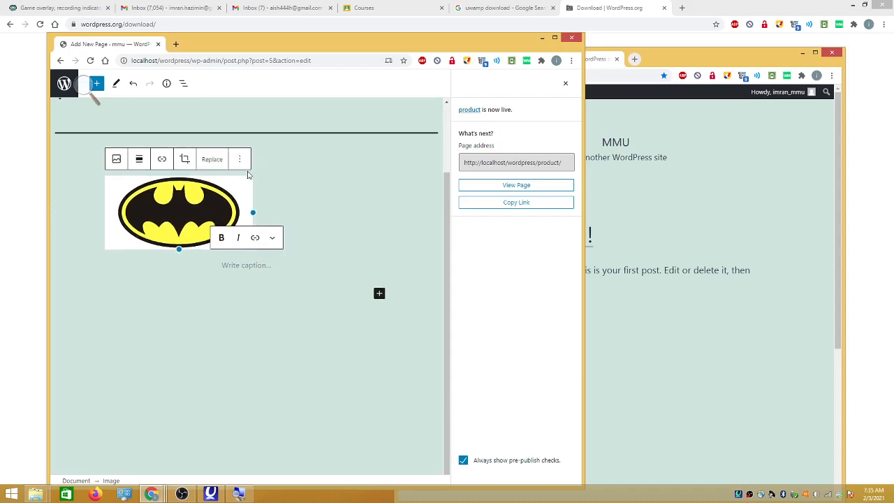
scroll(247, 172, "up", 2)
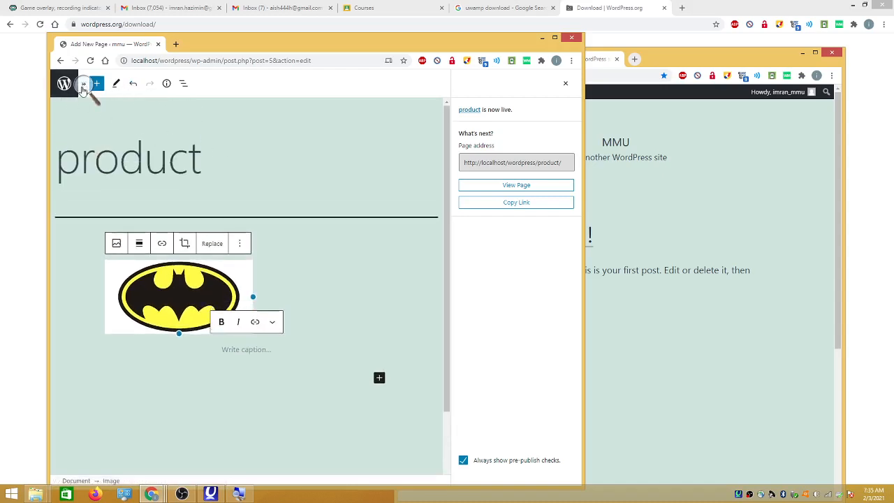
left_click(64, 85)
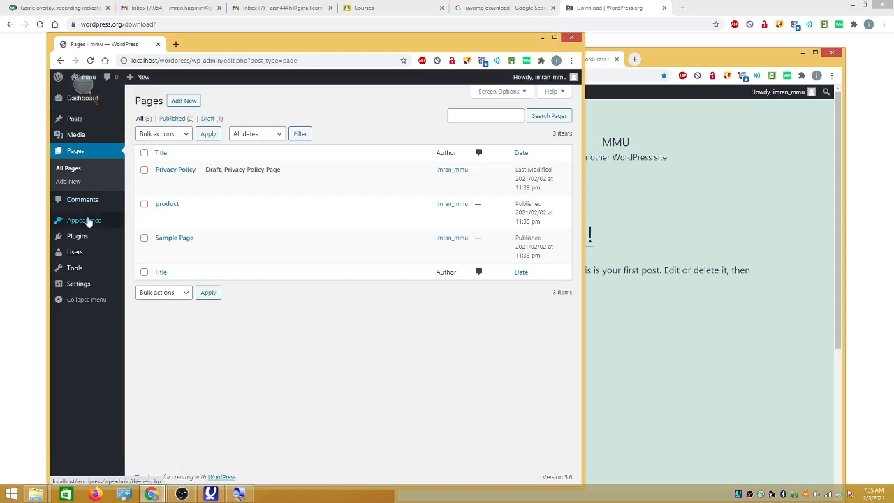
Create menu my_menu with Auto add pages, Primary and Secondary menu locations ticked
mouse_move(88, 225)
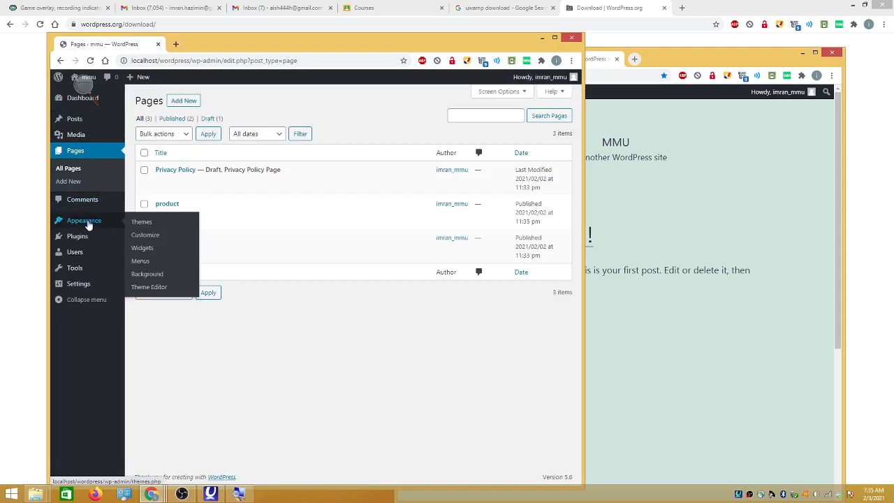
left_click(166, 266)
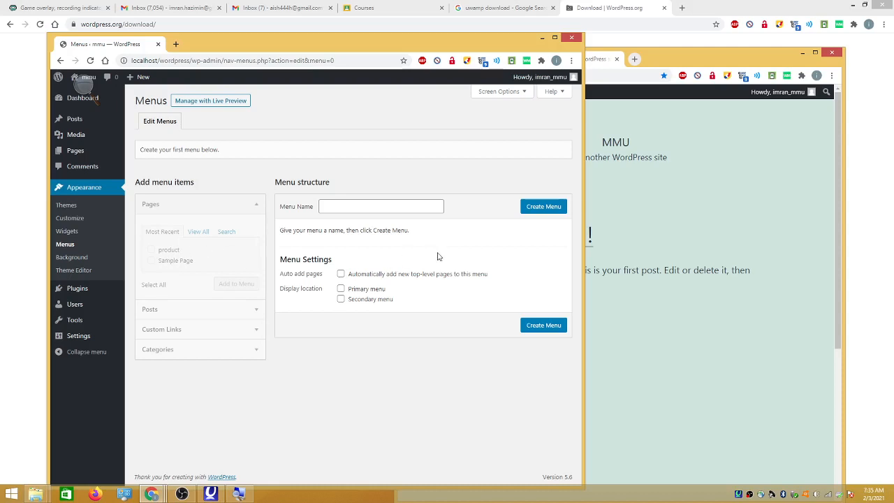
left_click(341, 274)
left_click(340, 289)
left_click(341, 300)
left_click(406, 205)
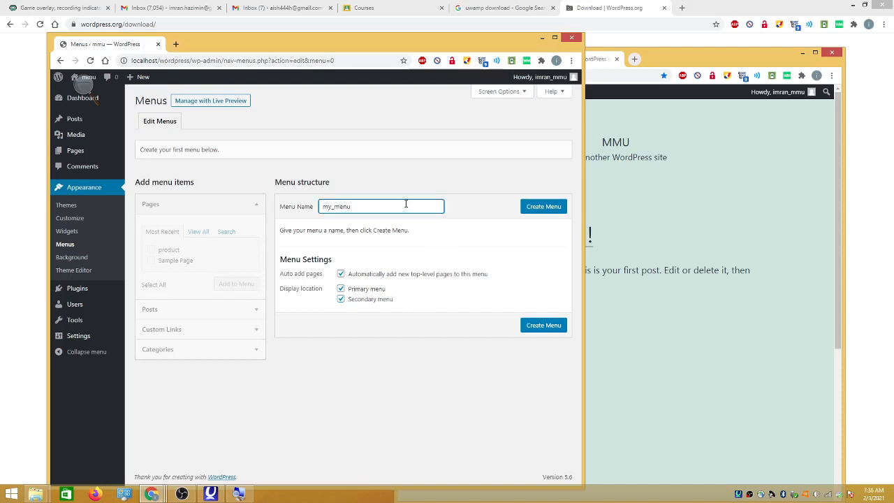
left_click(544, 324)
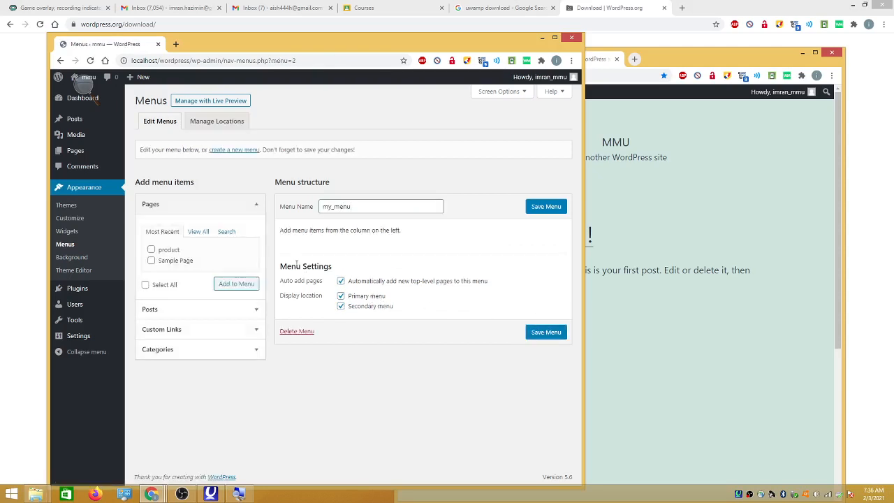
Reload the live site window and narrow it beside the admin window
left_click(644, 254)
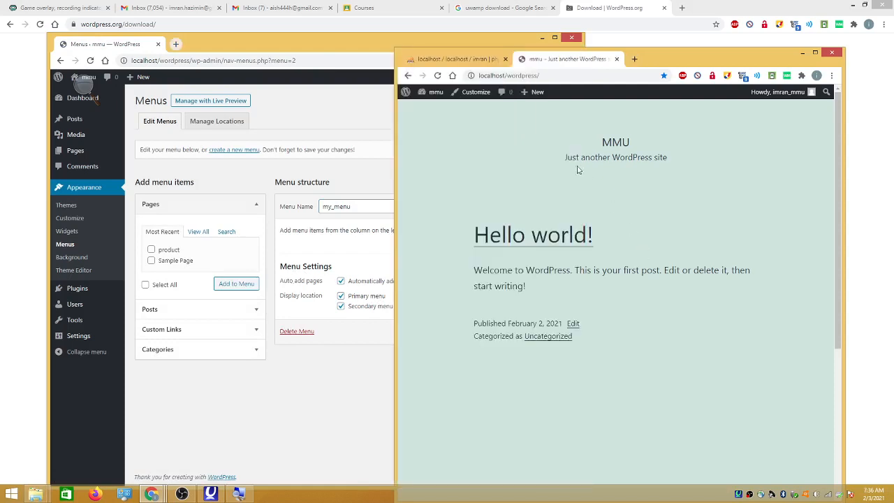
left_click(438, 75)
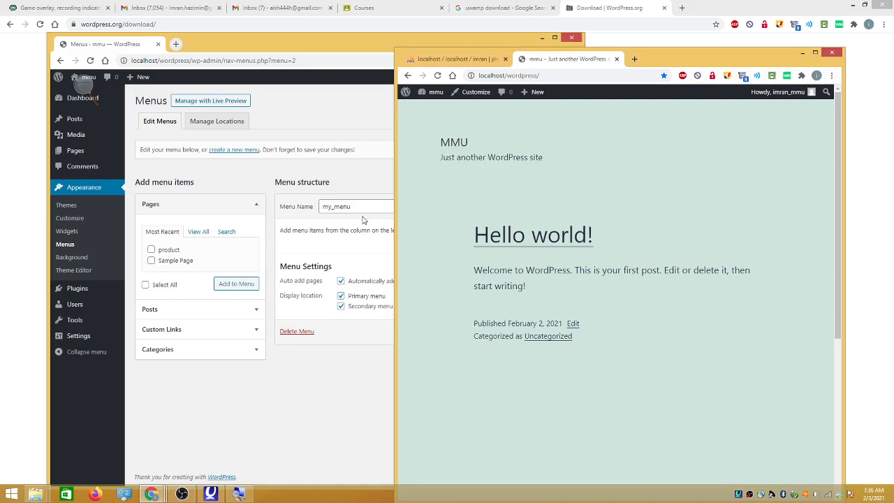
left_click_drag(395, 201, 428, 204)
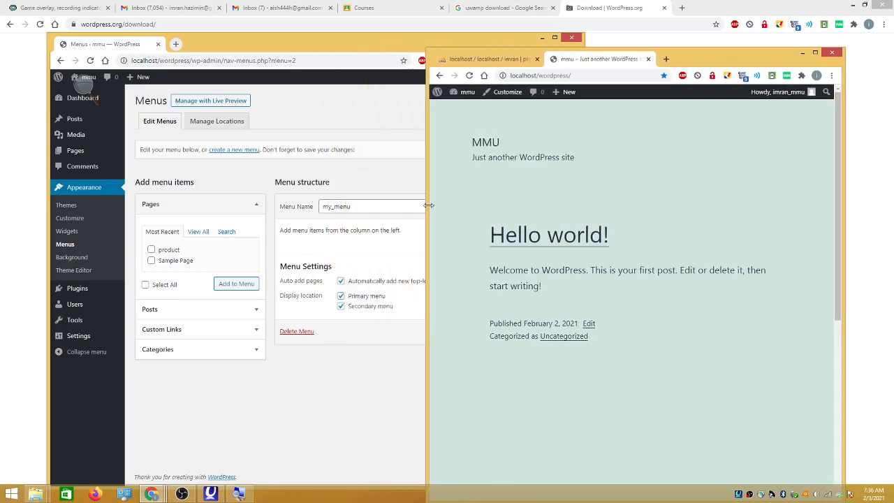
left_click(382, 246)
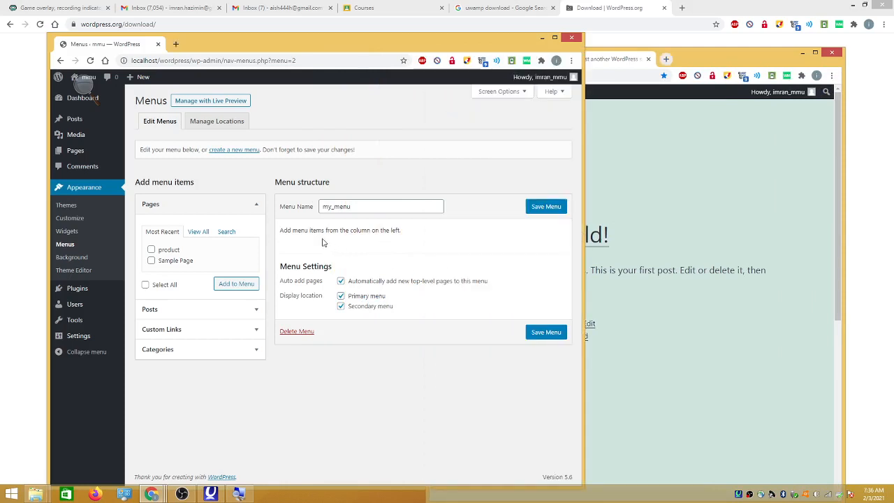
Add the product page to my_menu and save the menu
left_click(151, 249)
left_click(152, 261)
left_click(152, 261)
left_click(228, 284)
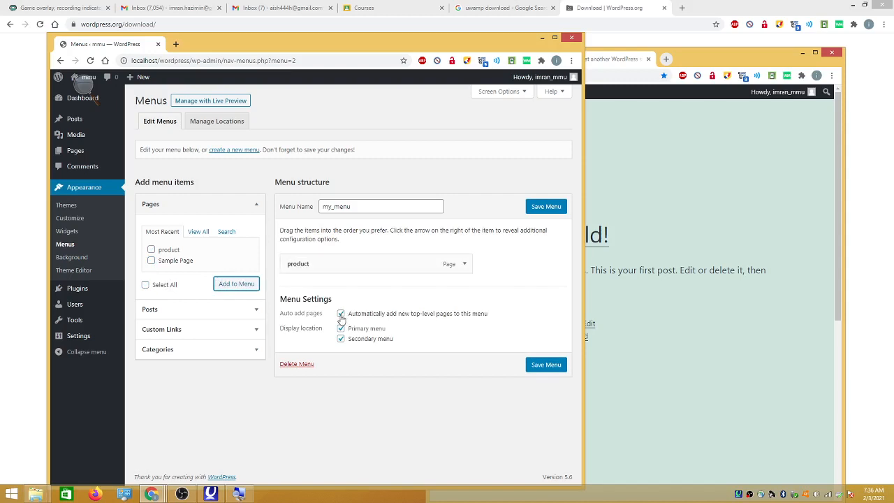
left_click_drag(349, 316, 440, 289)
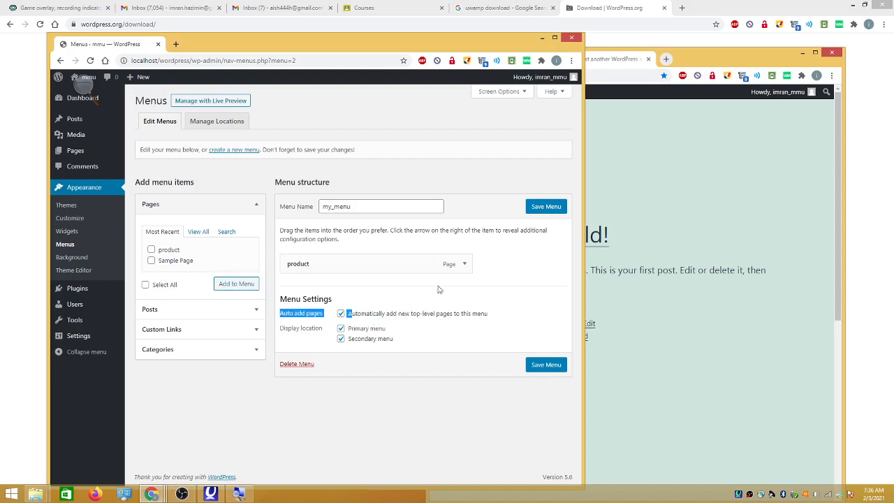
left_click(558, 212)
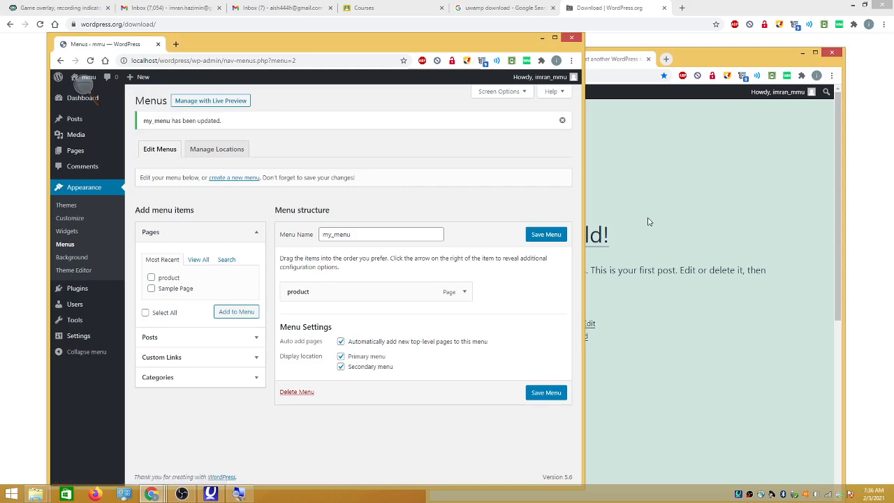
Reload the live site to check the product link in its header
left_click(648, 221)
left_click(469, 75)
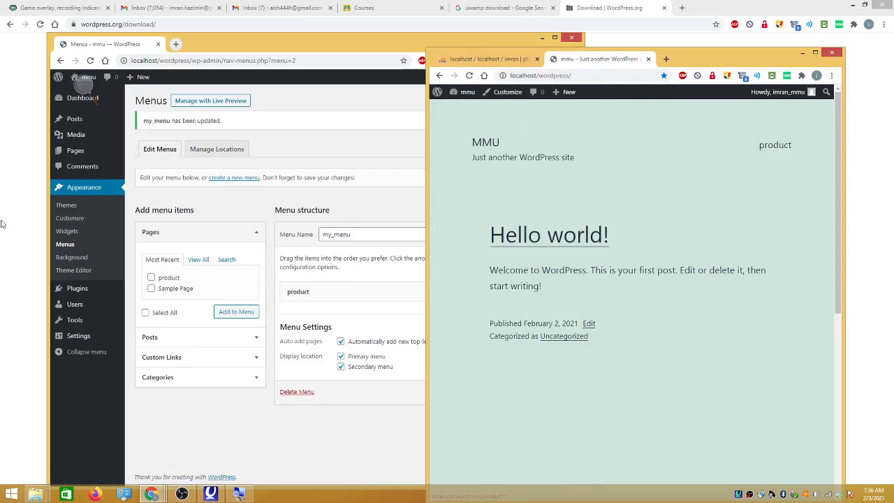
left_click(66, 205)
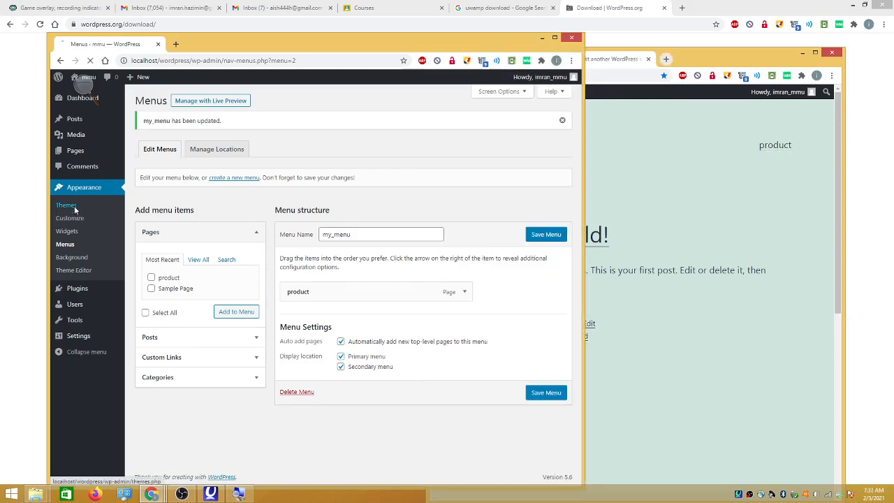
Open Twenty Nineteen's theme details and launch its Live Preview
mouse_move(180, 148)
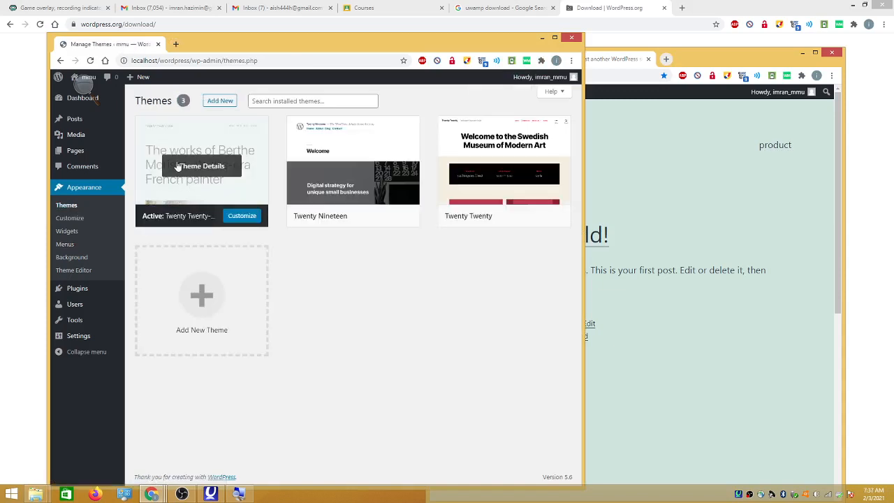
mouse_move(340, 189)
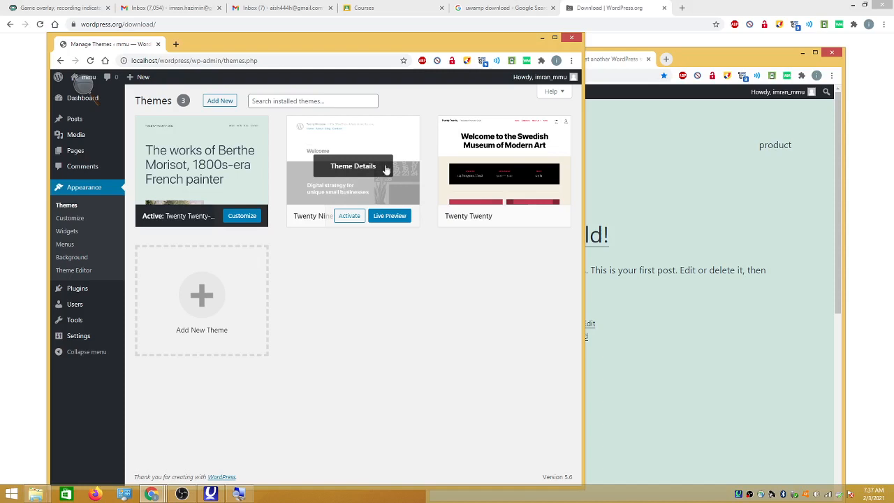
left_click(400, 185)
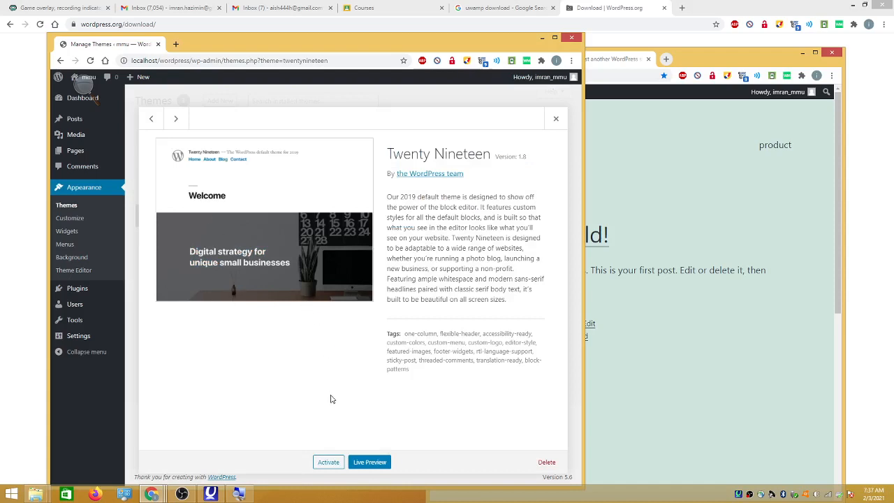
left_click(363, 462)
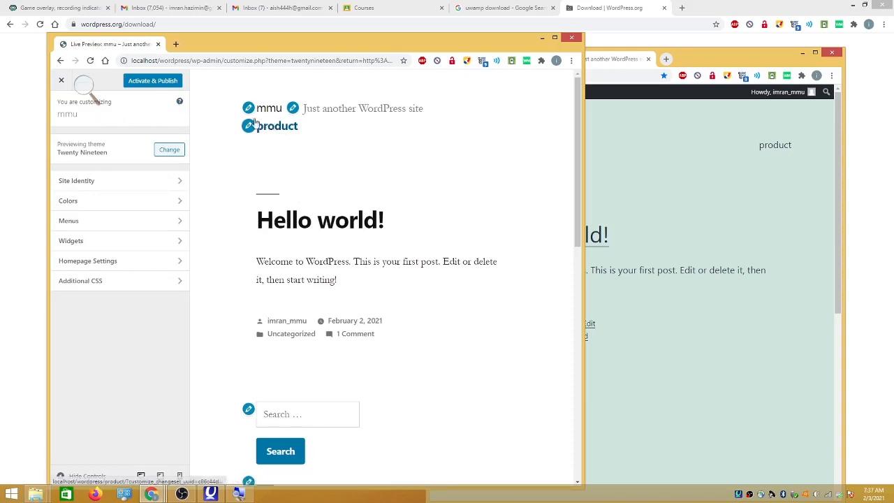
Activate and publish Twenty Nineteen, reload the live site, and close the Customizer
left_click(594, 151)
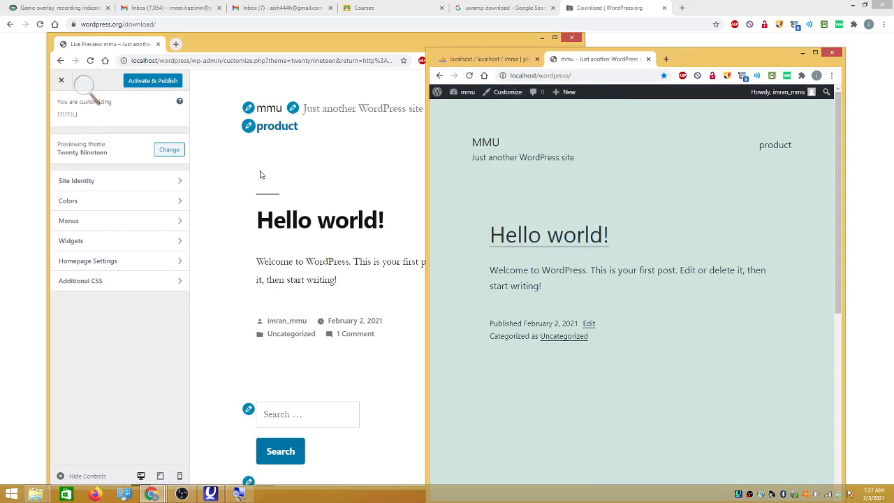
left_click(140, 84)
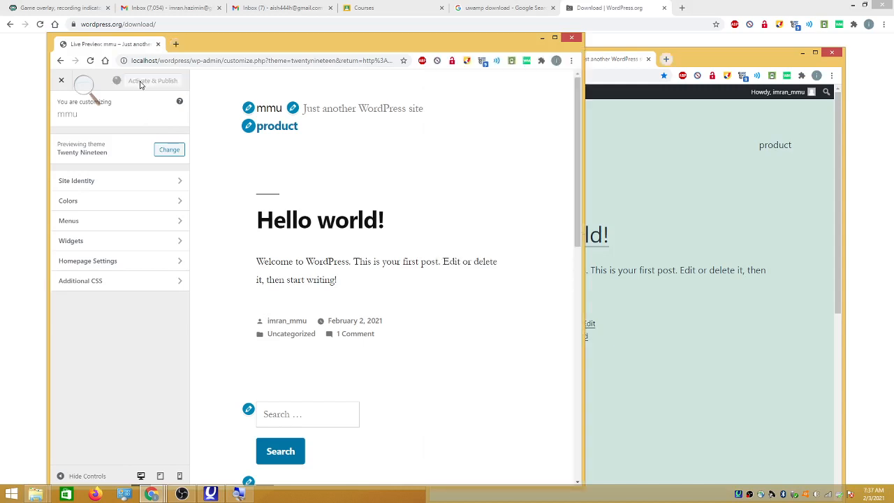
left_click(617, 200)
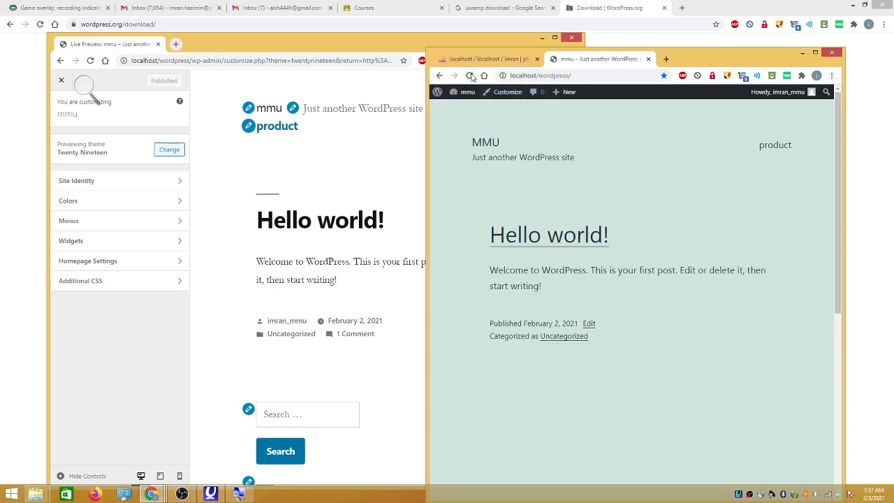
left_click(469, 76)
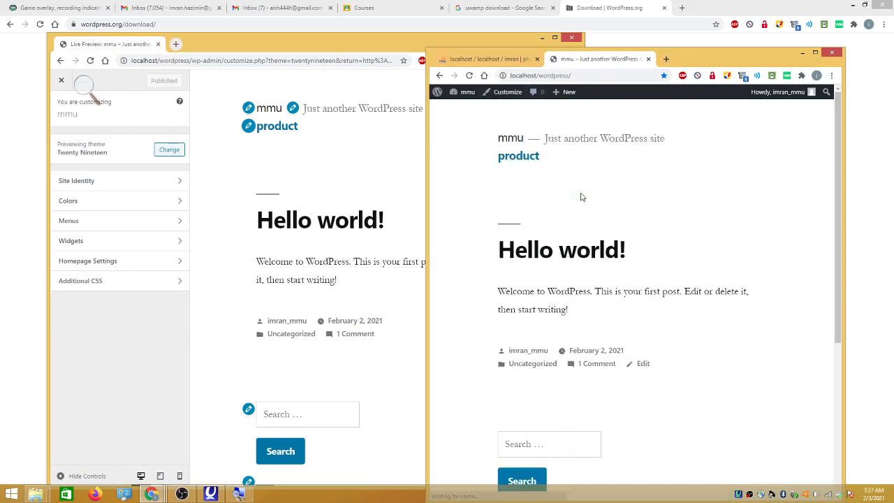
left_click(290, 187)
left_click(61, 82)
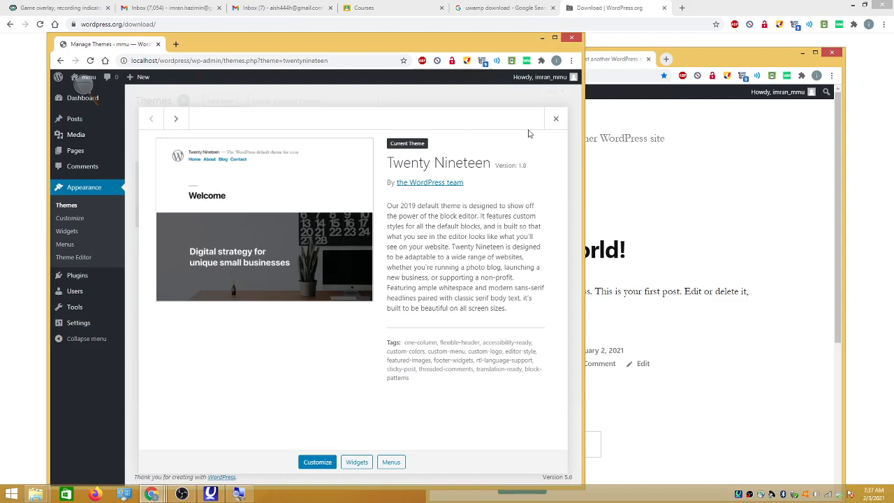
Open Add New Theme, widen the window, and retry loading the theme catalogue from the Popular tab
left_click(556, 119)
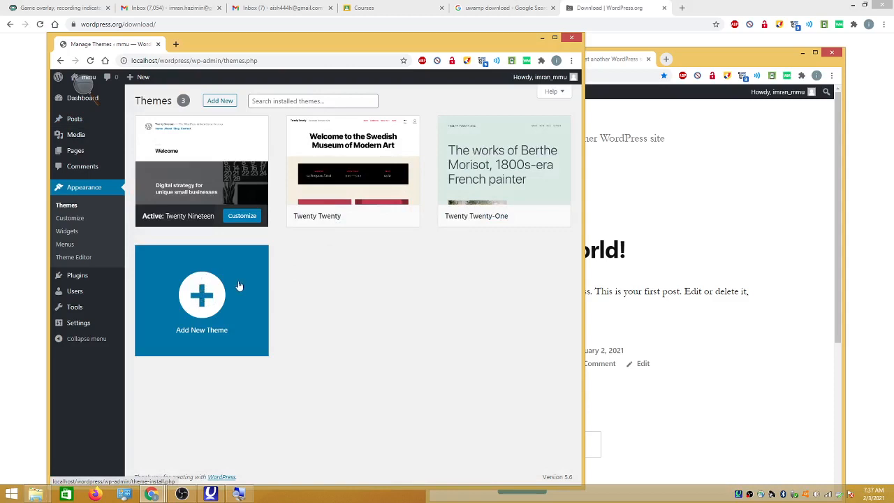
left_click(202, 297)
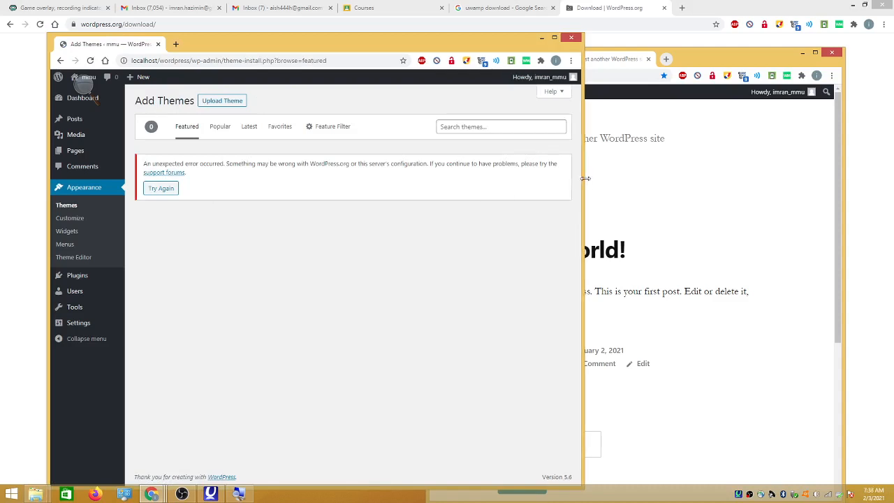
left_click_drag(585, 183, 649, 186)
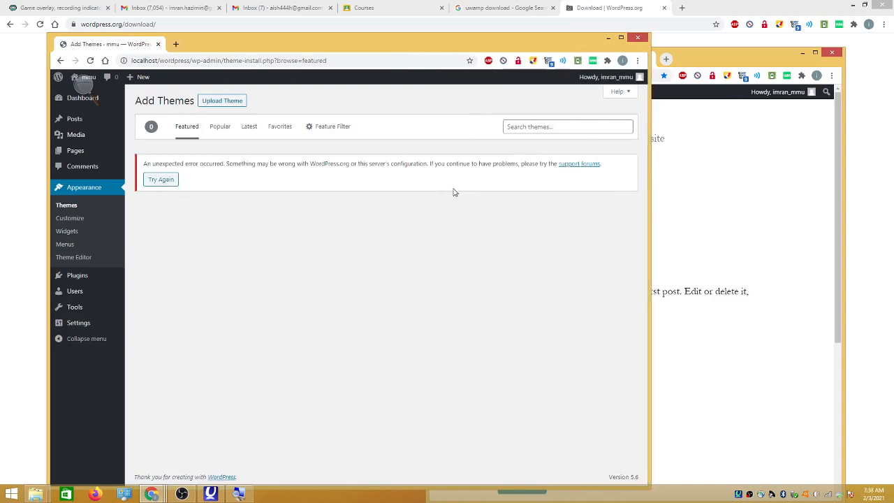
left_click(222, 128)
left_click(169, 180)
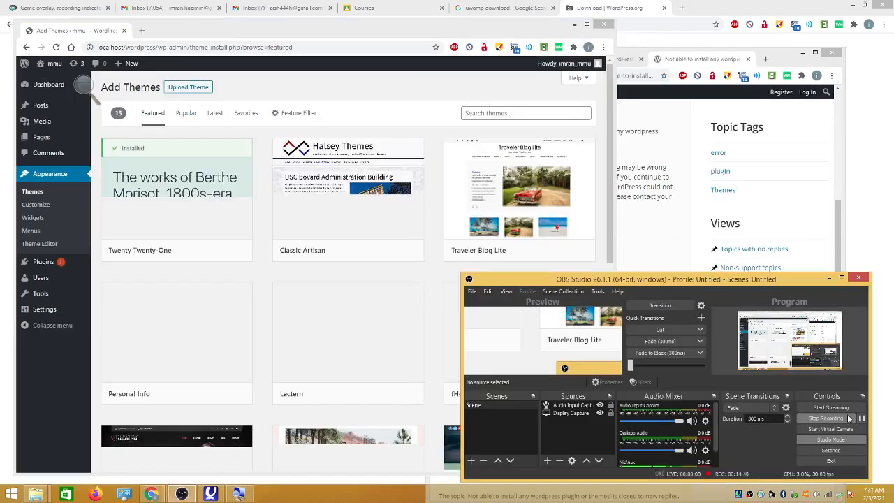
Maximize the Add Themes window and zoom the themes page to 110%
left_click(294, 80)
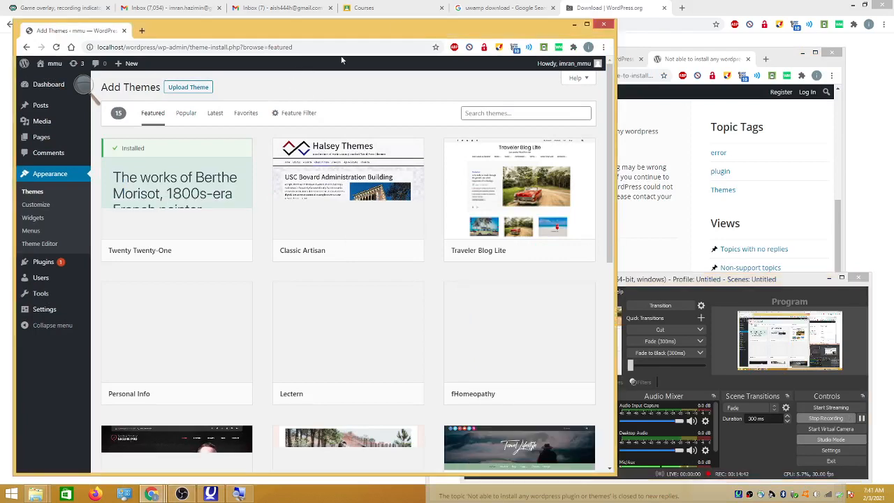
left_click(587, 25)
mouse_move(502, 123)
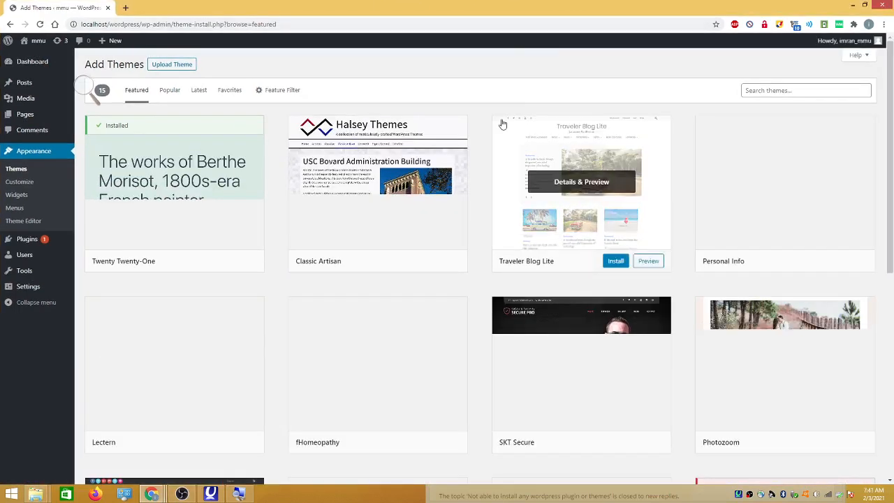
key("ctrl+plus")
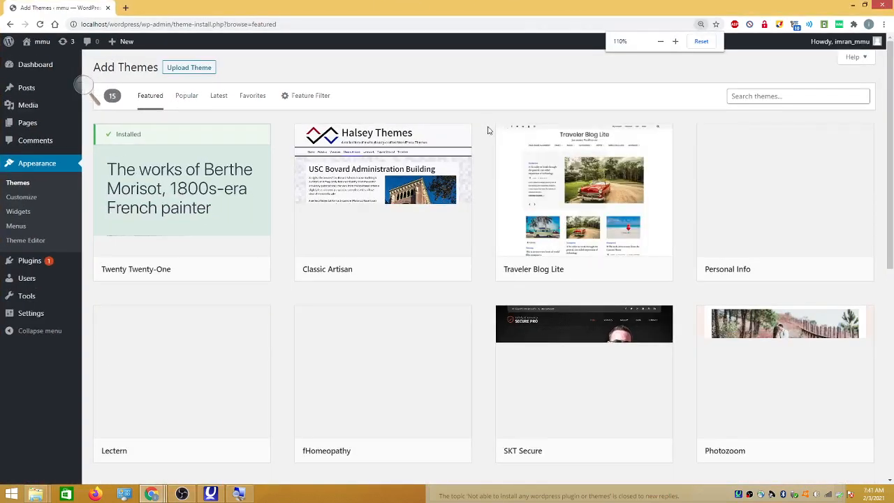
Scroll the Featured themes grid down to the row with Travel Lifestyle, Specia and Photo Perfect
mouse_move(569, 341)
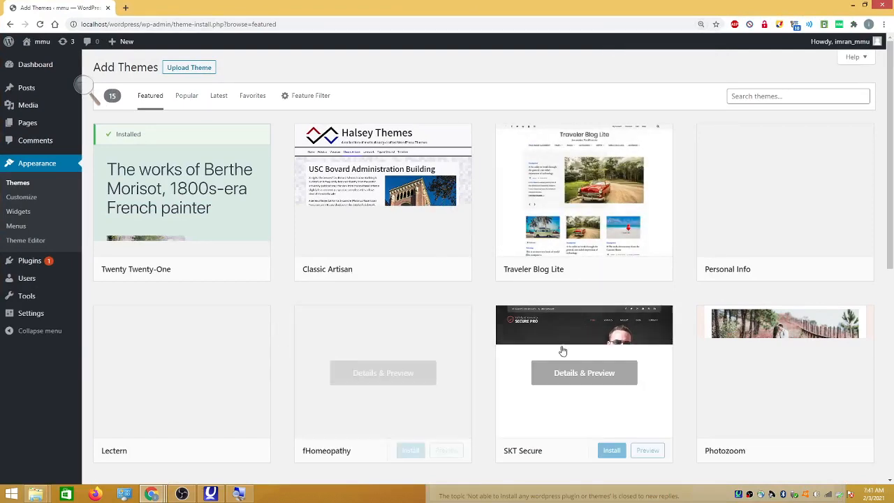
scroll(535, 363, "down", 3)
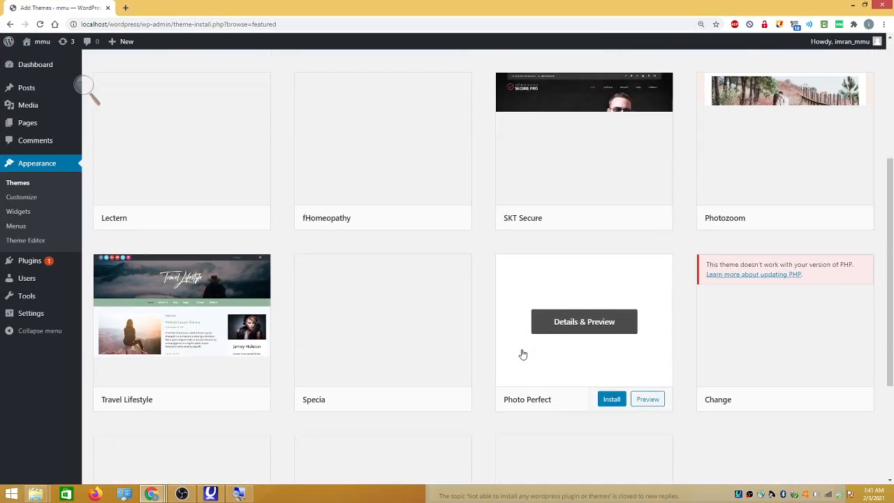
mouse_move(424, 326)
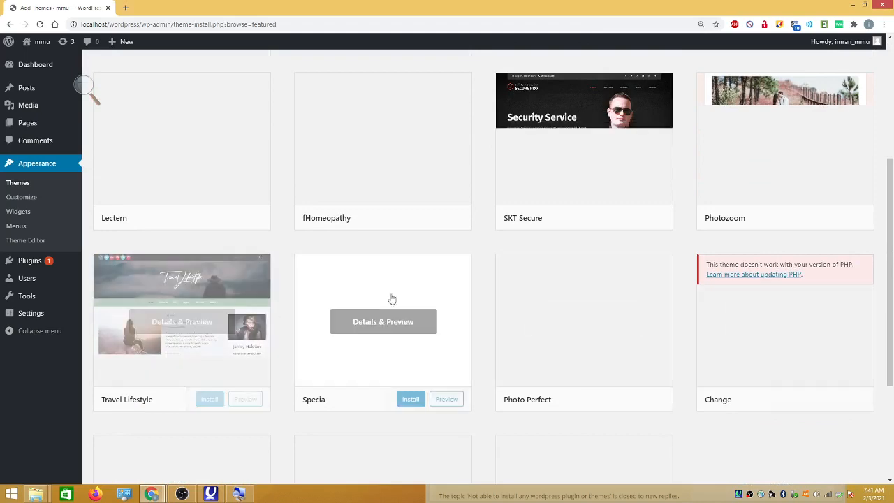
scroll(419, 315, "up", 3)
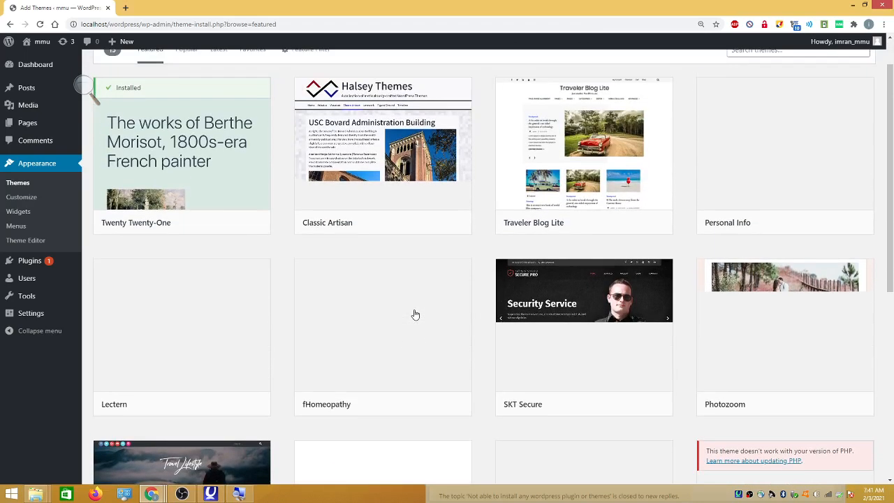
scroll(415, 314, "up", 1)
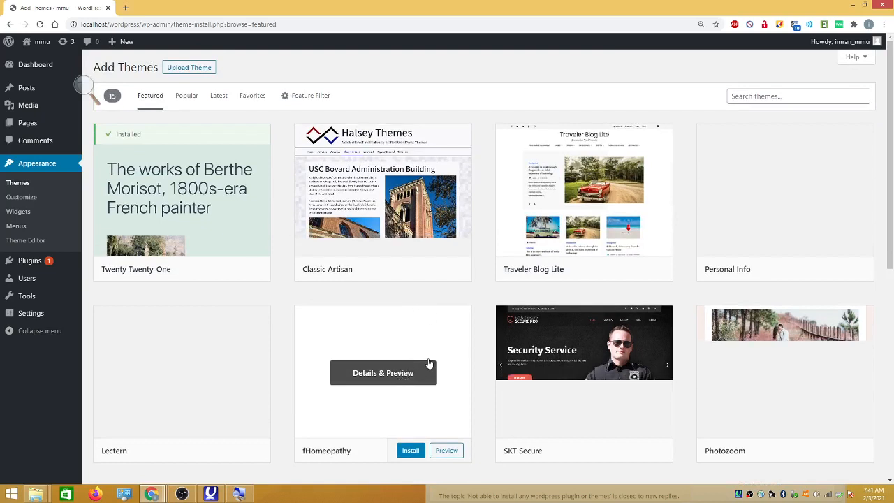
scroll(428, 362, "down", 3)
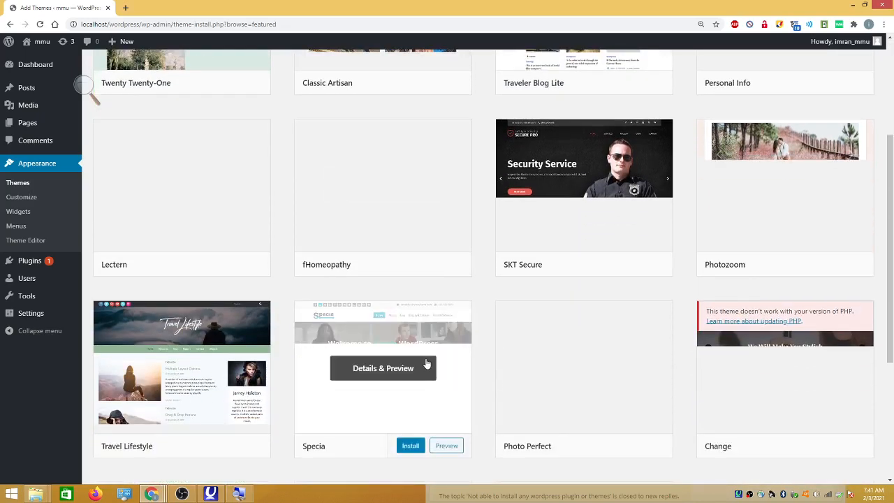
scroll(415, 362, "down", 2)
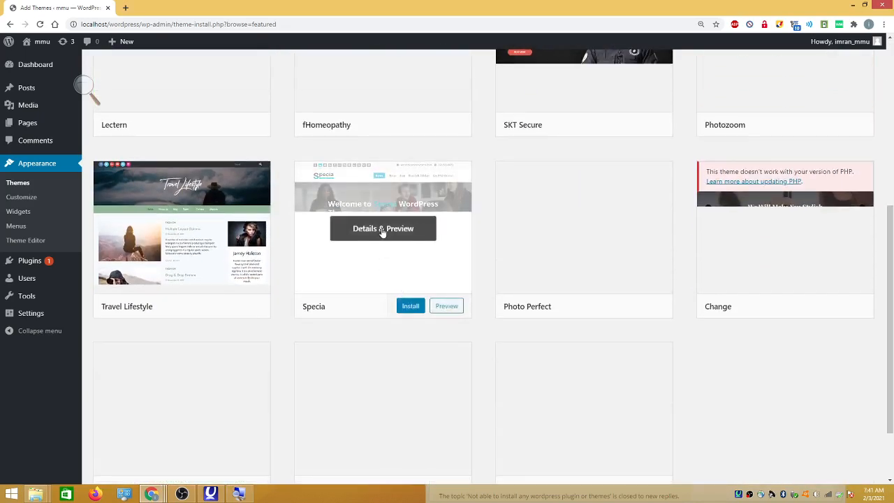
Open the Specia theme (version 3.1.56) preview and scroll through its sample demo posts
left_click(382, 232)
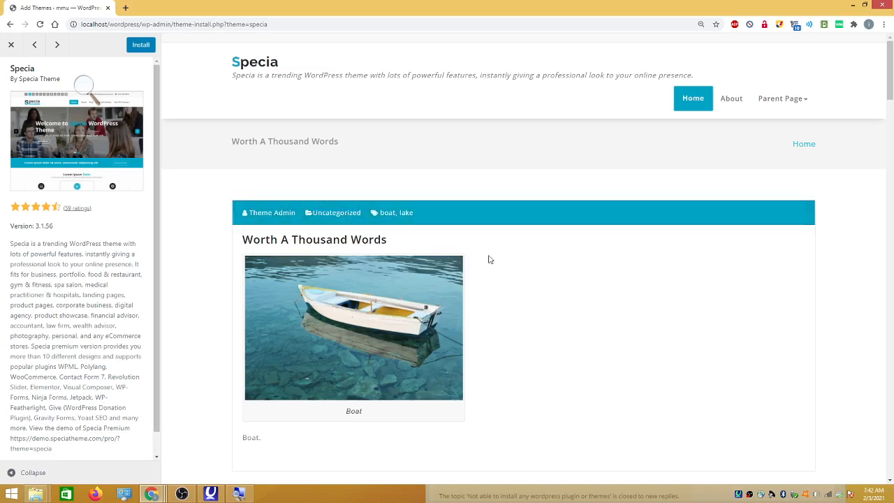
scroll(489, 258, "down", 5)
scroll(479, 265, "up", 5)
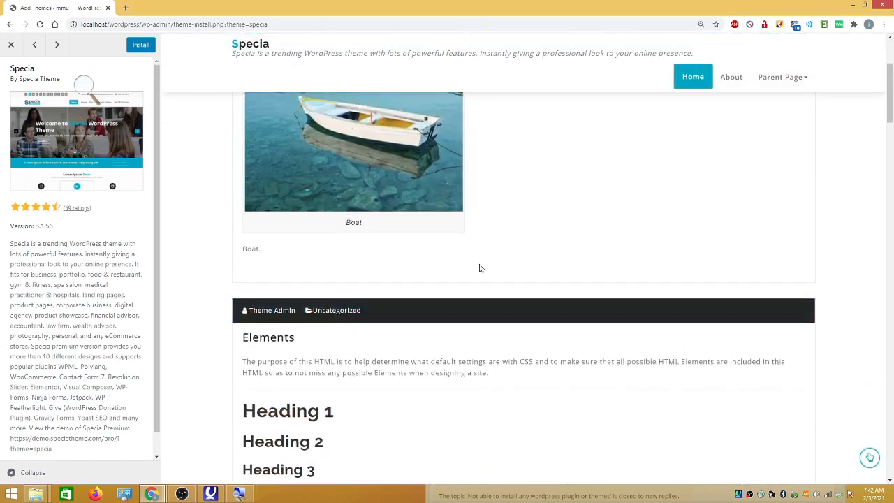
scroll(479, 260, "down", 4)
scroll(293, 203, "up", 1)
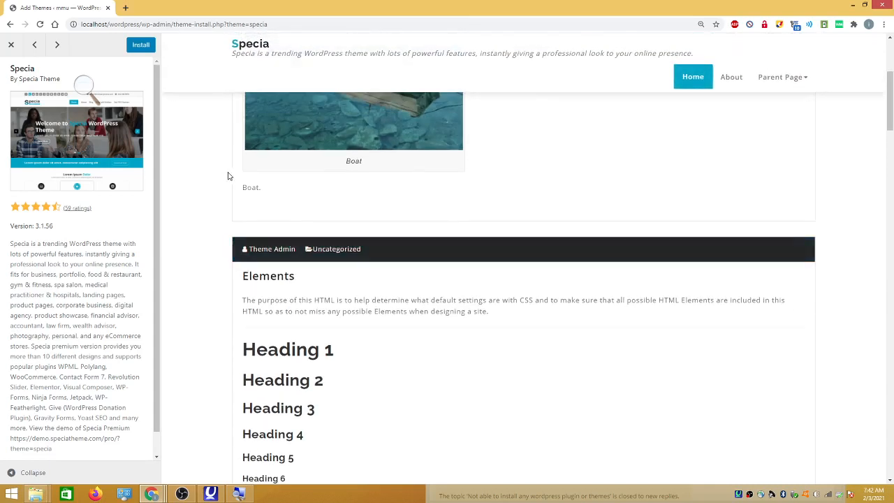
scroll(328, 231, "up", 4)
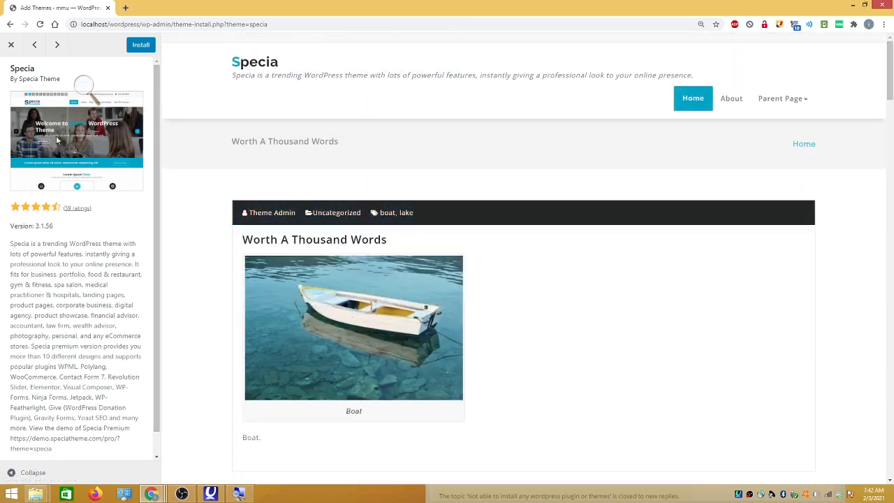
Close the Specia preview and open the Materialis theme's preview instead
left_click(12, 46)
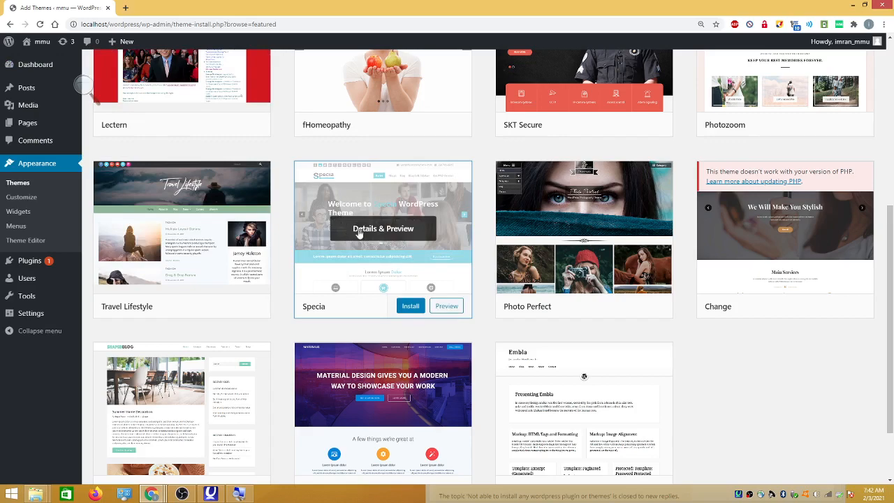
scroll(339, 285, "down", 2)
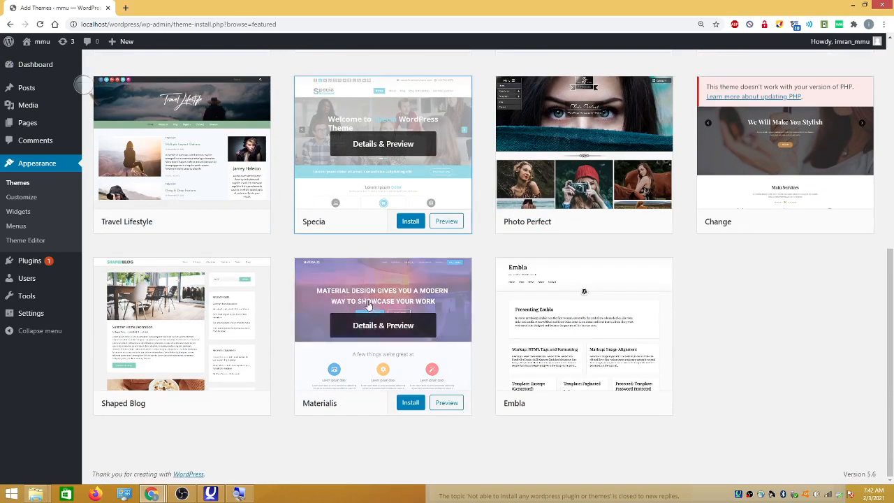
left_click(450, 402)
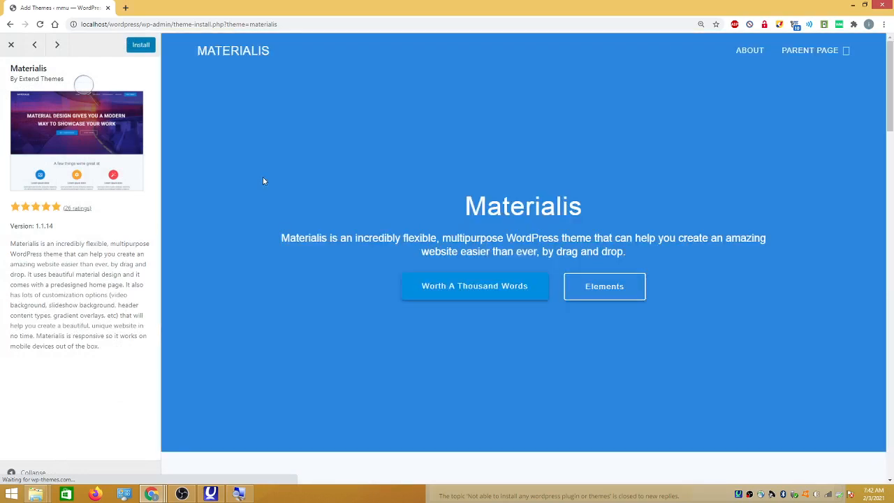
Scroll through the Materialis 1.1.14 demo homepage and posts
scroll(343, 203, "down", 3)
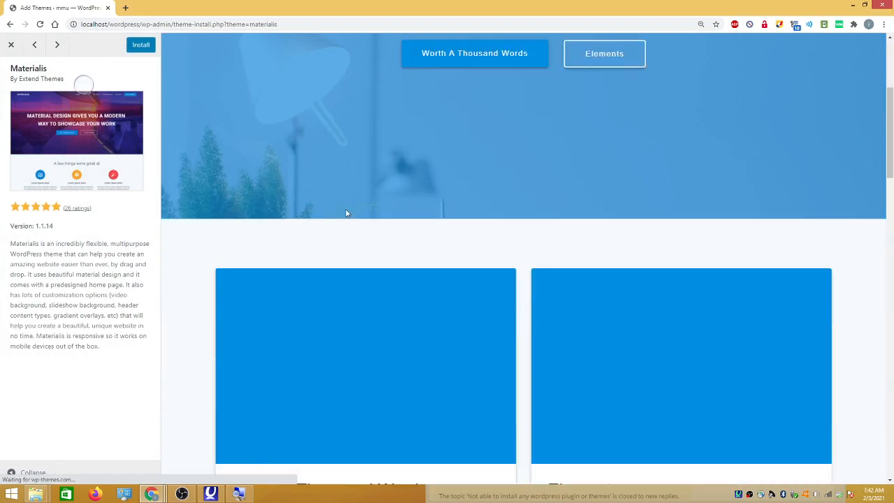
scroll(345, 208, "up", 3)
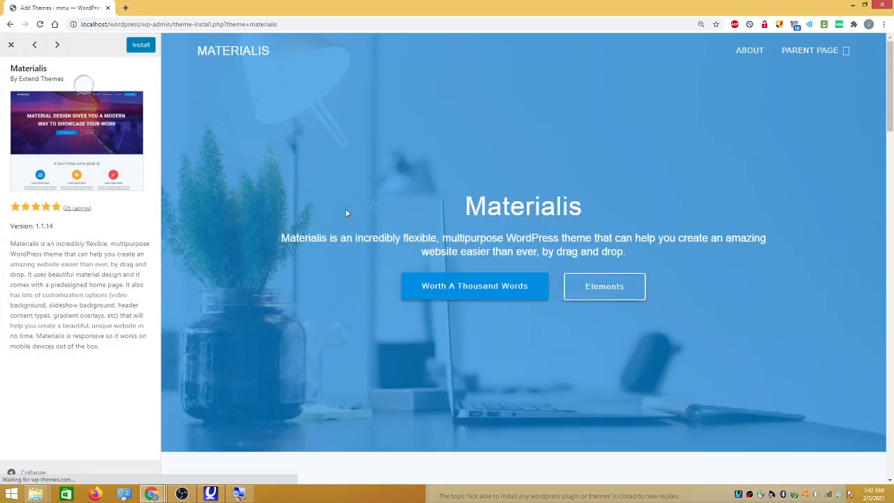
scroll(345, 210, "down", 8)
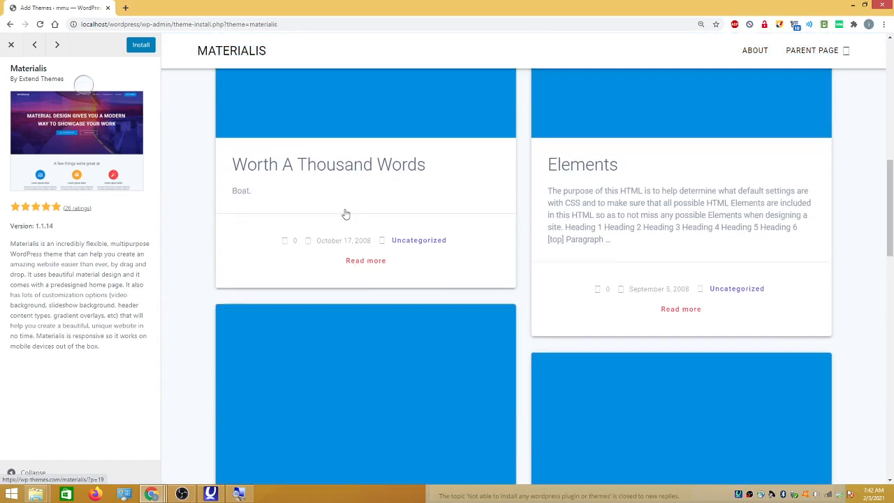
scroll(345, 213, "down", 4)
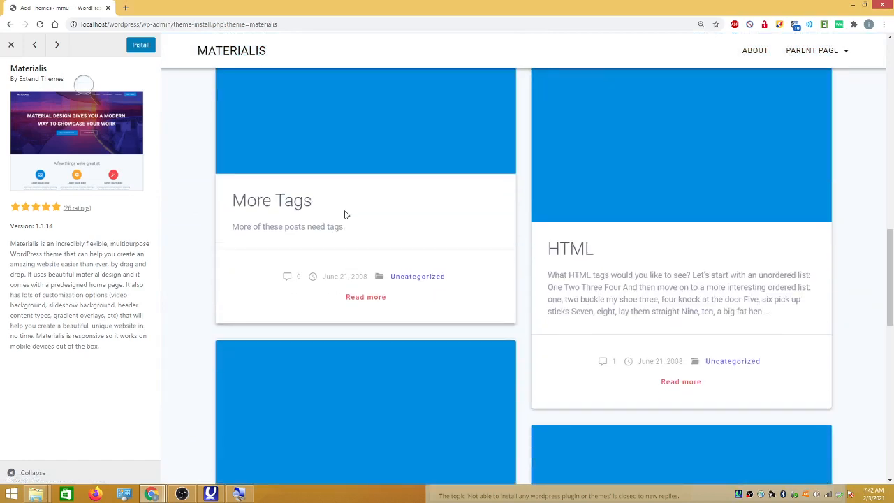
scroll(345, 214, "down", 2)
scroll(343, 209, "up", 12)
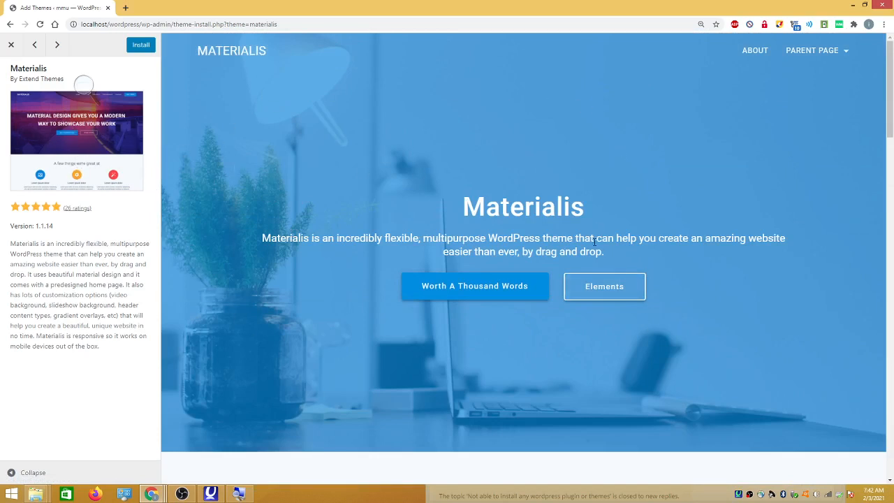
scroll(593, 245, "down", 5)
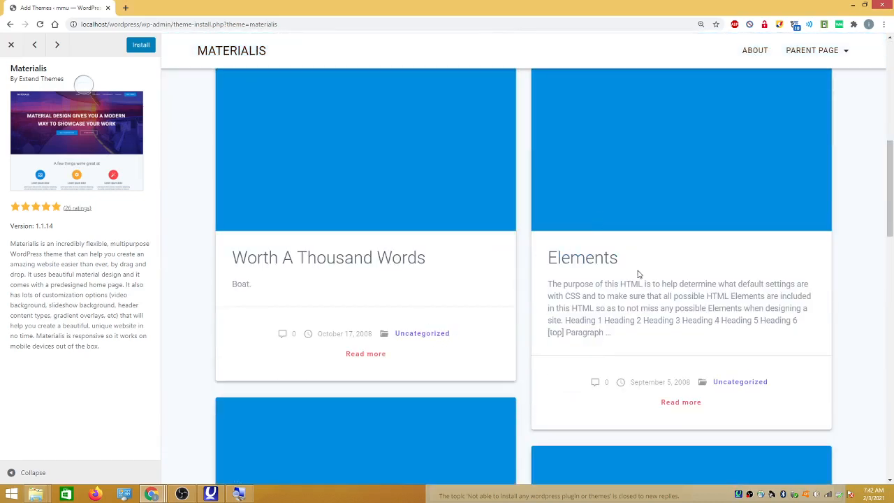
scroll(638, 273, "down", 3)
scroll(638, 273, "up", 3)
scroll(627, 273, "up", 5)
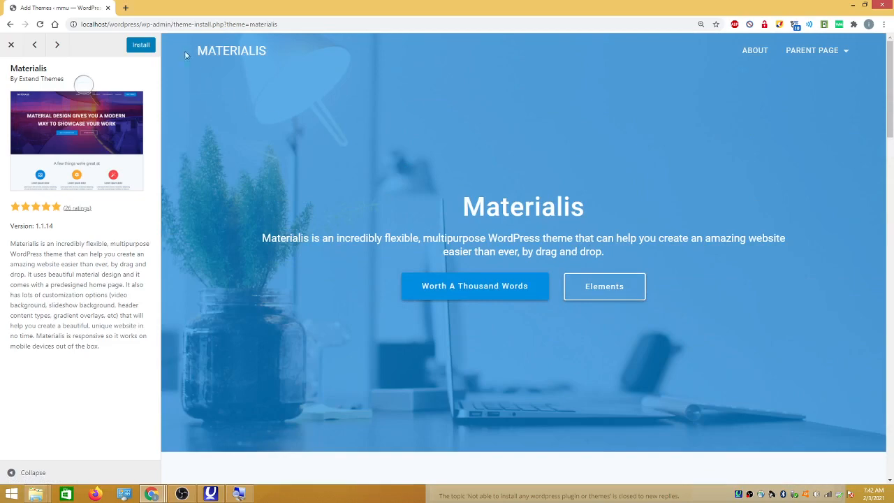
Close the Materialis preview and switch the theme list to Popular
left_click(11, 44)
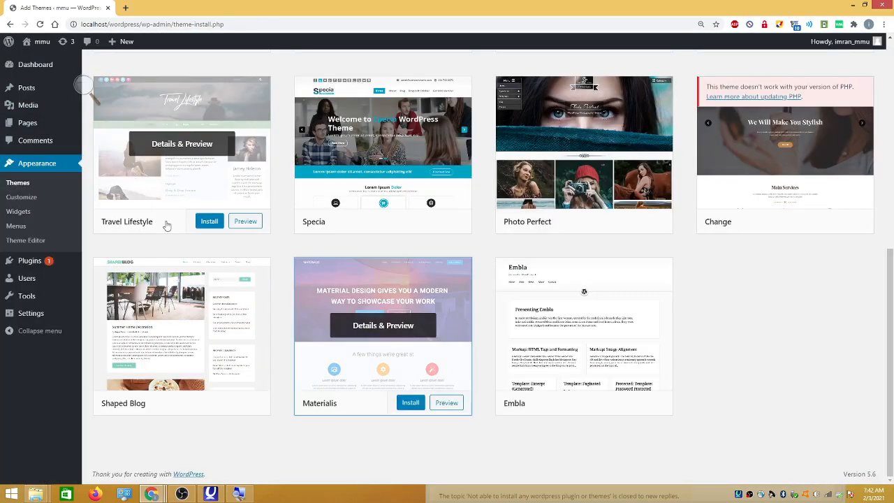
scroll(193, 172, "up", 4)
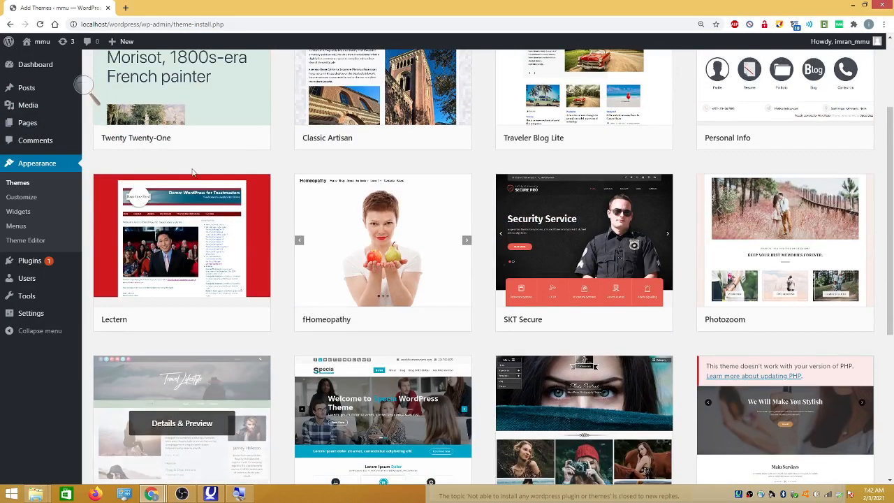
scroll(193, 172, "up", 2)
left_click(185, 96)
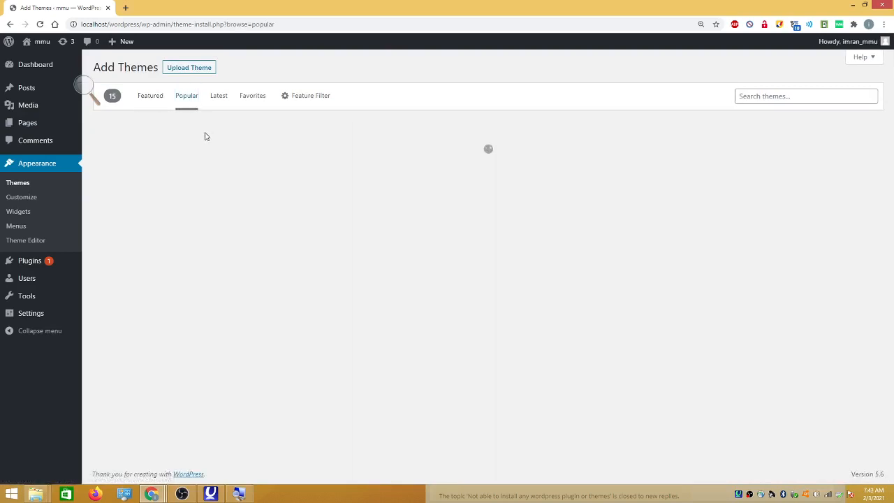
Scroll down the popular themes past Astra, Neve and GeneratePress to Hestia
scroll(428, 232, "down", 1)
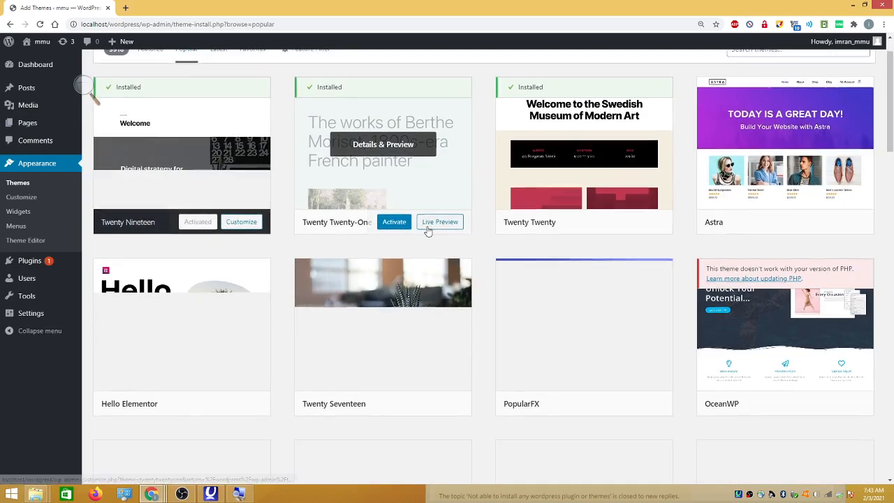
scroll(428, 231, "down", 3)
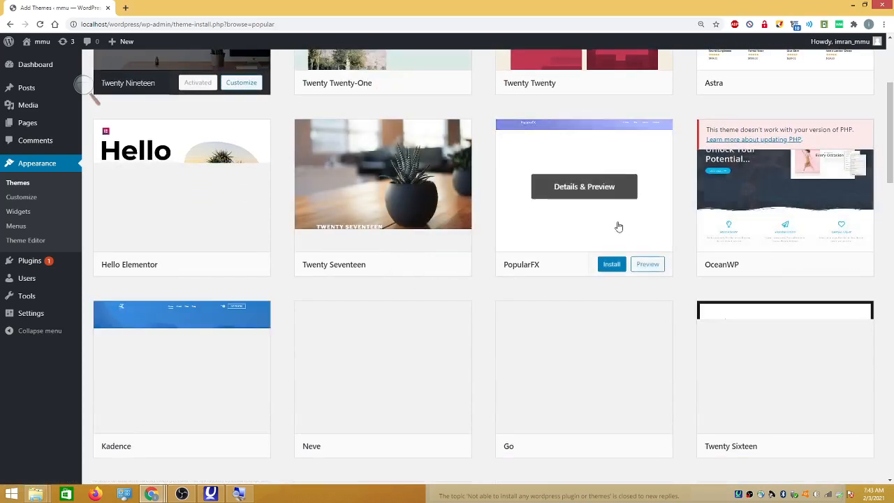
scroll(402, 244, "down", 3)
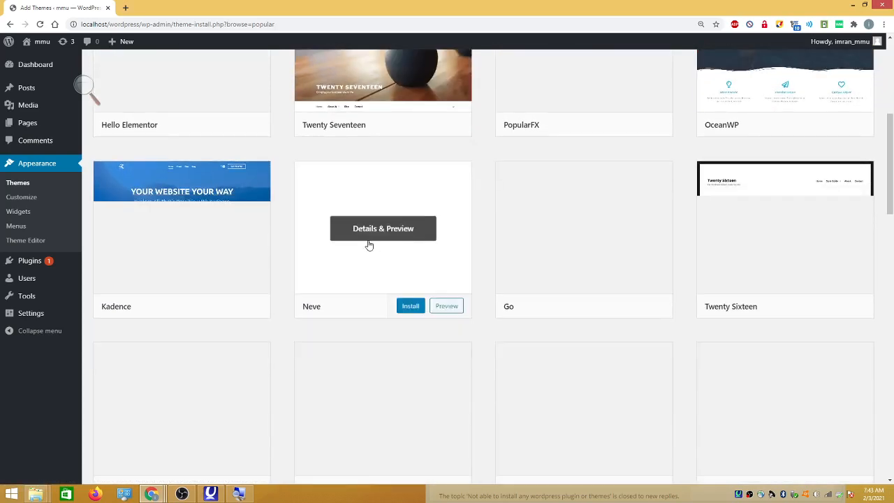
scroll(369, 245, "down", 5)
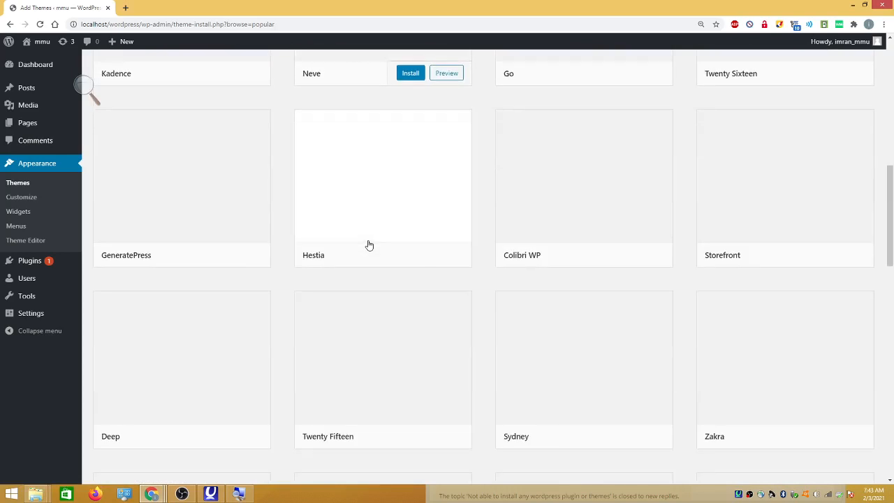